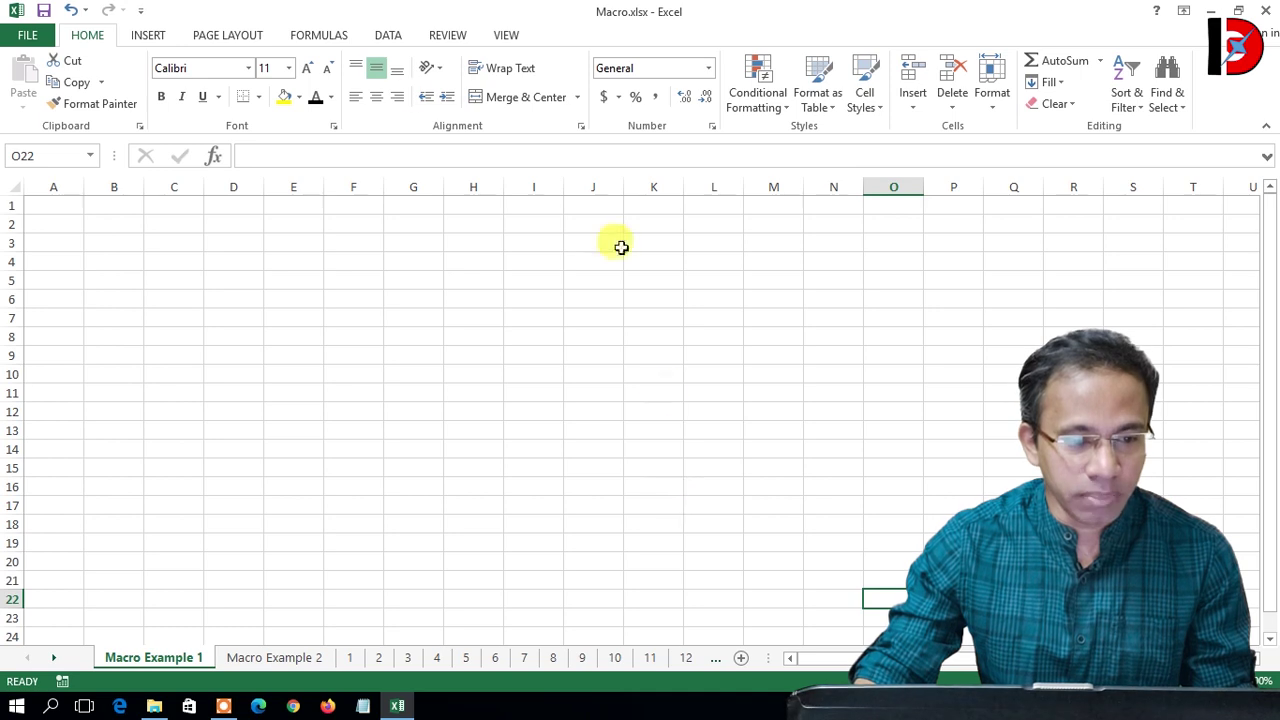
Step: Enable the Developer tab in the ribbon customization options and bring up its commands
click(28, 35)
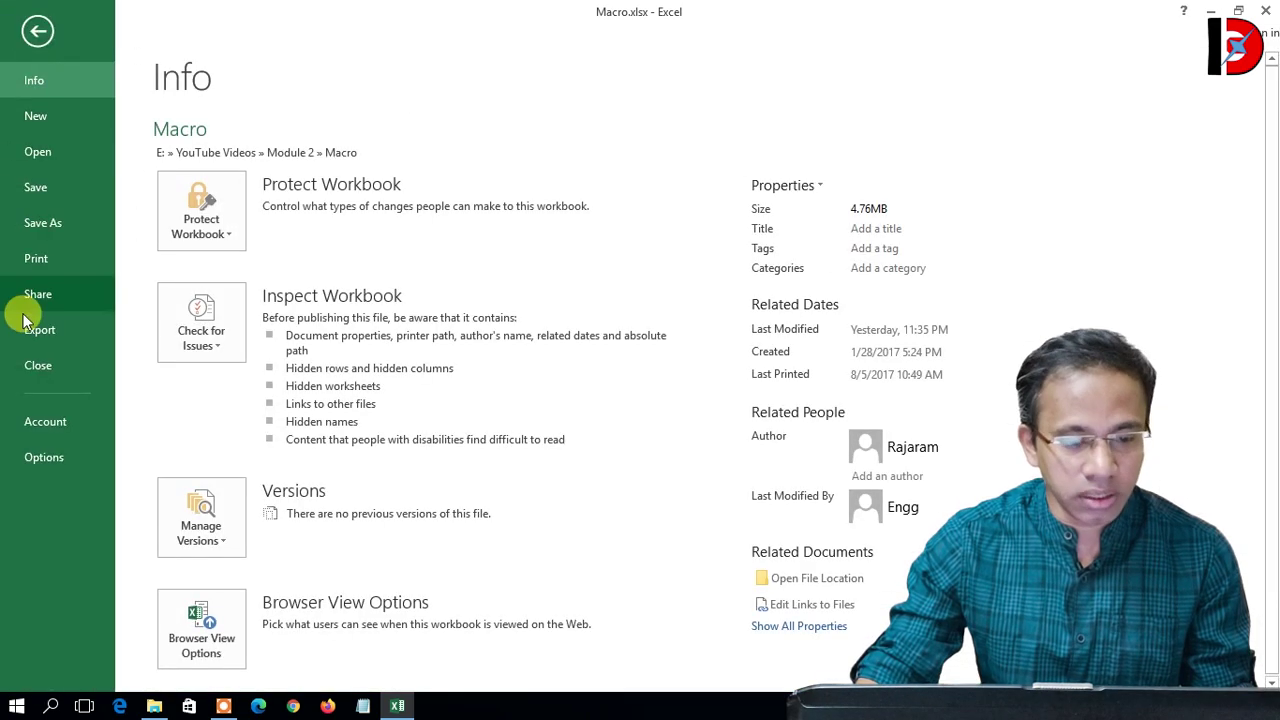
click(36, 457)
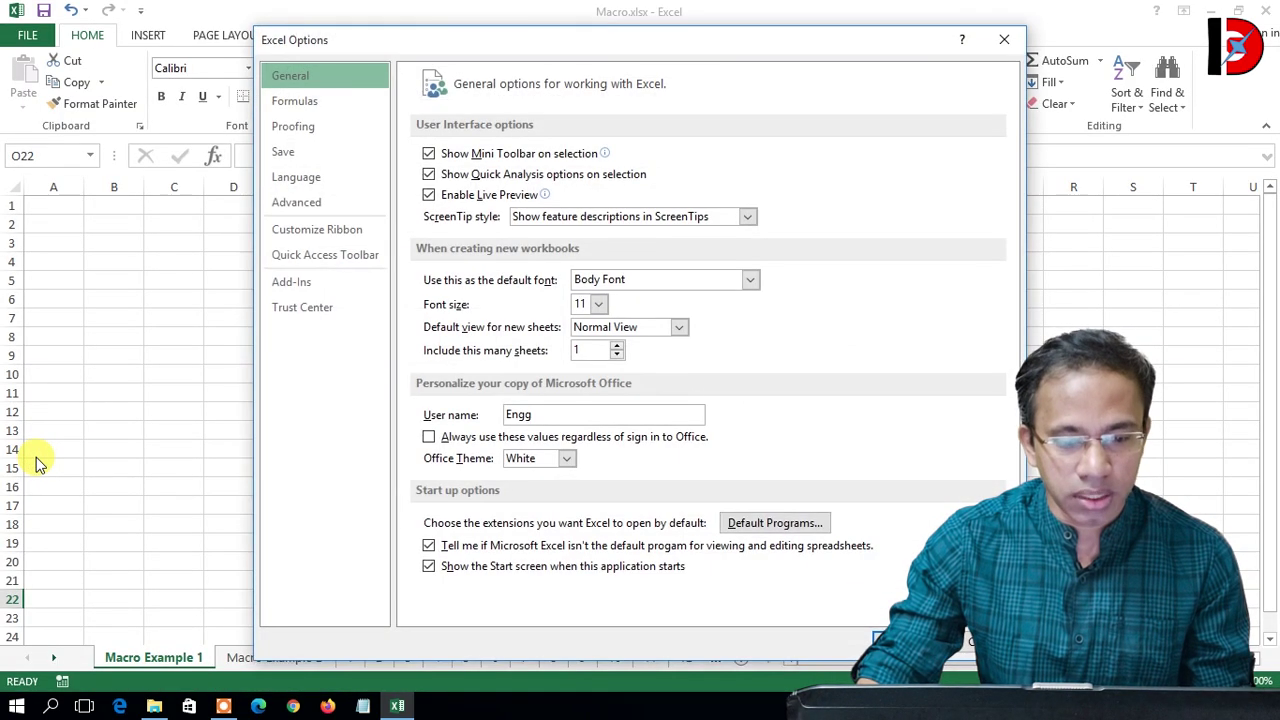
click(307, 234)
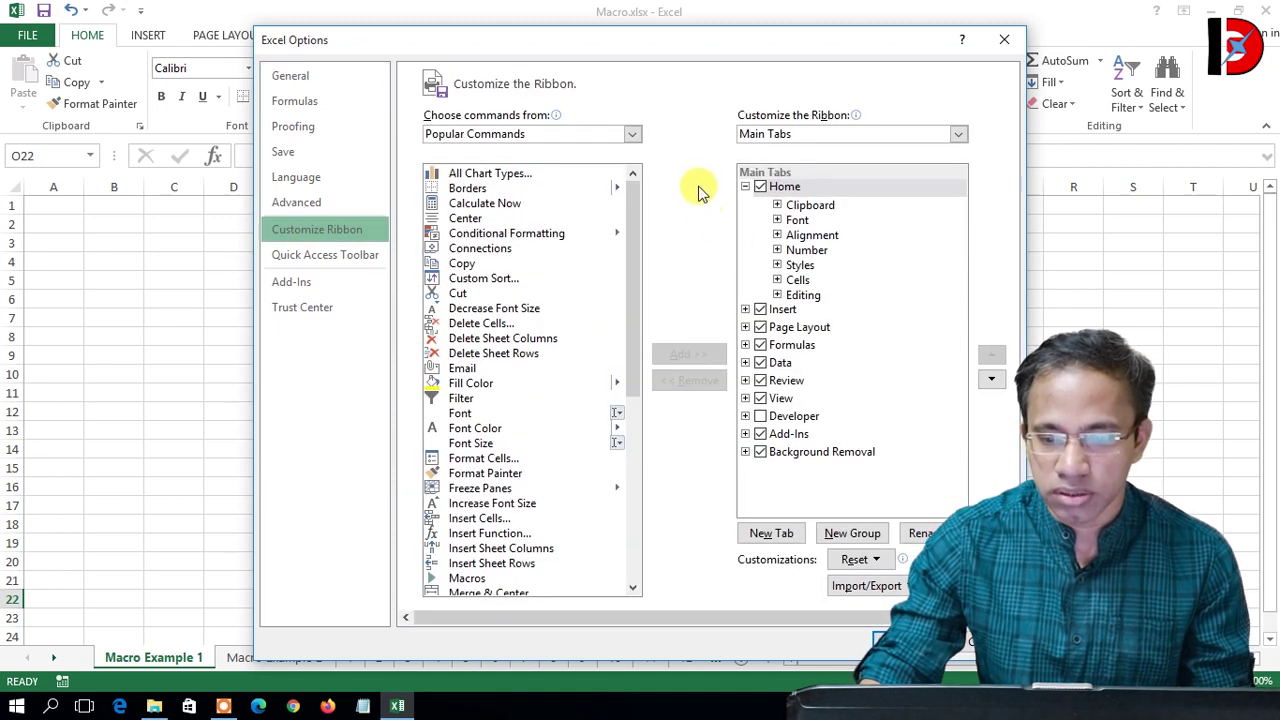
mouse_move(842, 127)
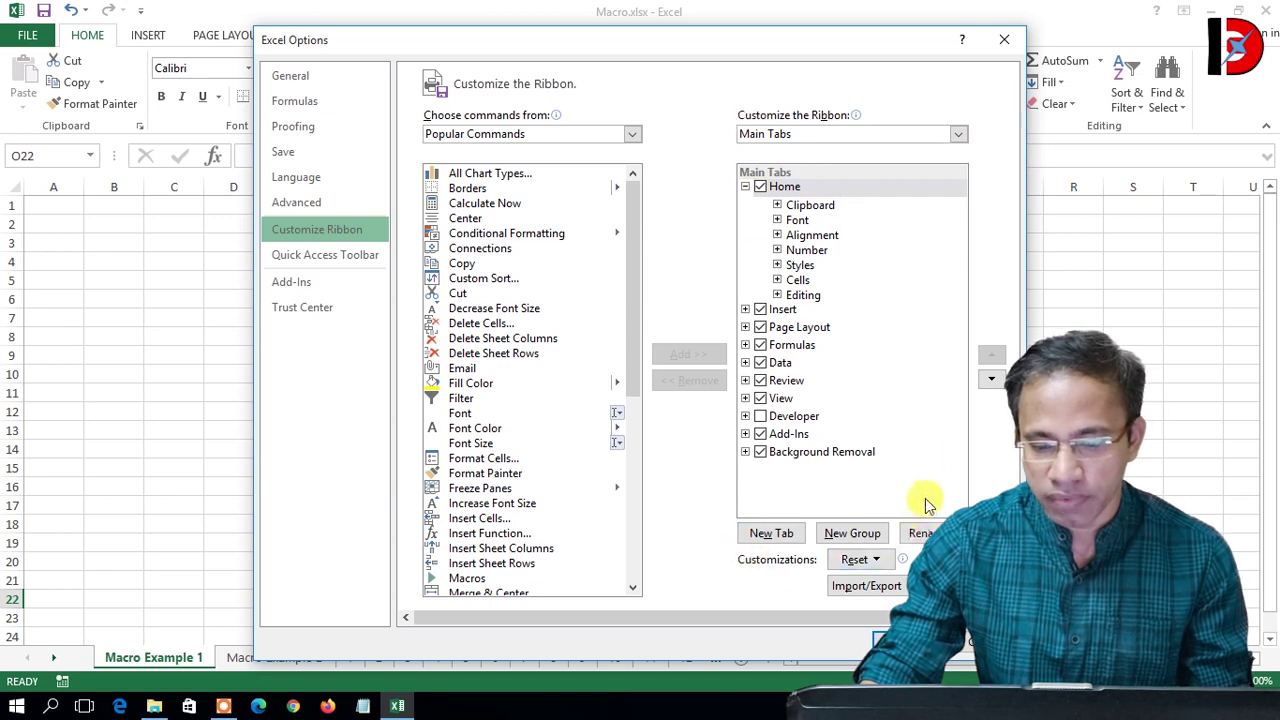
click(760, 416)
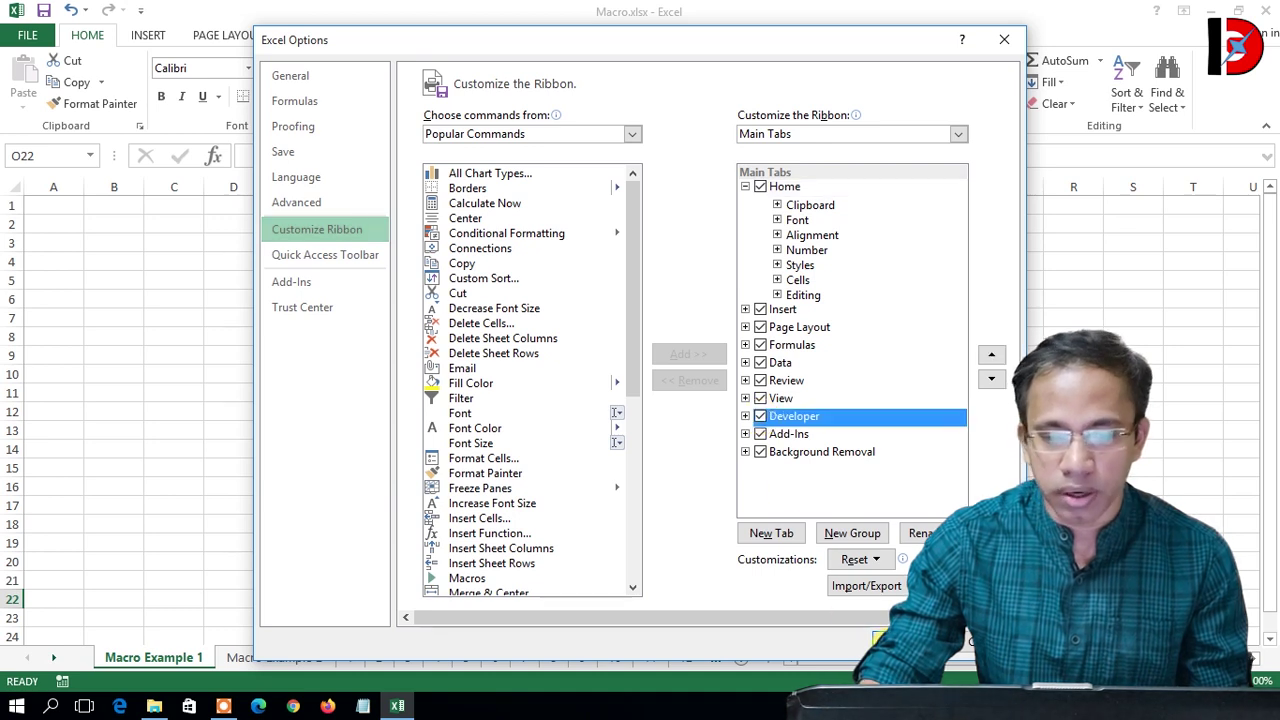
click(878, 640)
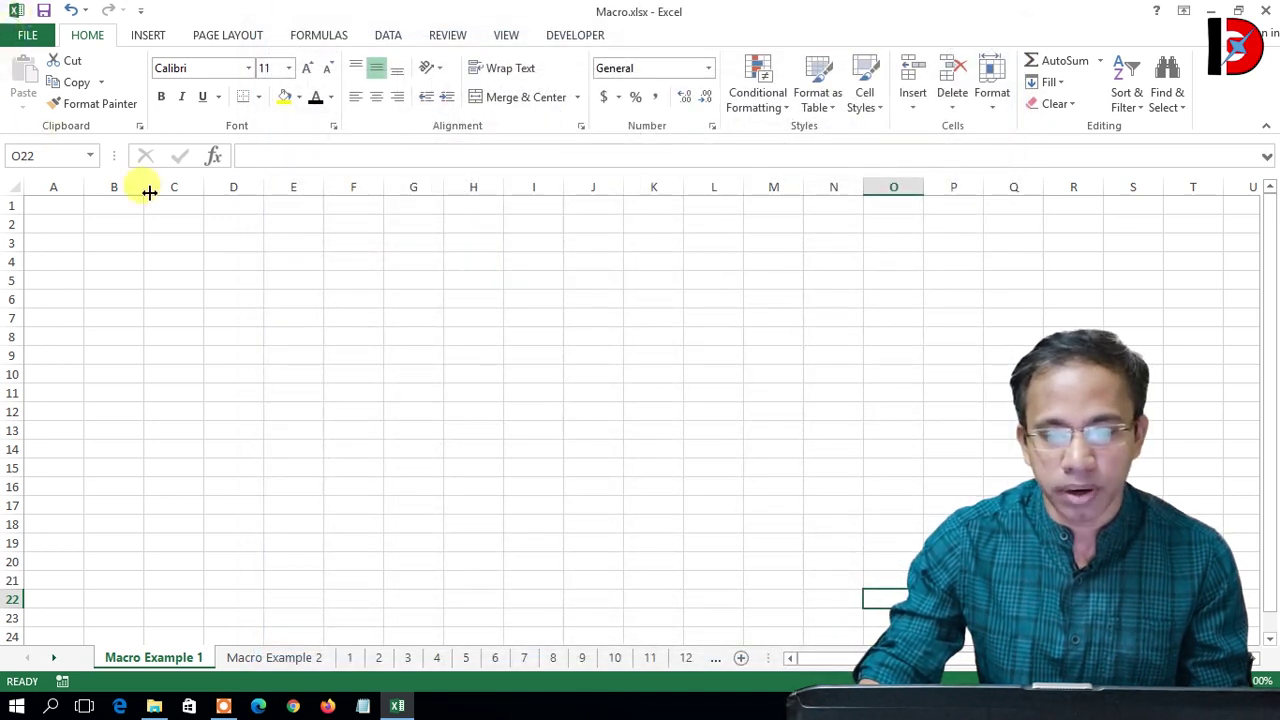
click(577, 40)
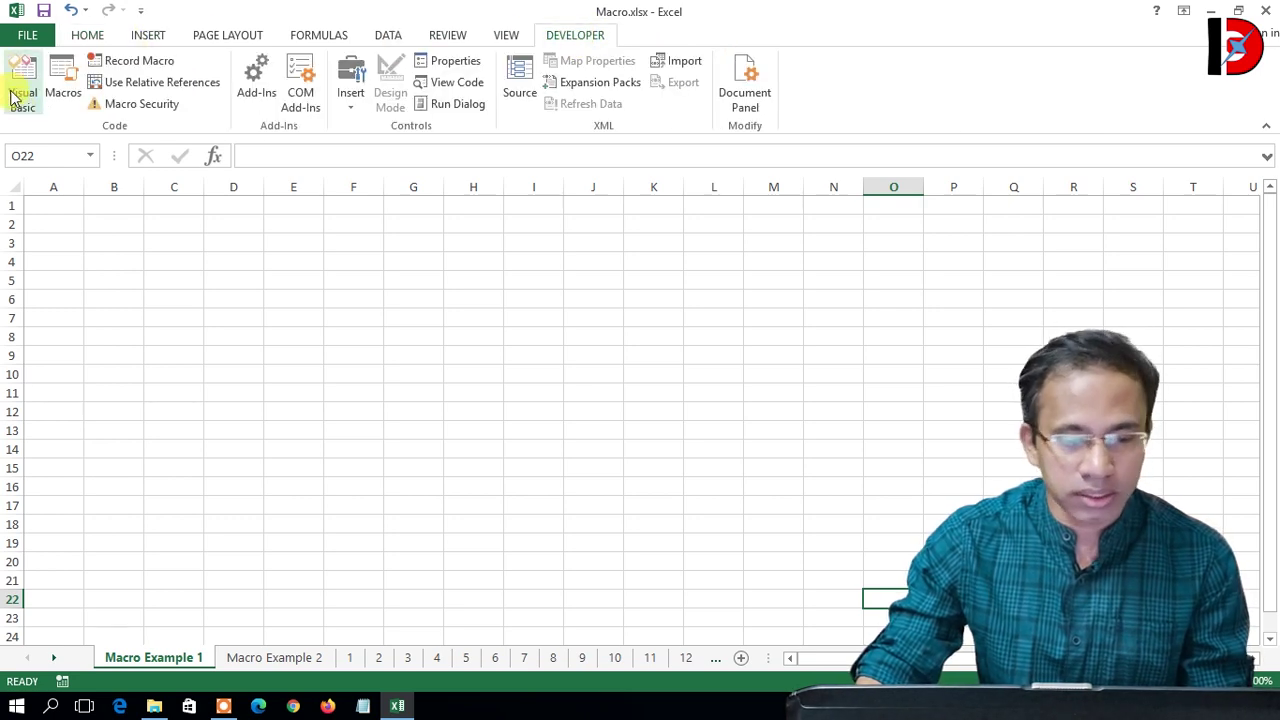
Step: Start recording a macro from cell D5 with the shortcut letter x, storing it in This Workbook
click(233, 280)
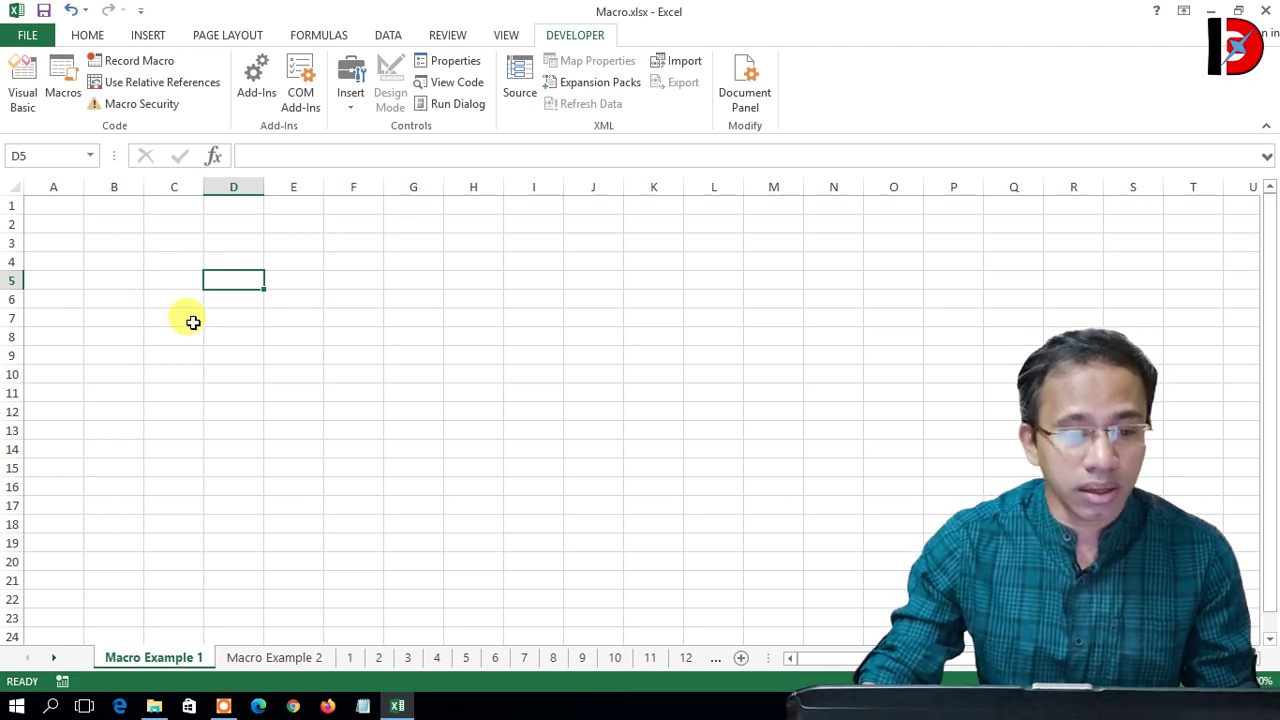
click(152, 68)
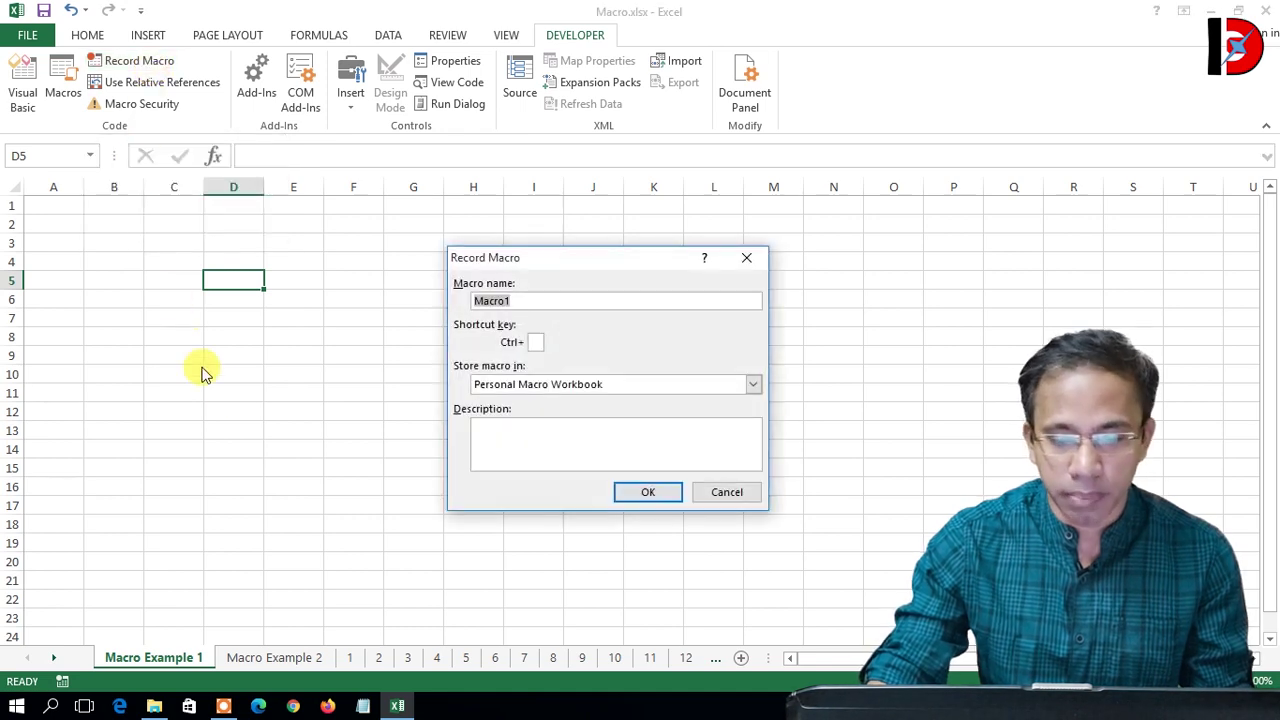
drag(557, 265, 480, 252)
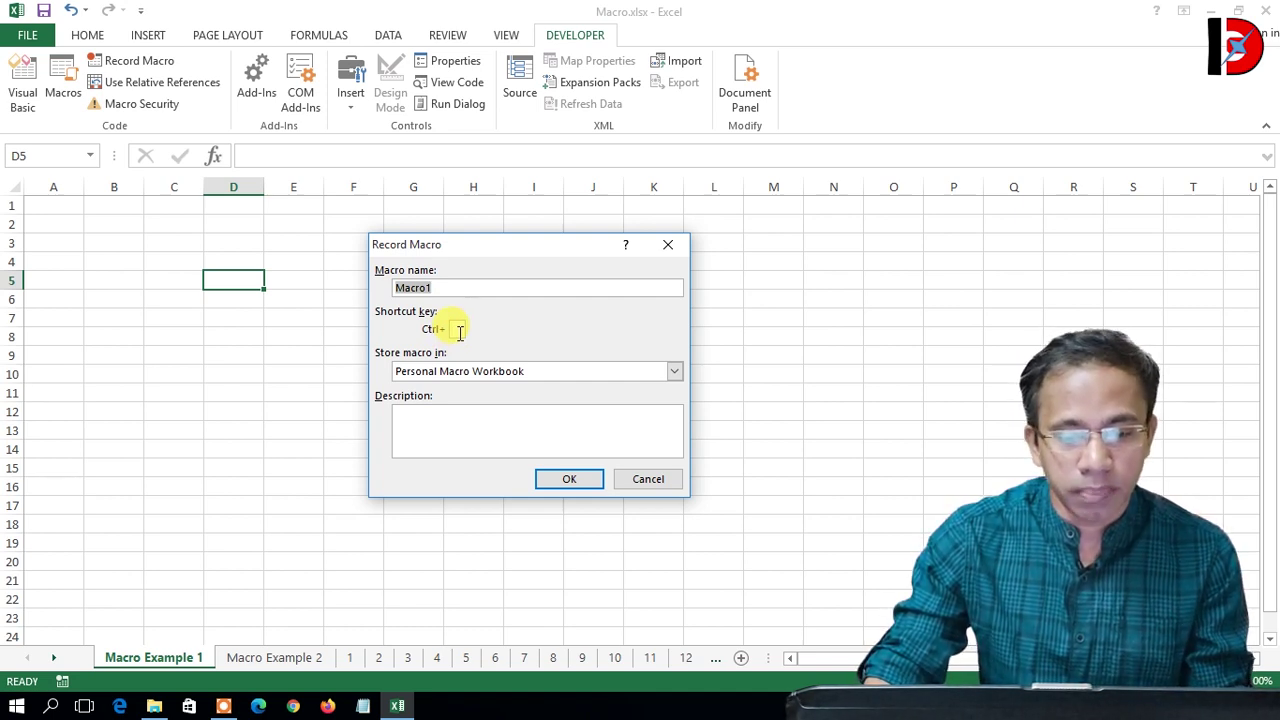
click(459, 331)
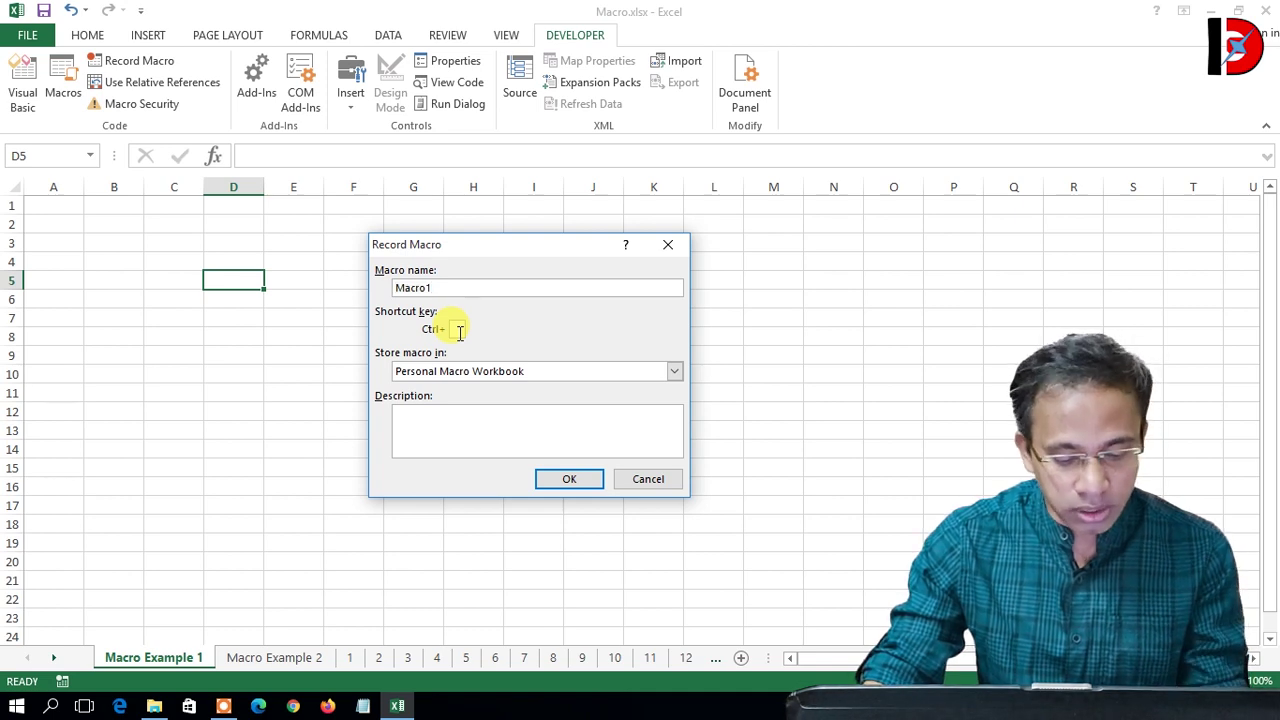
text(x)
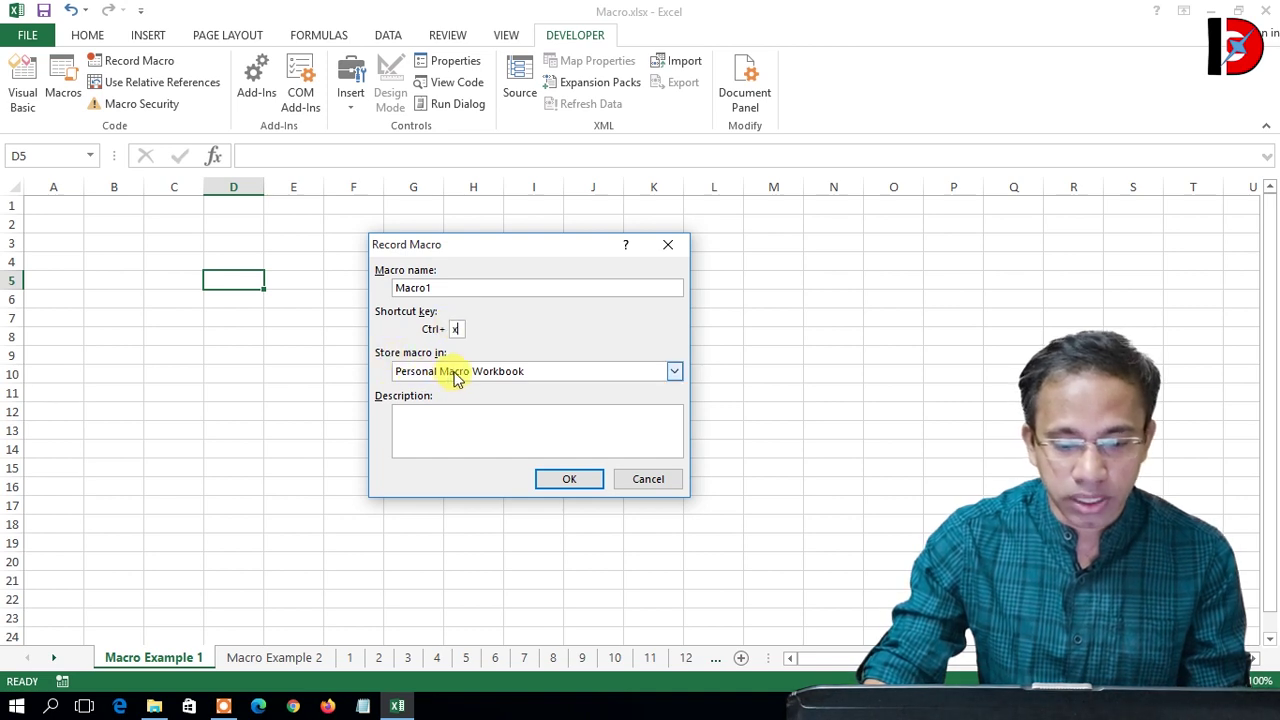
click(455, 375)
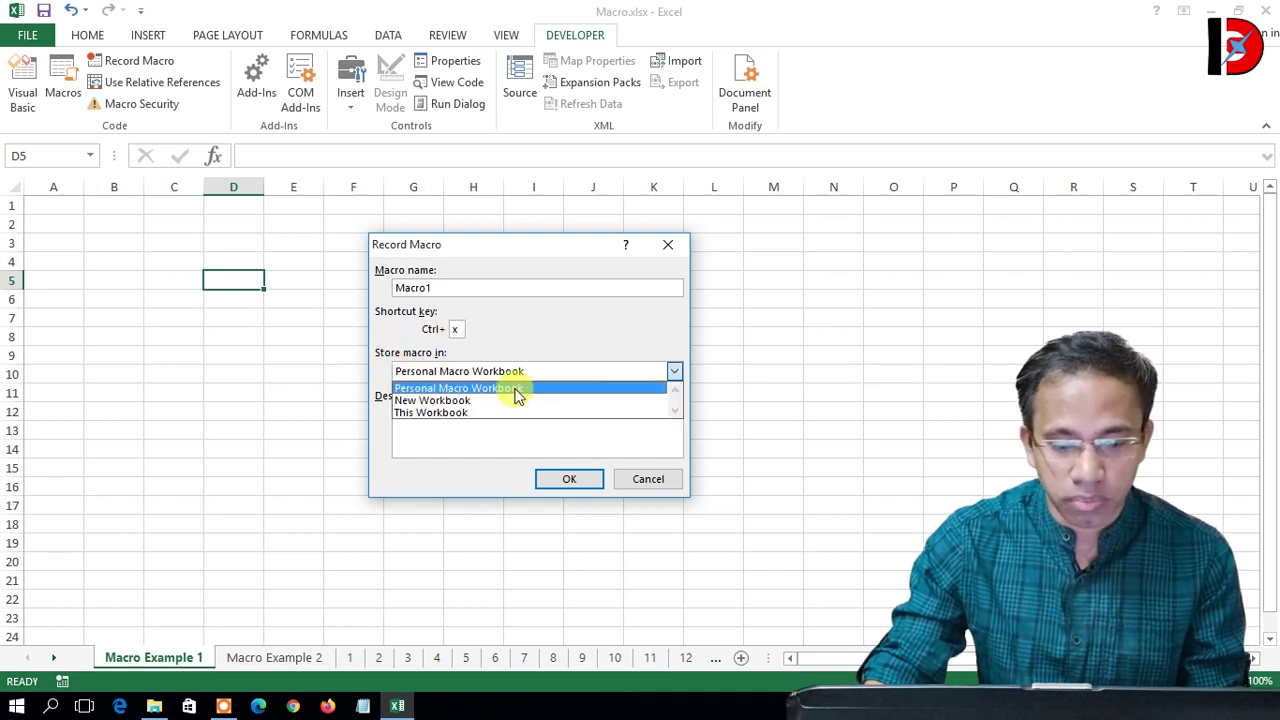
click(451, 413)
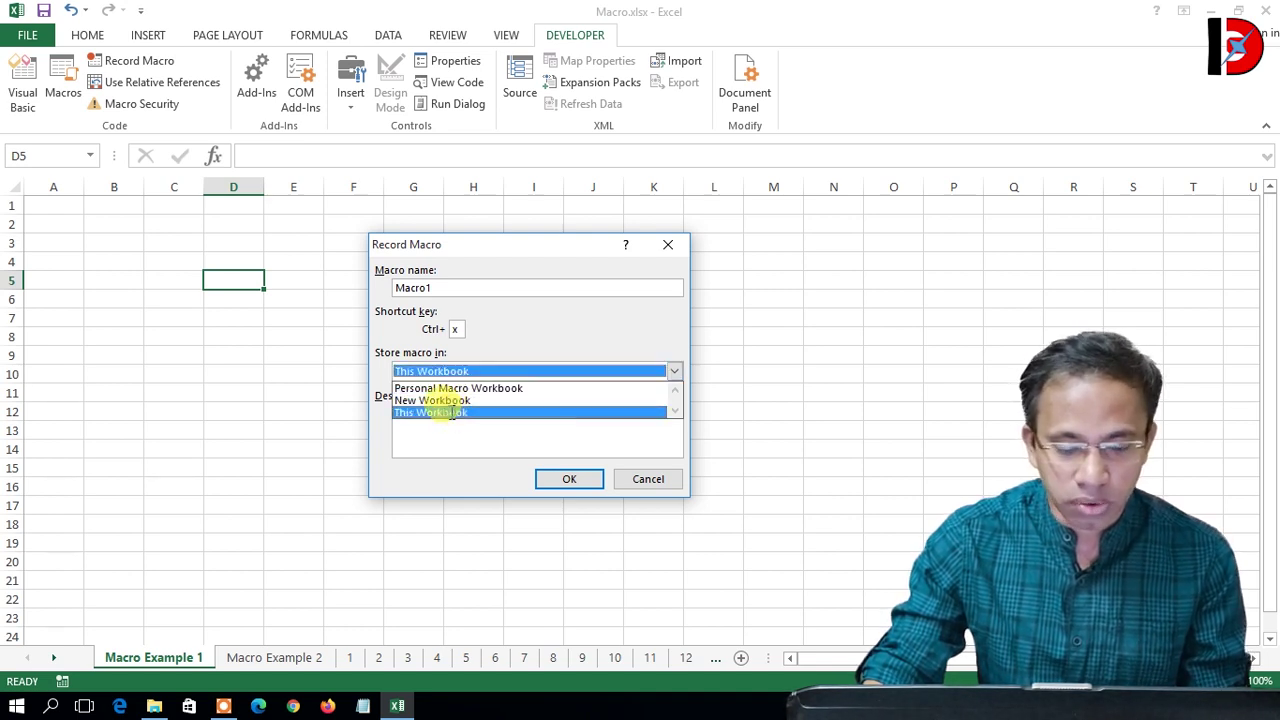
click(451, 414)
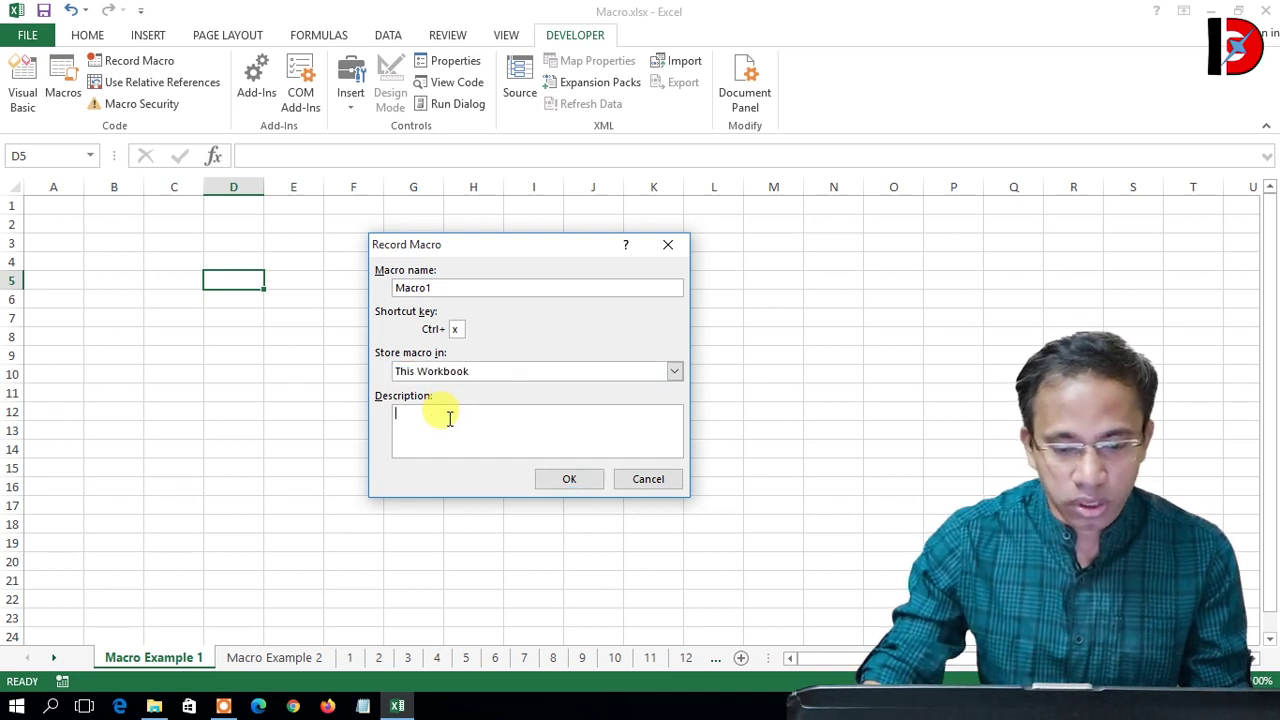
click(558, 482)
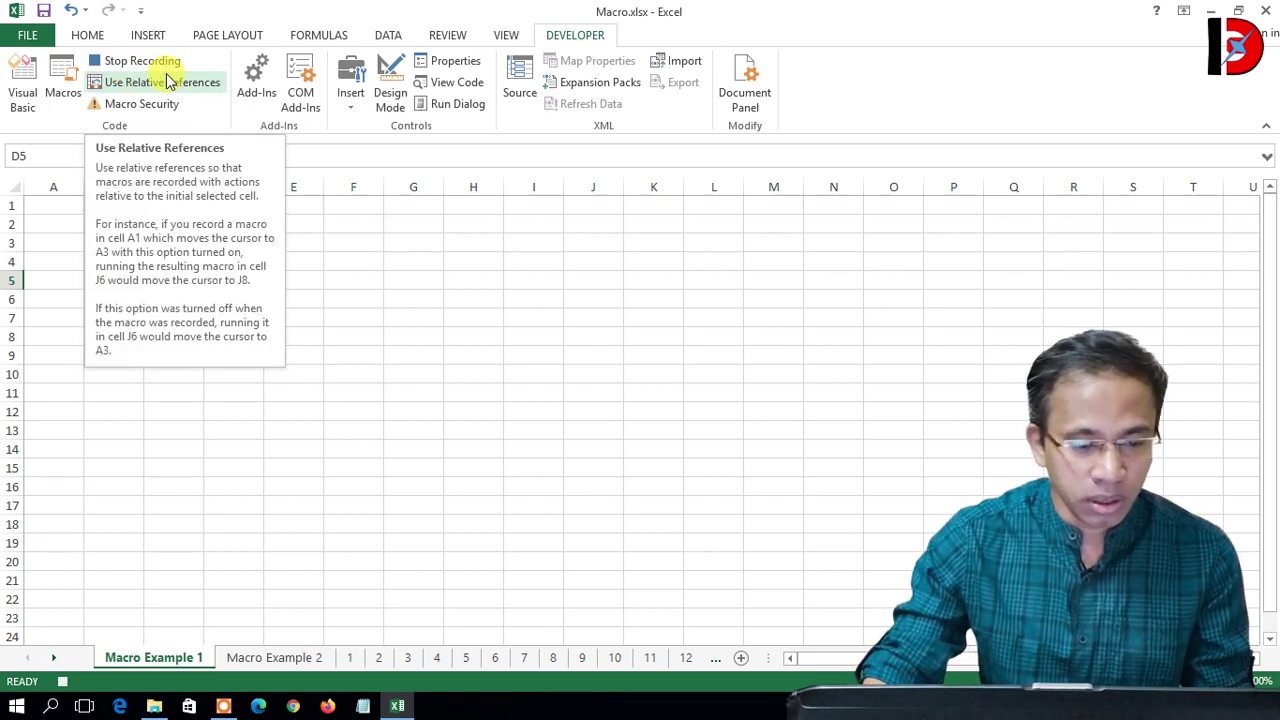
Step: Enter the column headings Sn, Customer Name and Product Name in cells B3 to D3
click(119, 246)
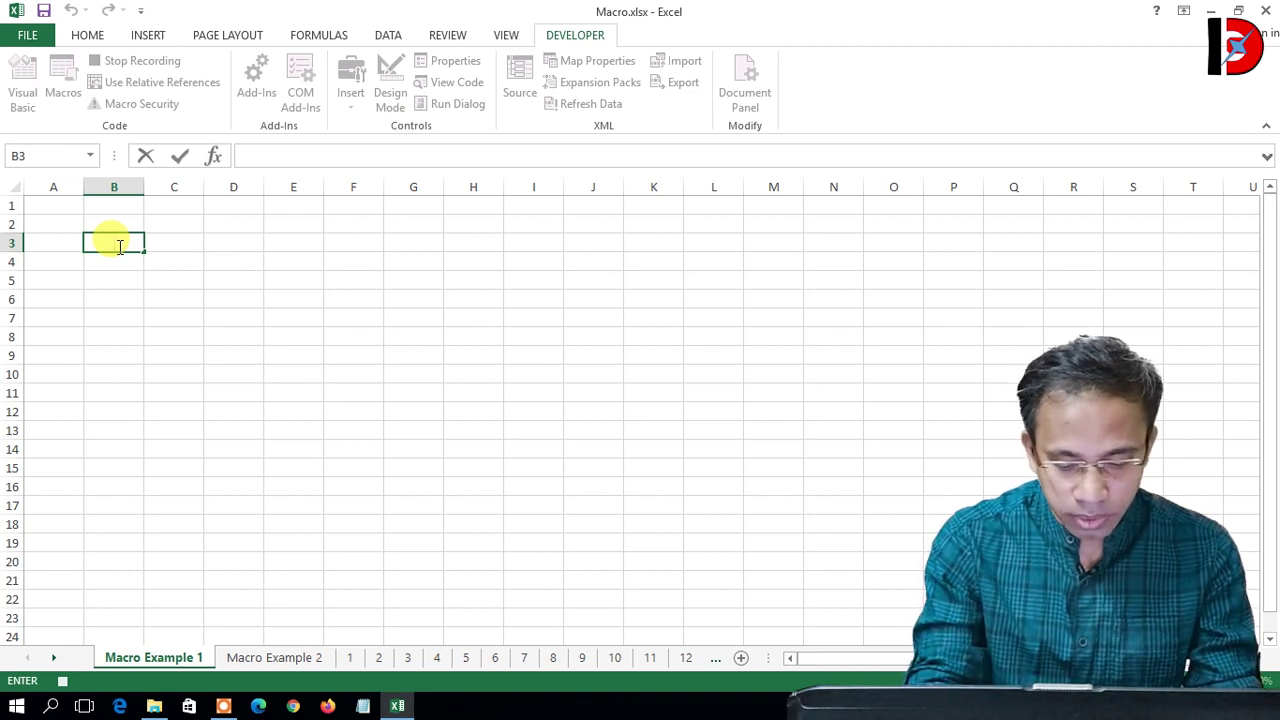
text(Sn)
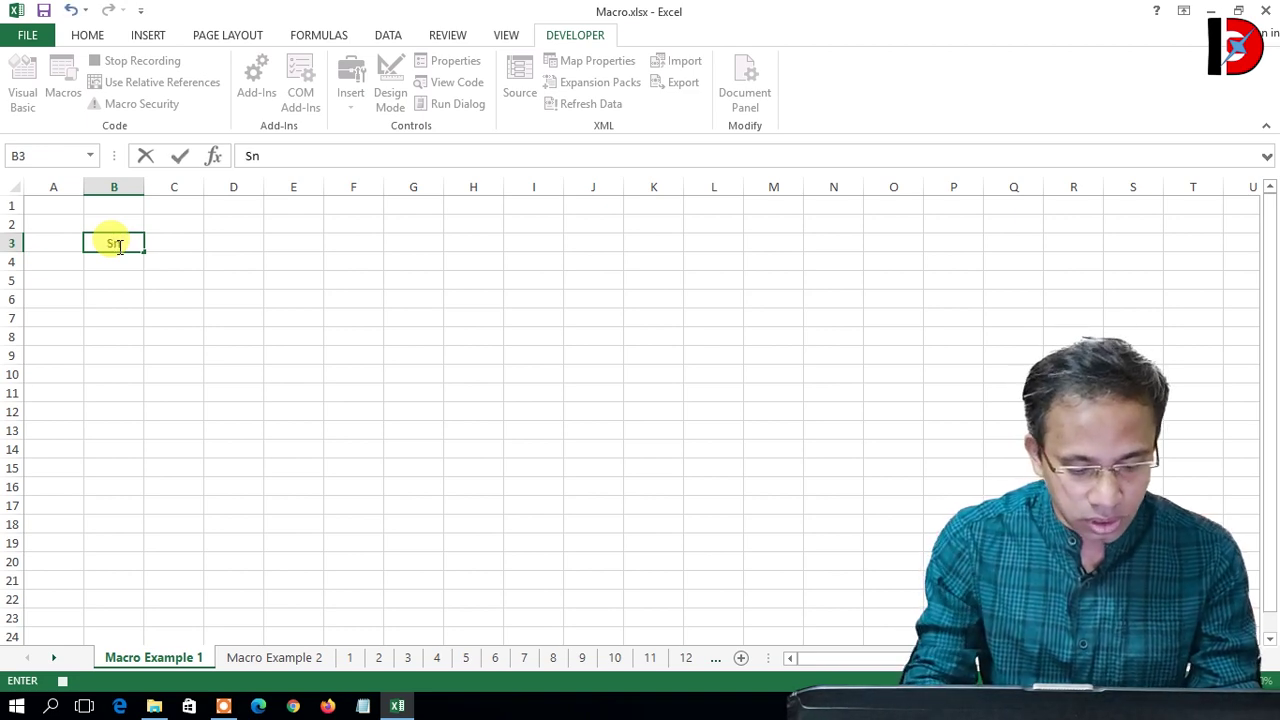
key(Tab)
text(Cu)
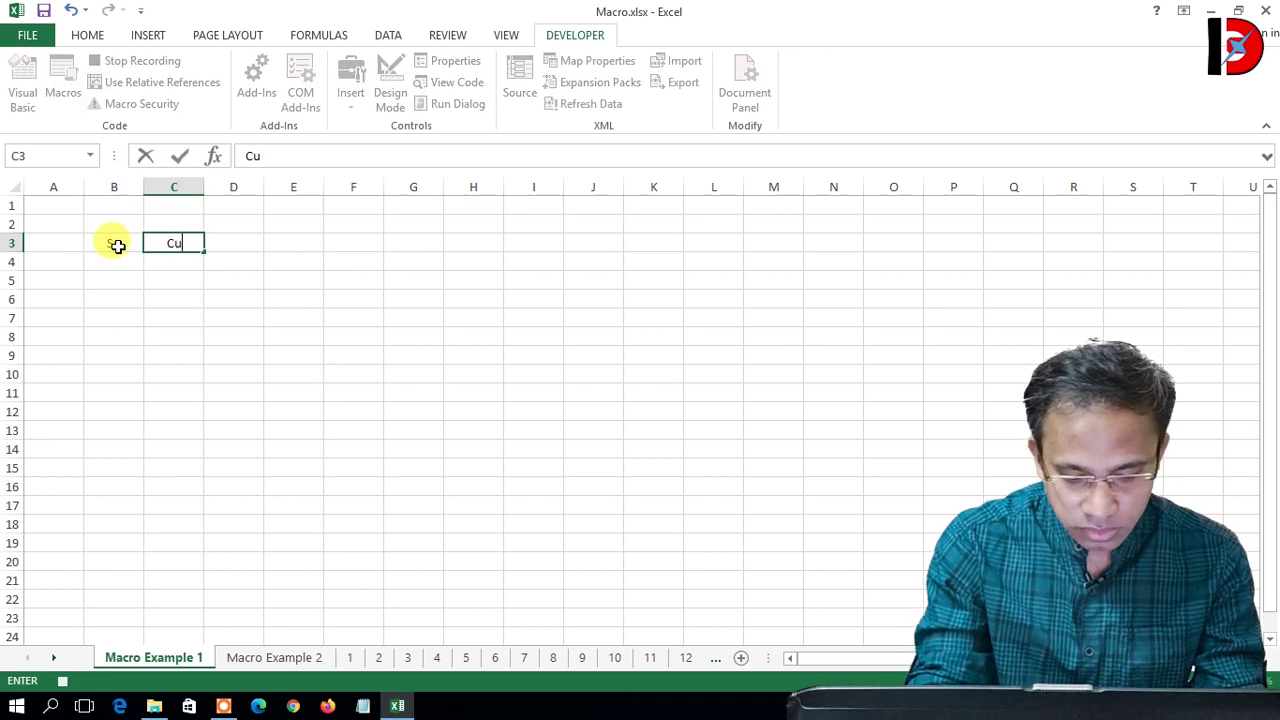
text(stomer Name)
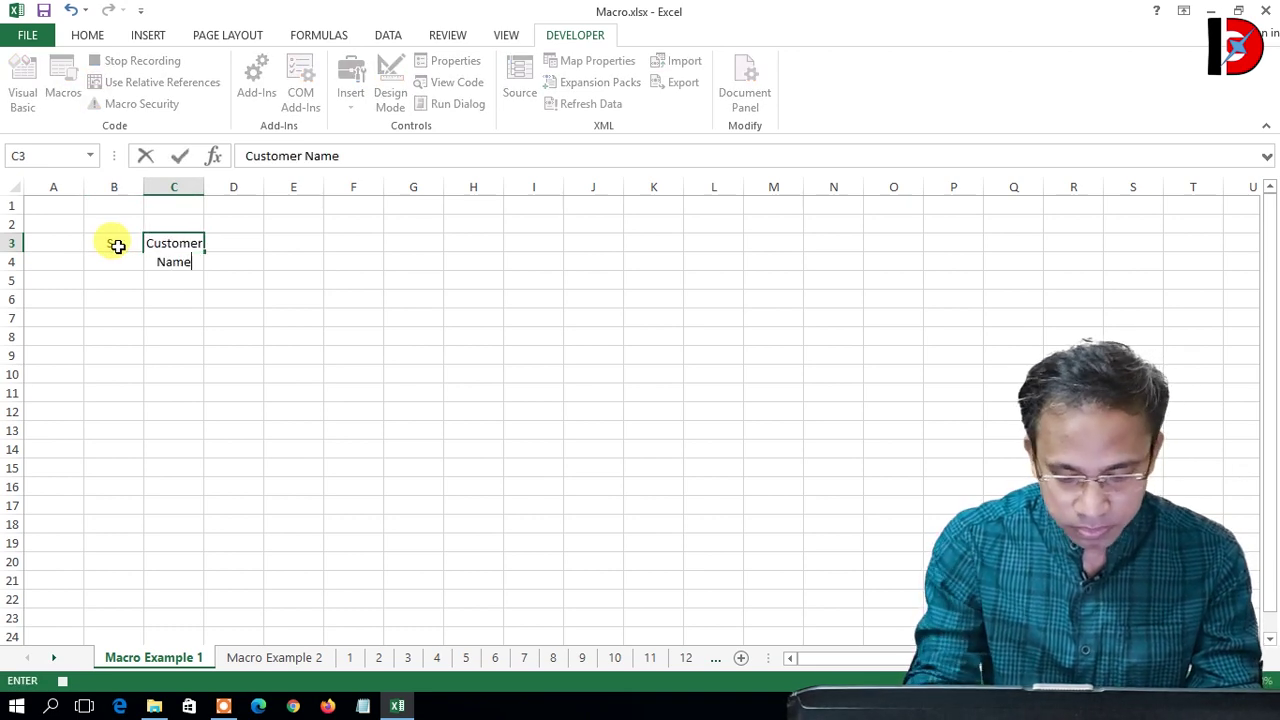
key(Tab)
text(Pa)
key(BackSpace)
text(roduc)
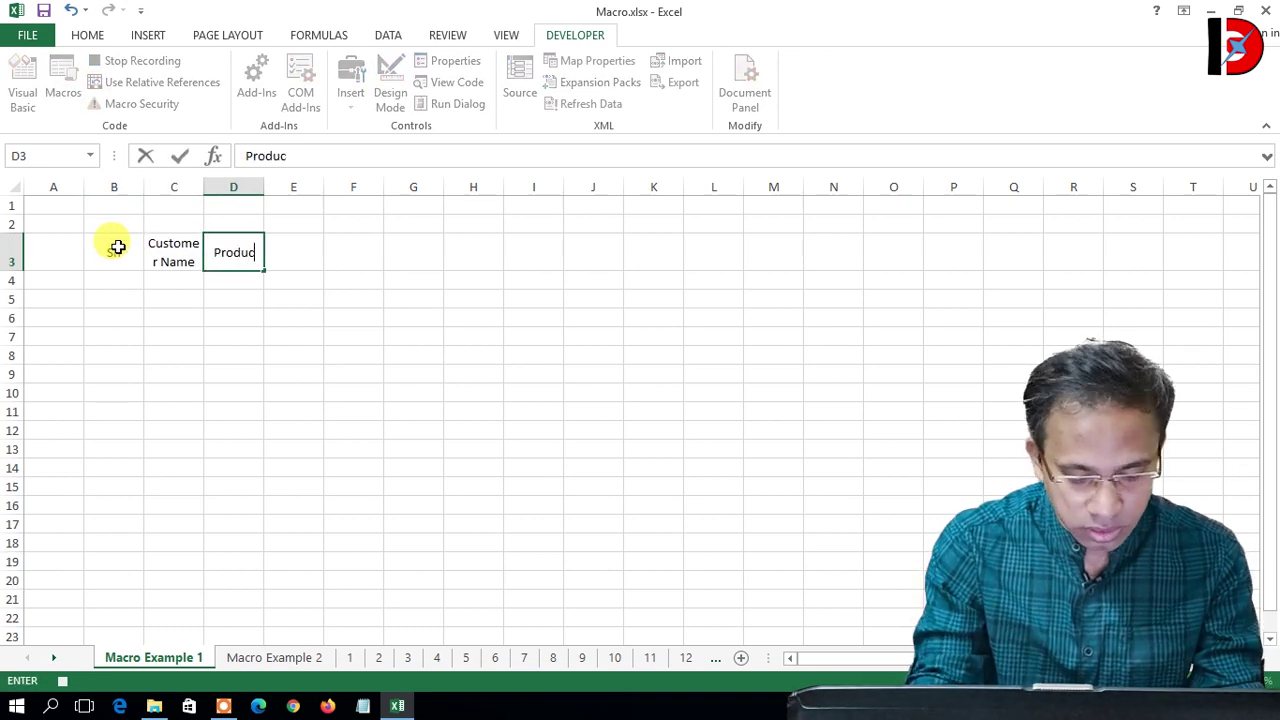
text(t Name)
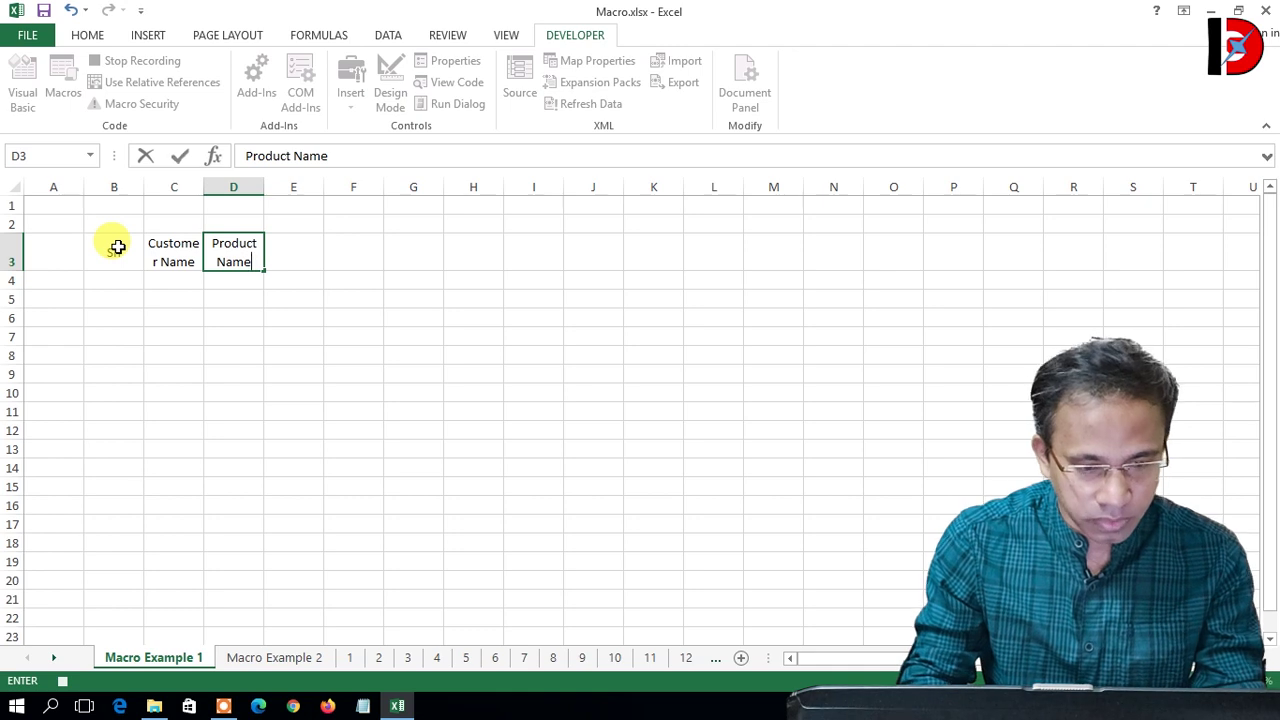
Step: Enter the column headings Product Price and Prod. Plan in cells E3 and F3
key(Tab)
text(Product Pro)
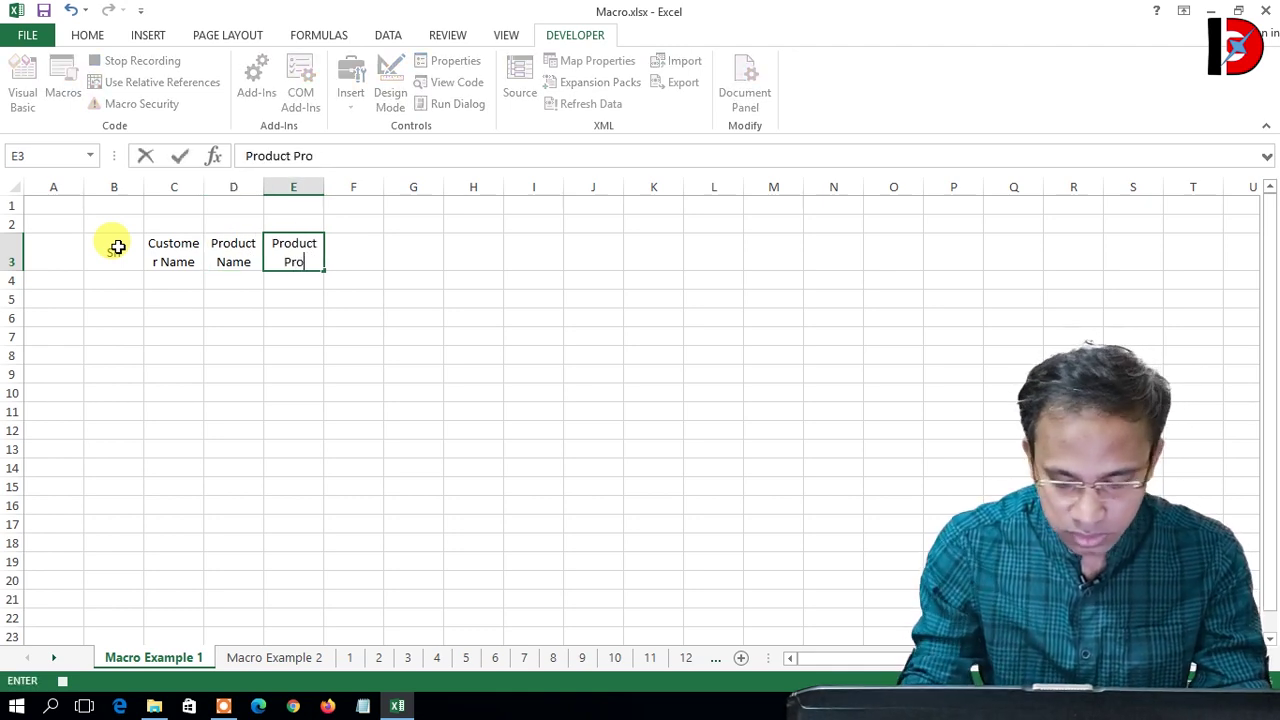
key(BackSpace)
text(ice)
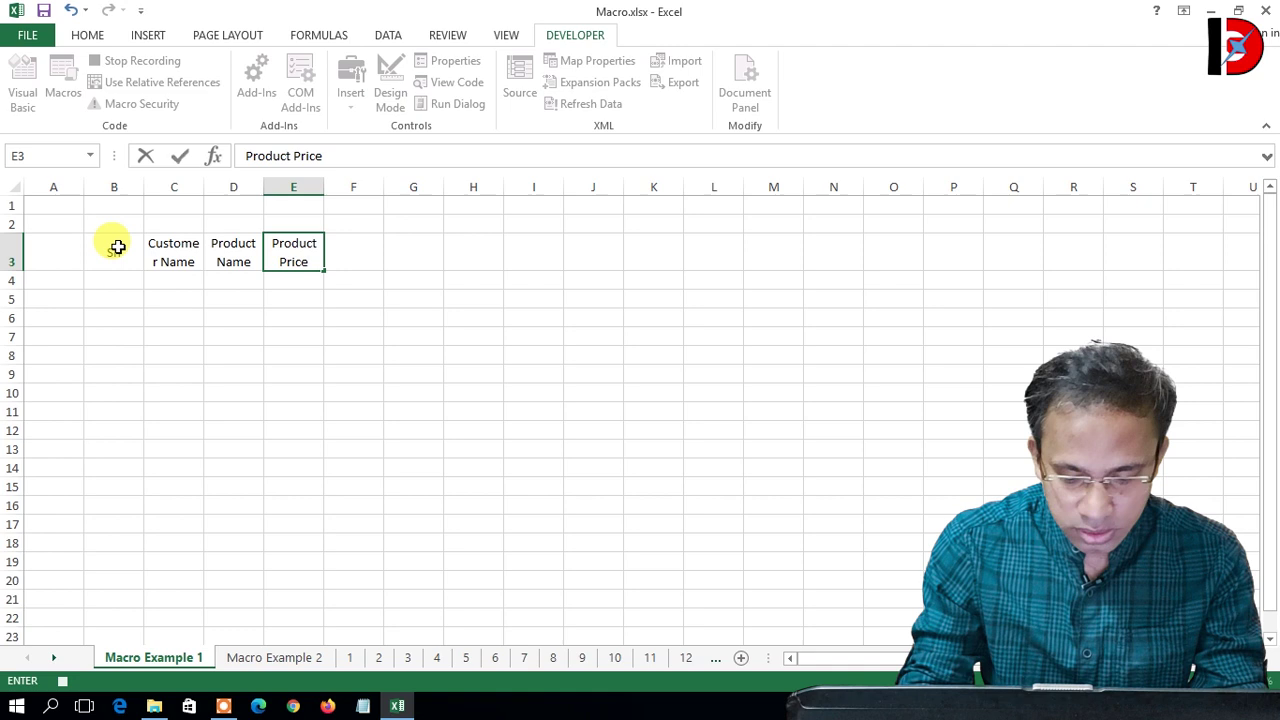
key(Tab)
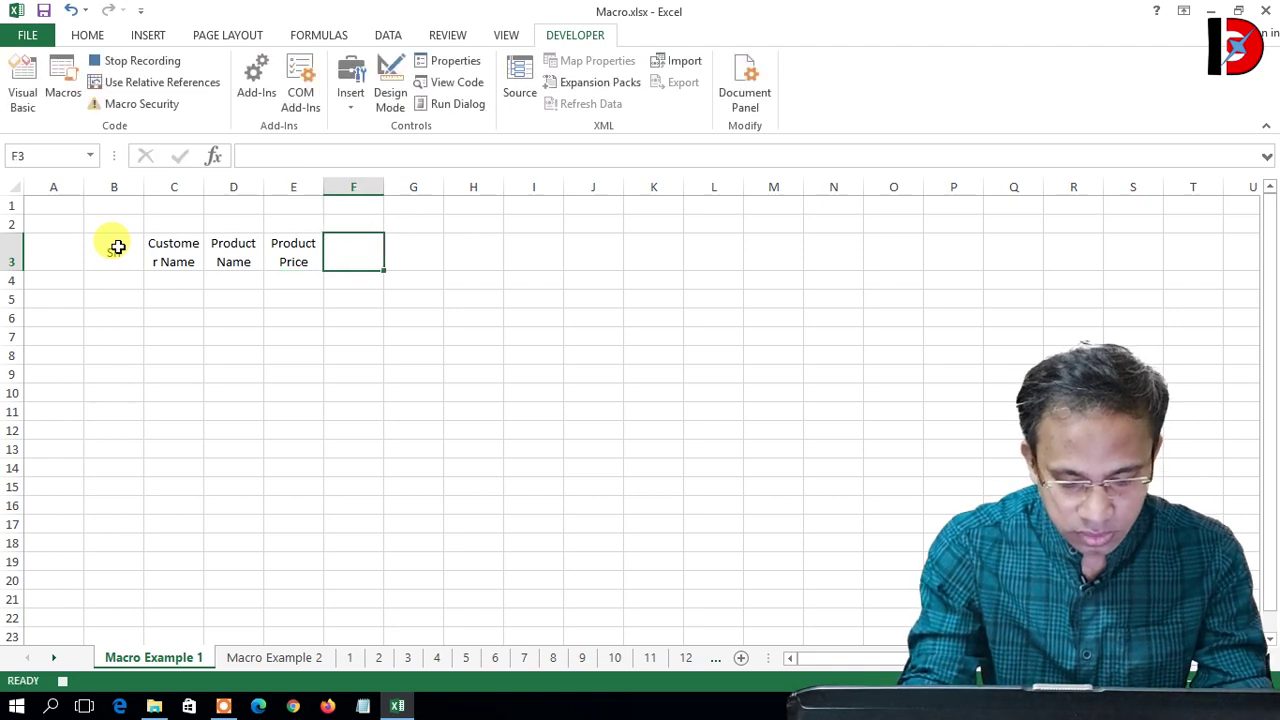
text(Prod. Plan)
key(Tab)
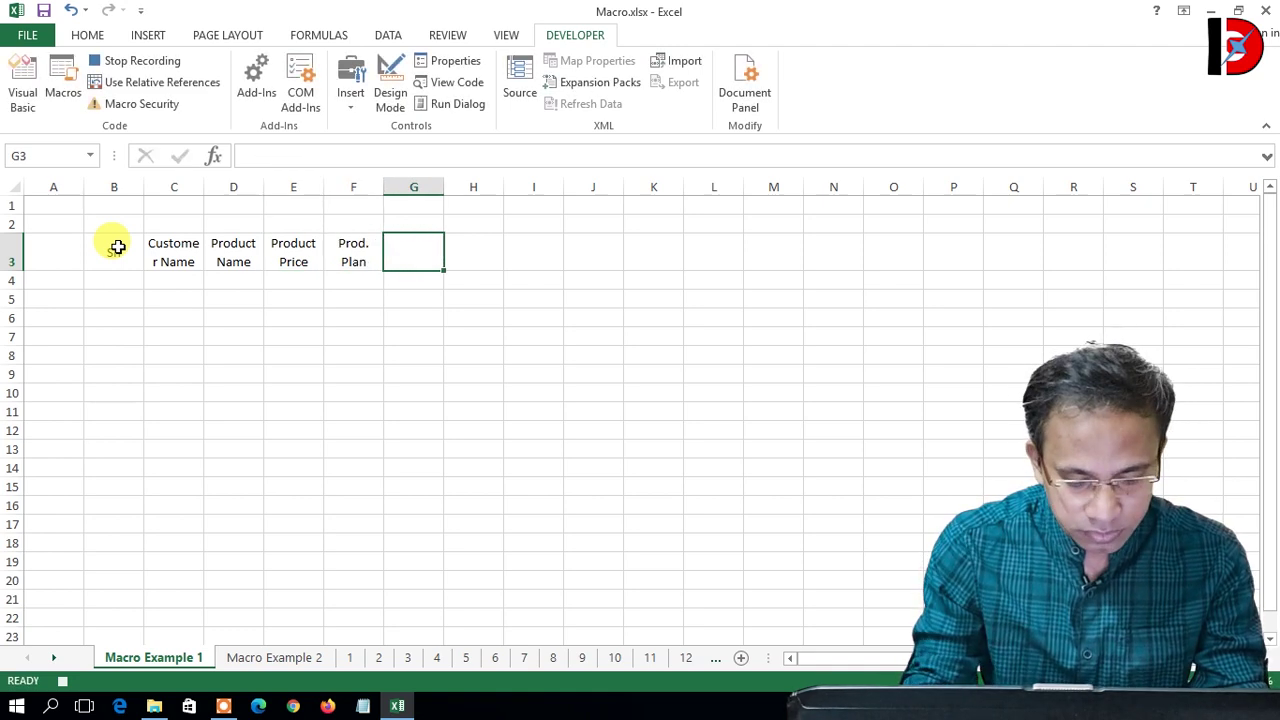
Step: Enter the column heading Actual Prod. in cell G3
text(Actual Pr)
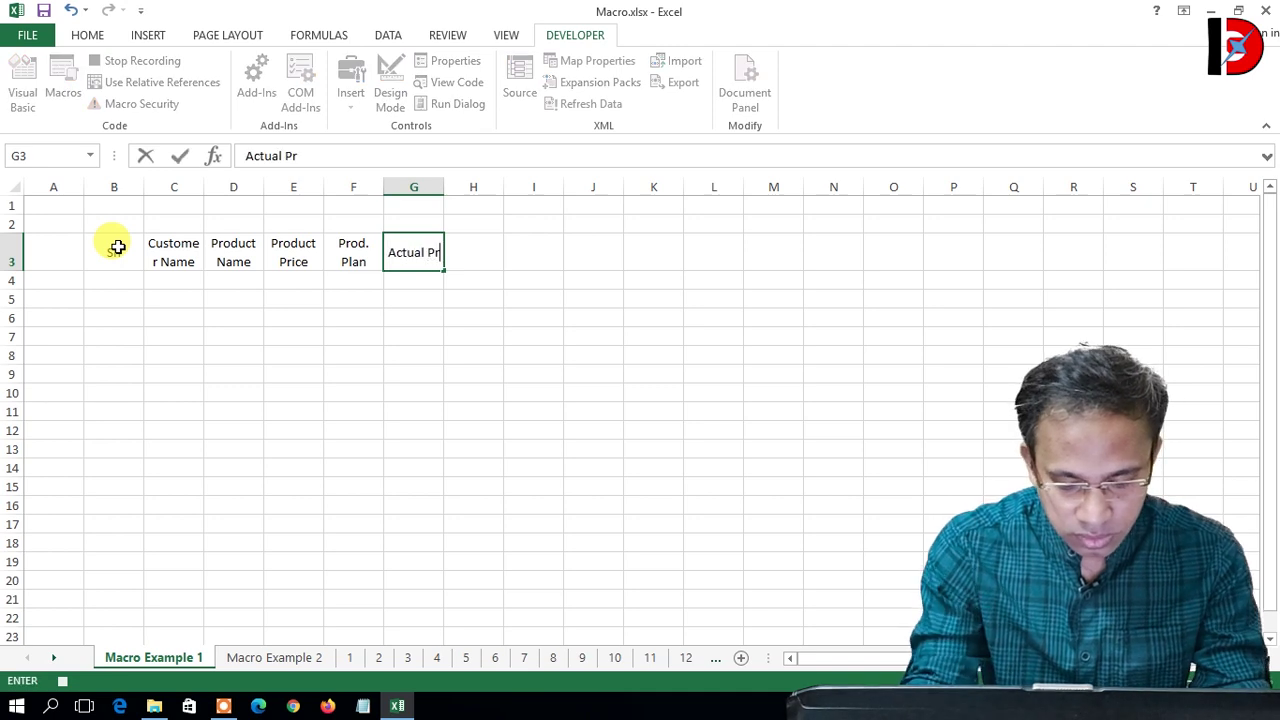
text(oduction)
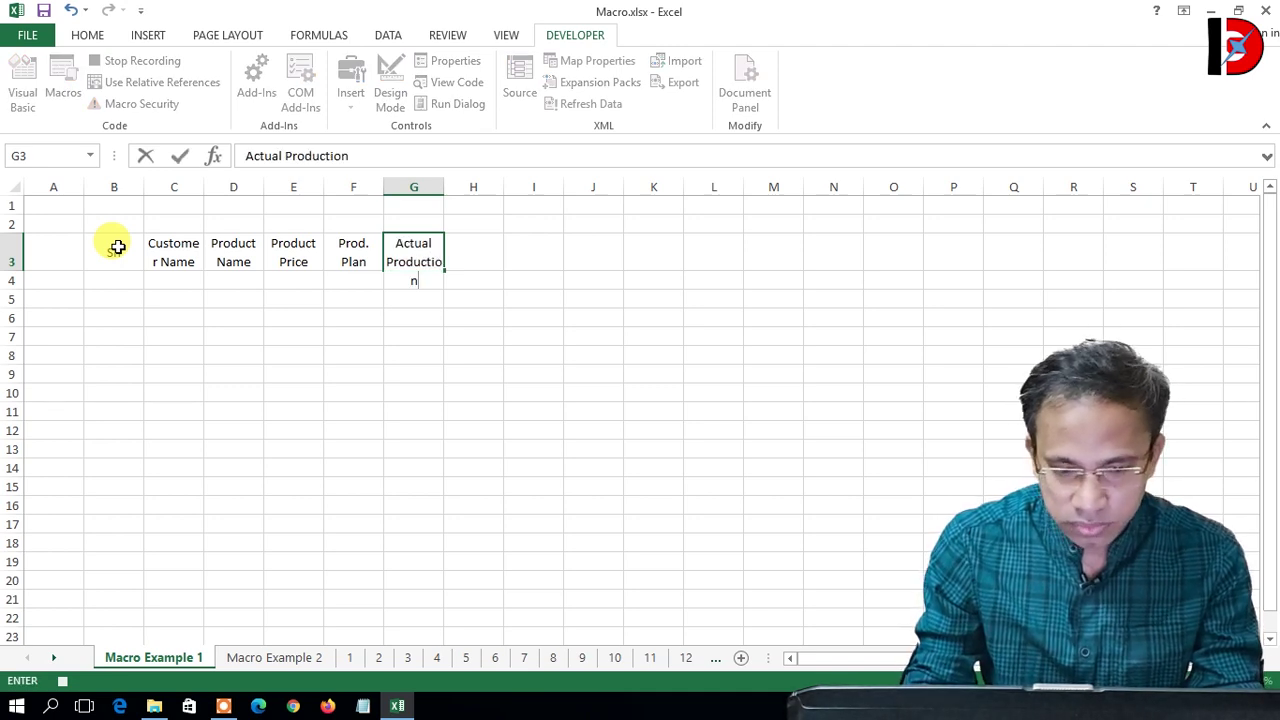
key(BackSpace)
key(BackSpace)
key(BackSpace)
key(BackSpace)
key(BackSpace)
key(BackSpace)
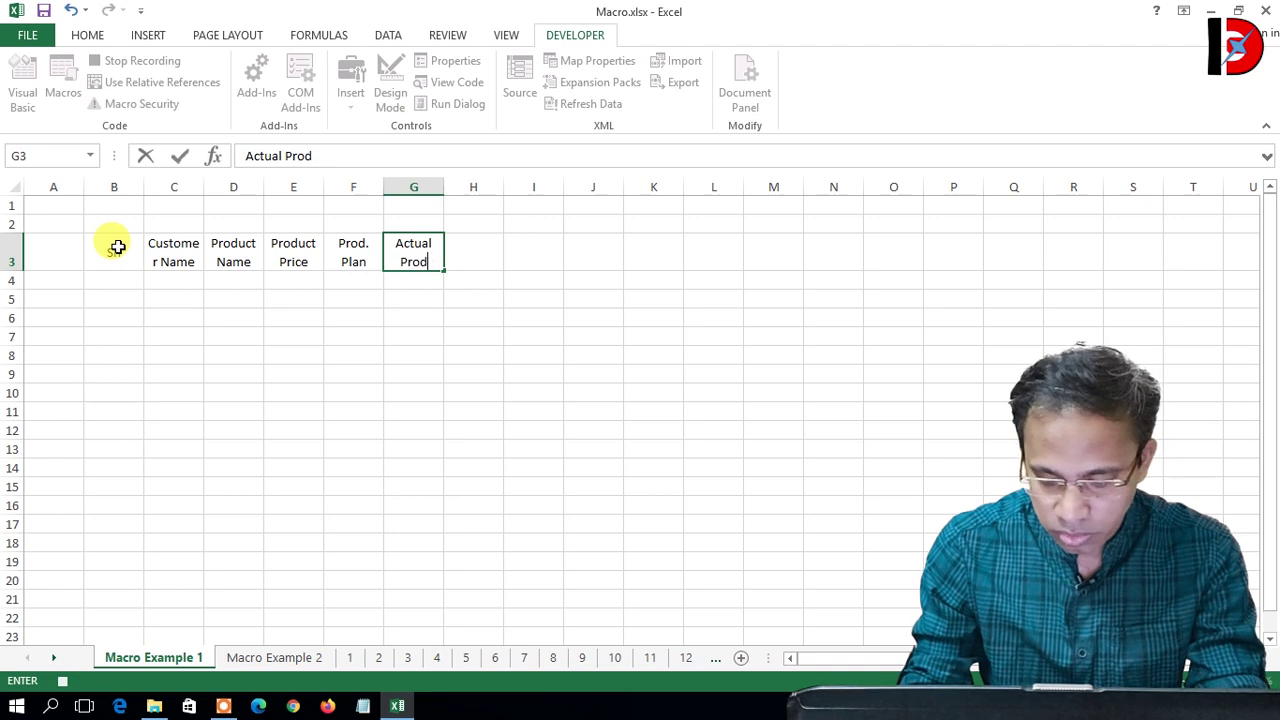
text(.)
key(Tab)
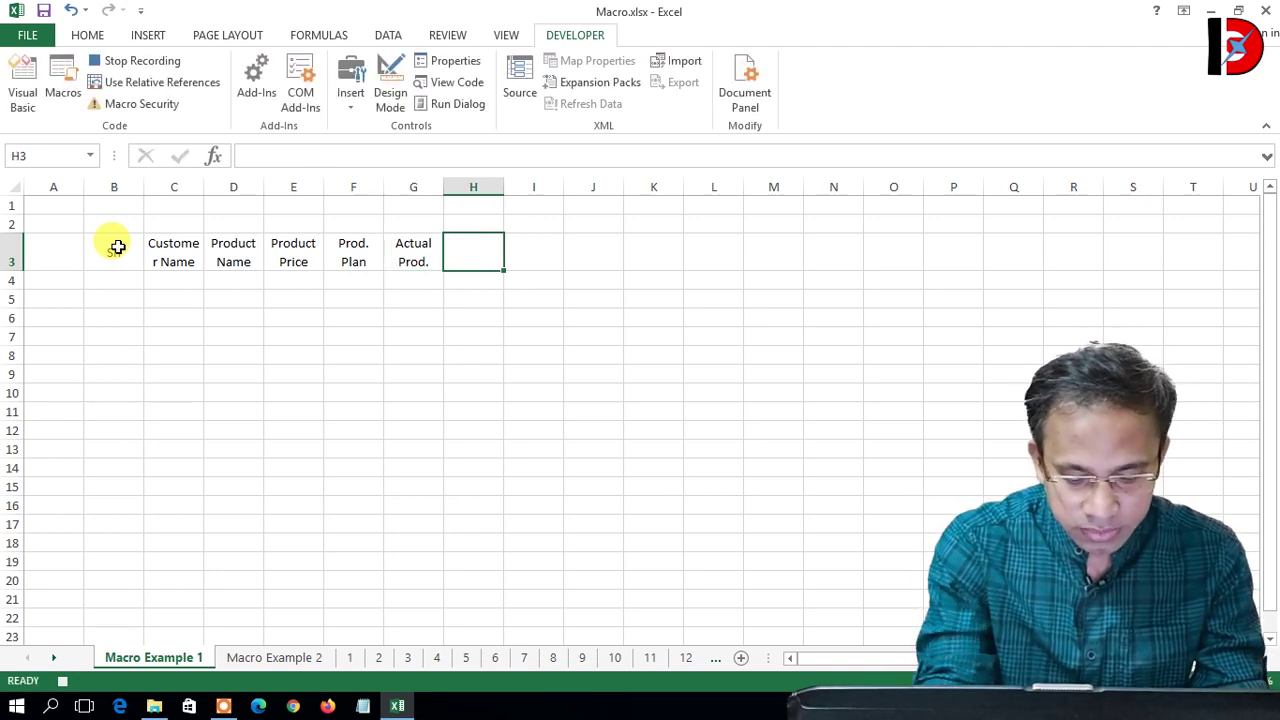
Step: Enter the column headings Total Sale and Total Revenue in cells H3 and I3
text(Total )
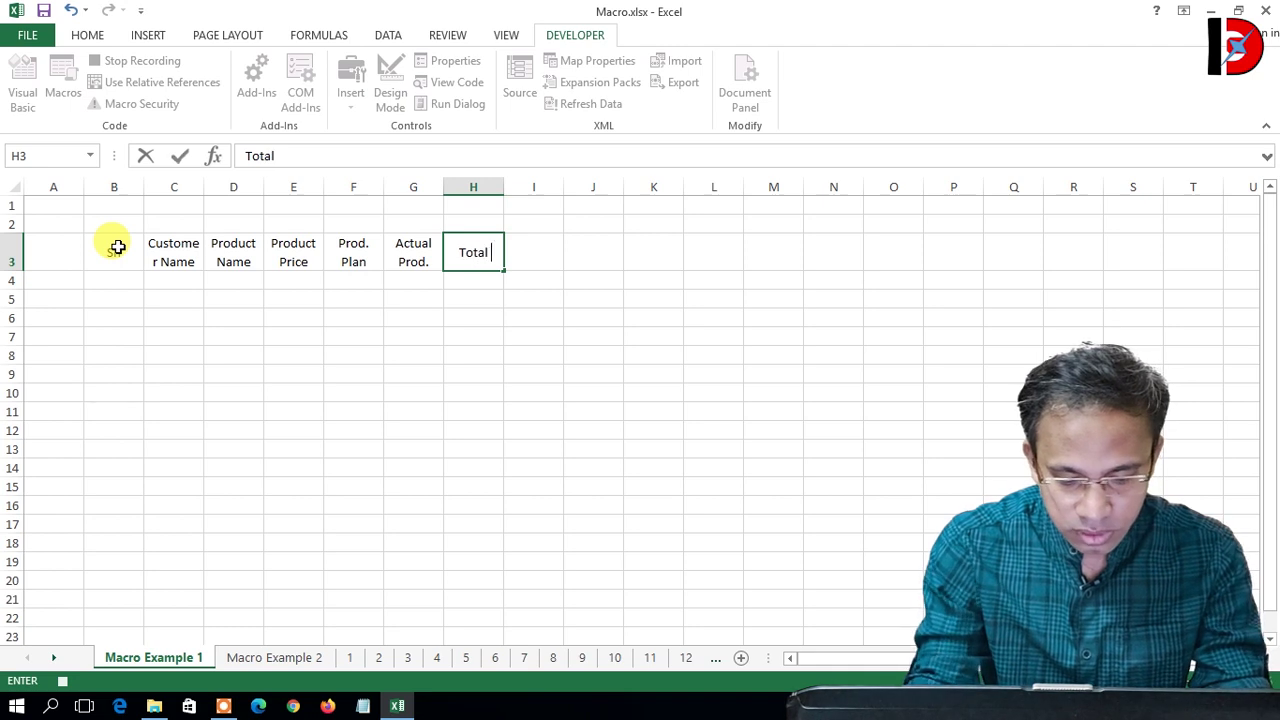
text(Sale)
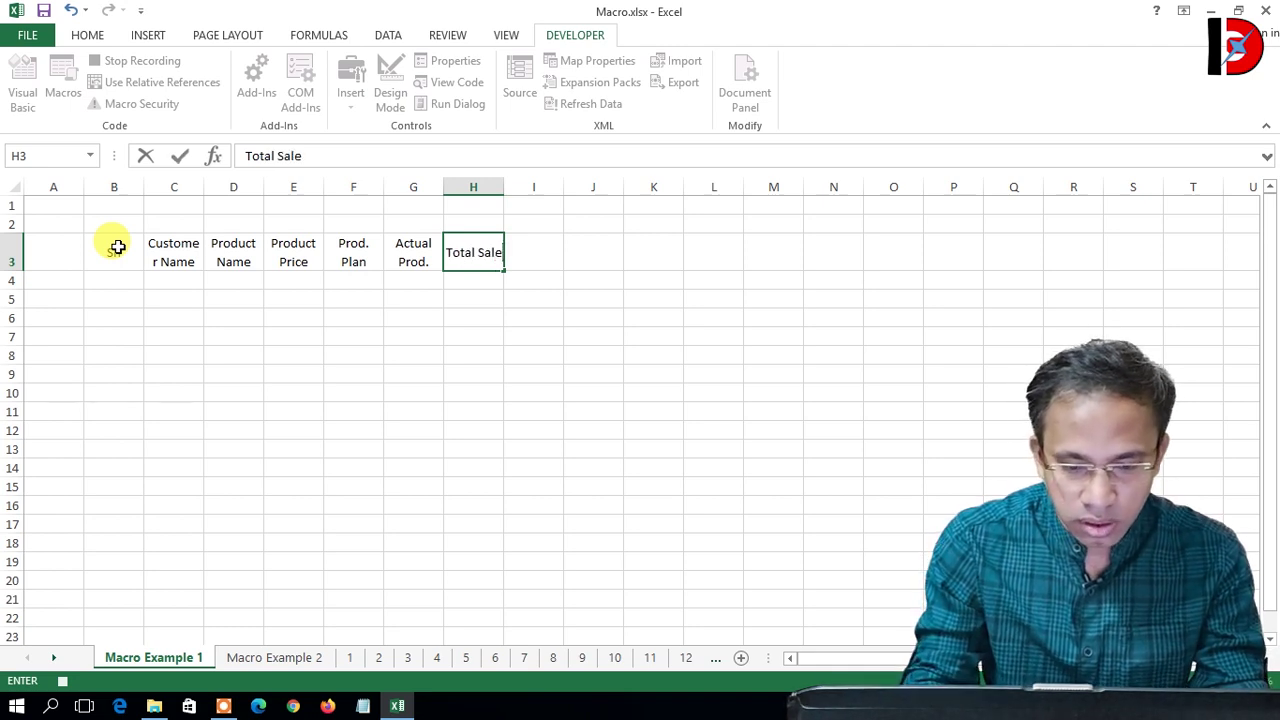
key(Tab)
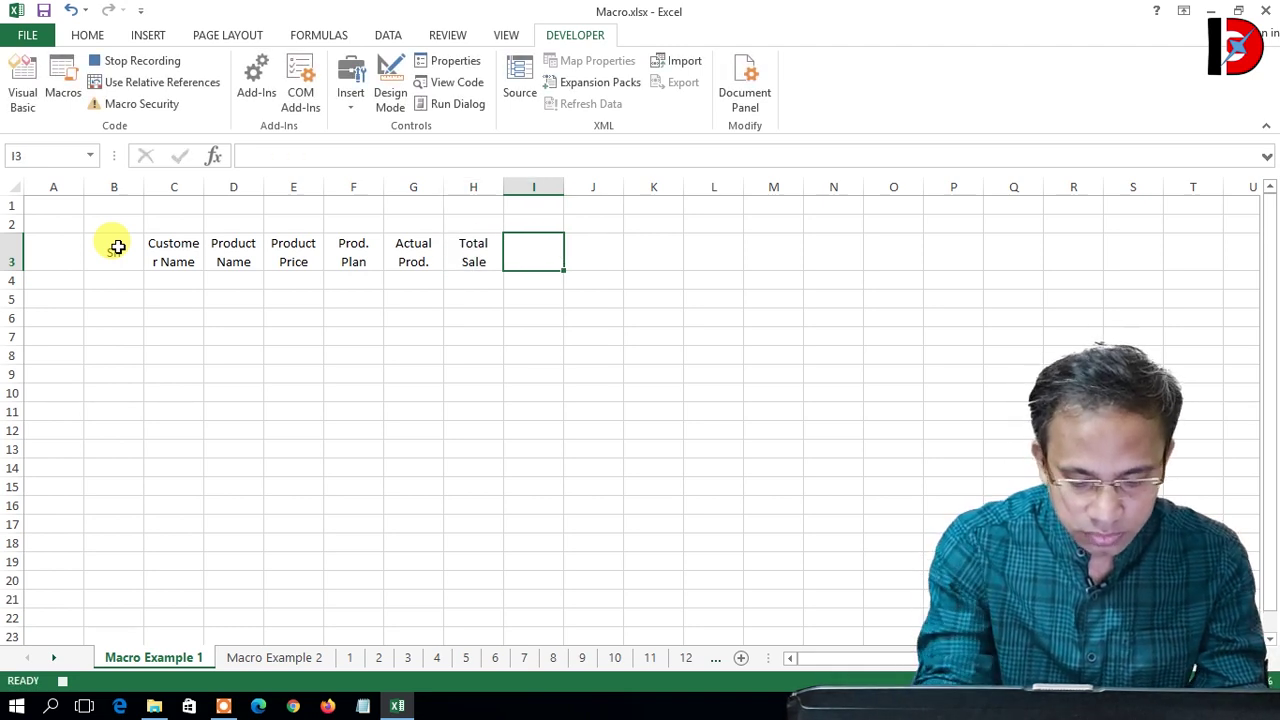
text(Total Revenue)
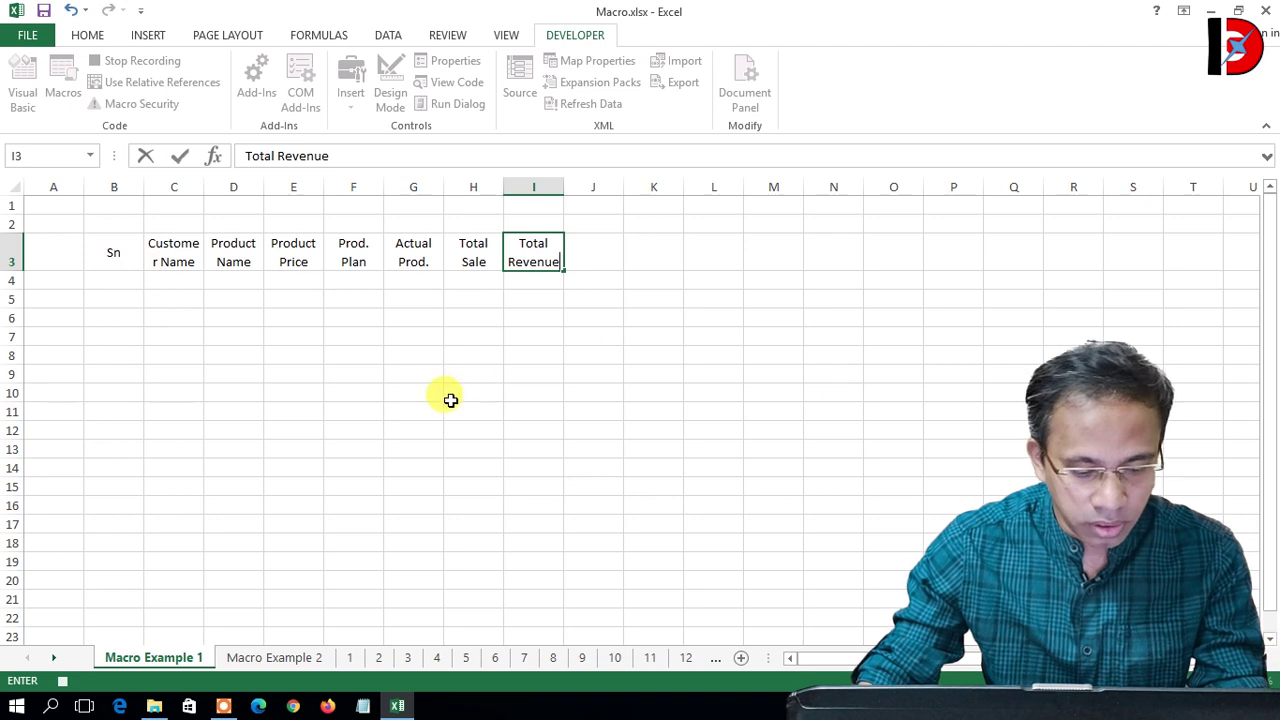
Step: Enter the serial numbers 1 to 5 in cells B5 to B9
click(106, 293)
text(1)
key(Return)
text(2)
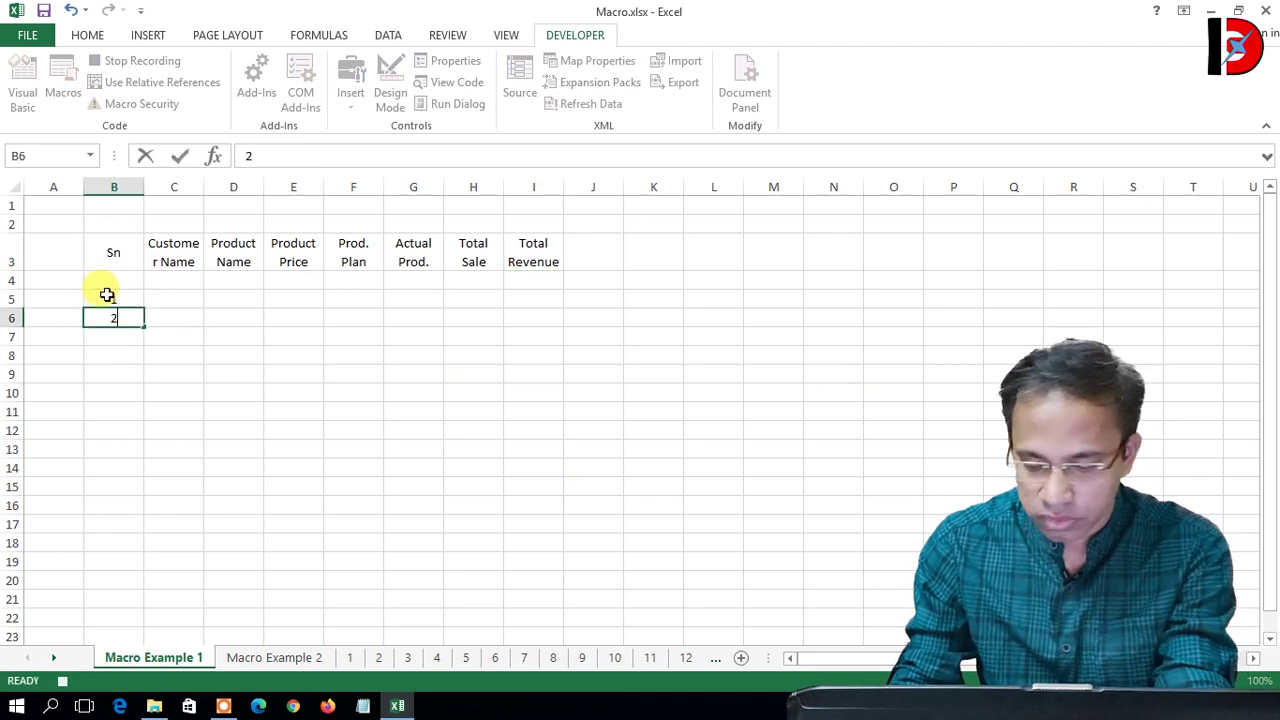
key(Return)
text(3)
key(Return)
text(4)
key(Escape)
text(4)
key(Return)
text(5)
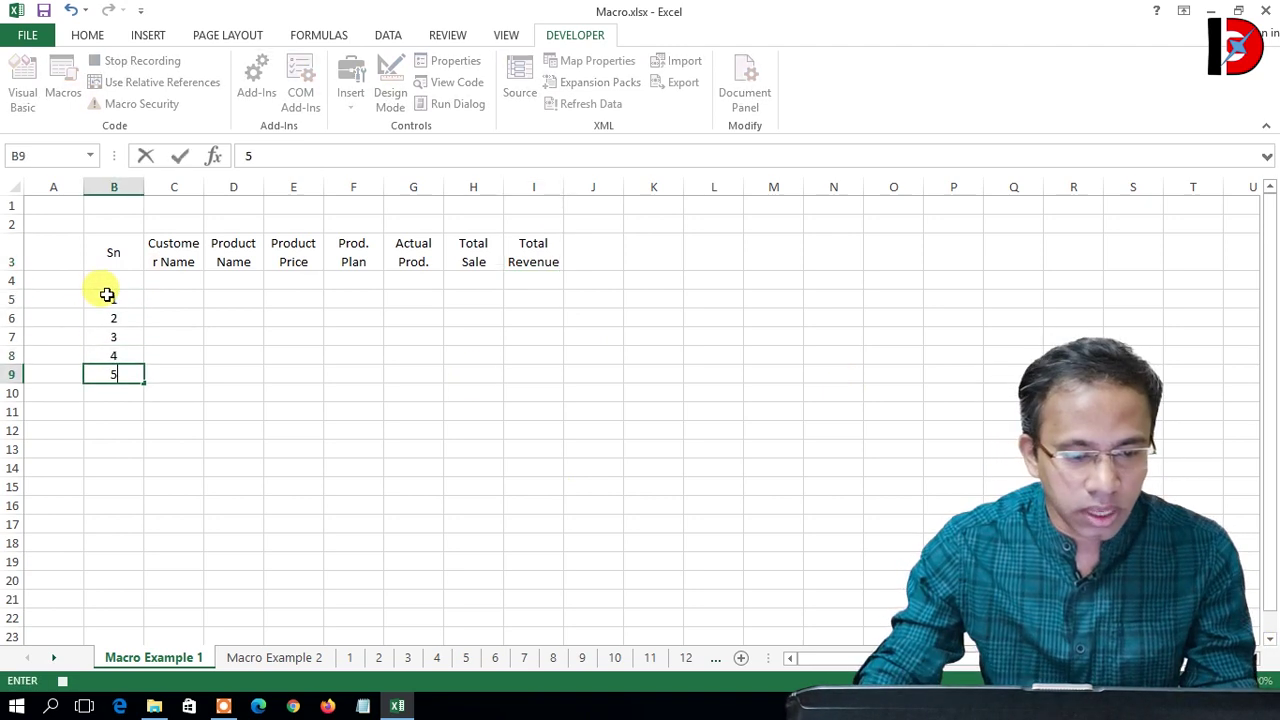
Step: Enter the customer names MSIL, HONDA, TOYOTA, TATA and HYUNDAI in cells C5 to C9
click(191, 303)
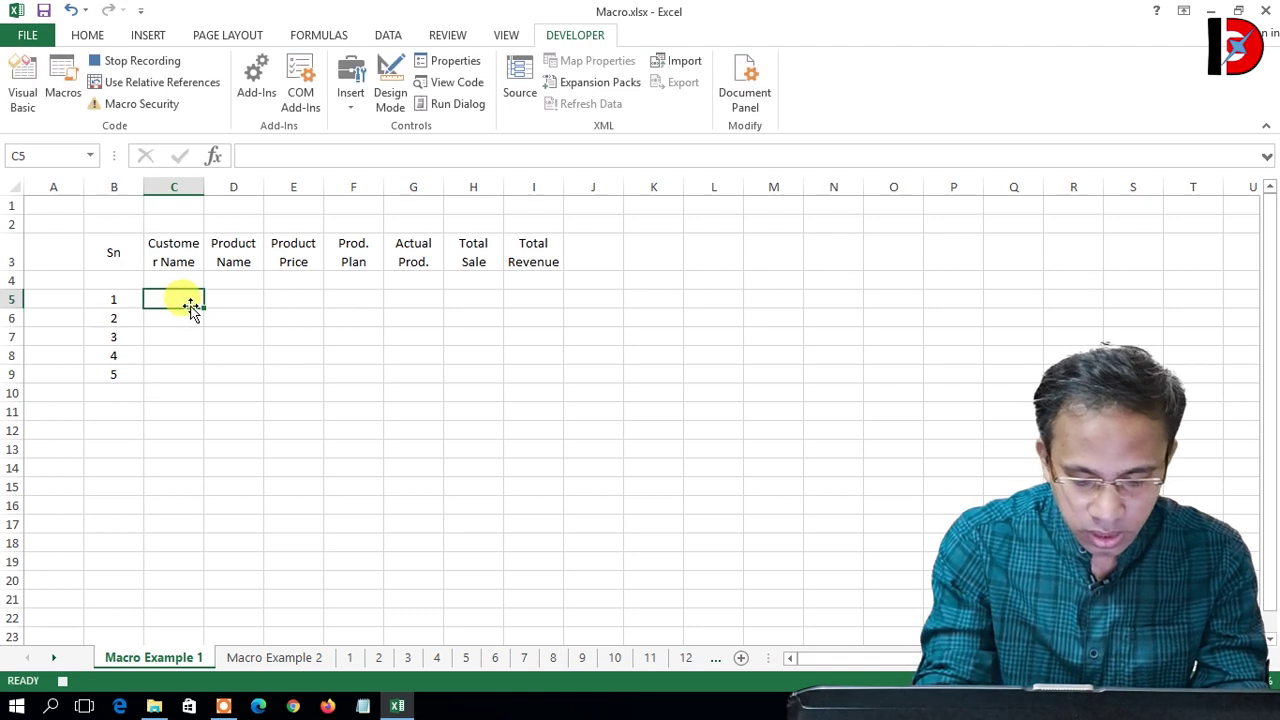
text(MSI)
text(L)
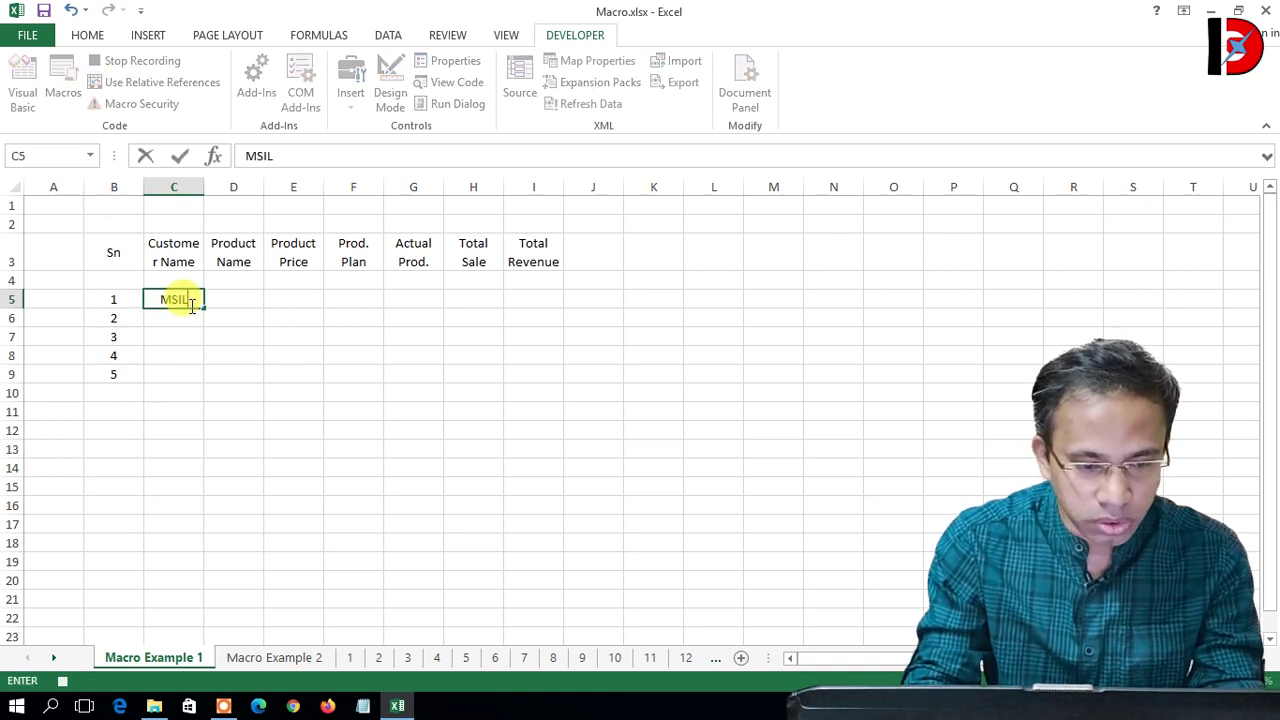
key(Return)
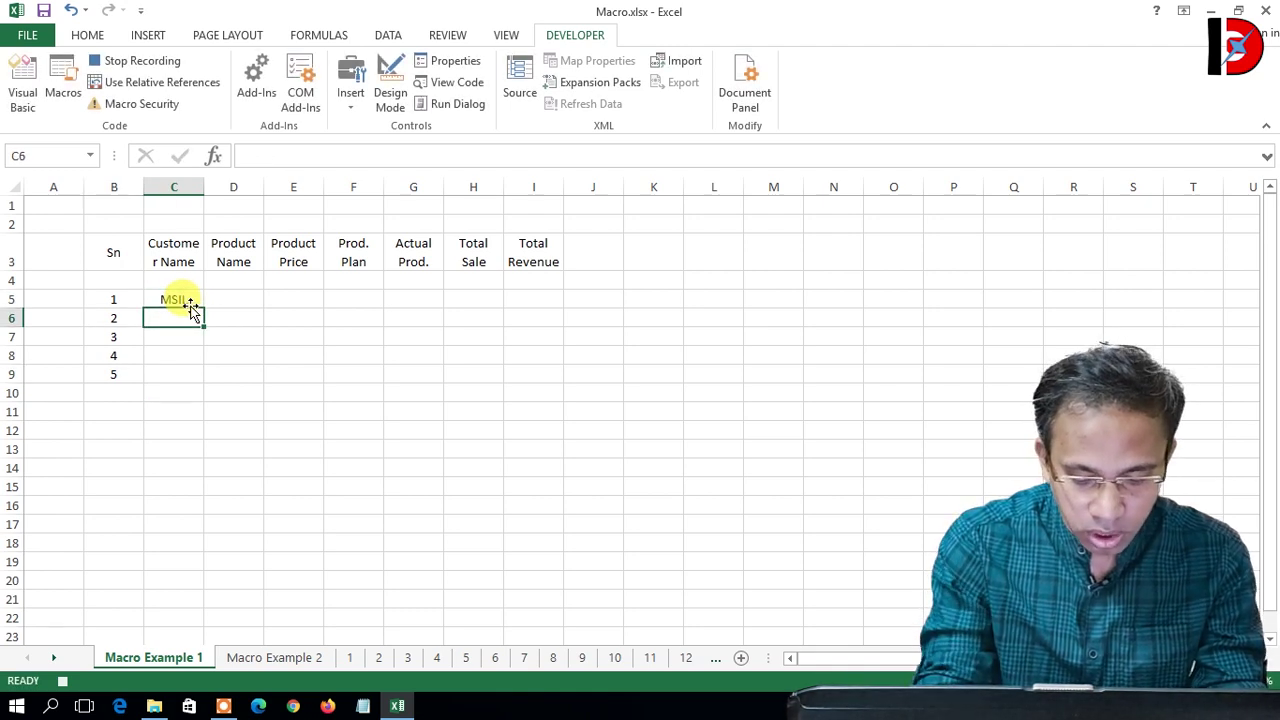
text(HONDA)
key(Return)
text(YOYOTA)
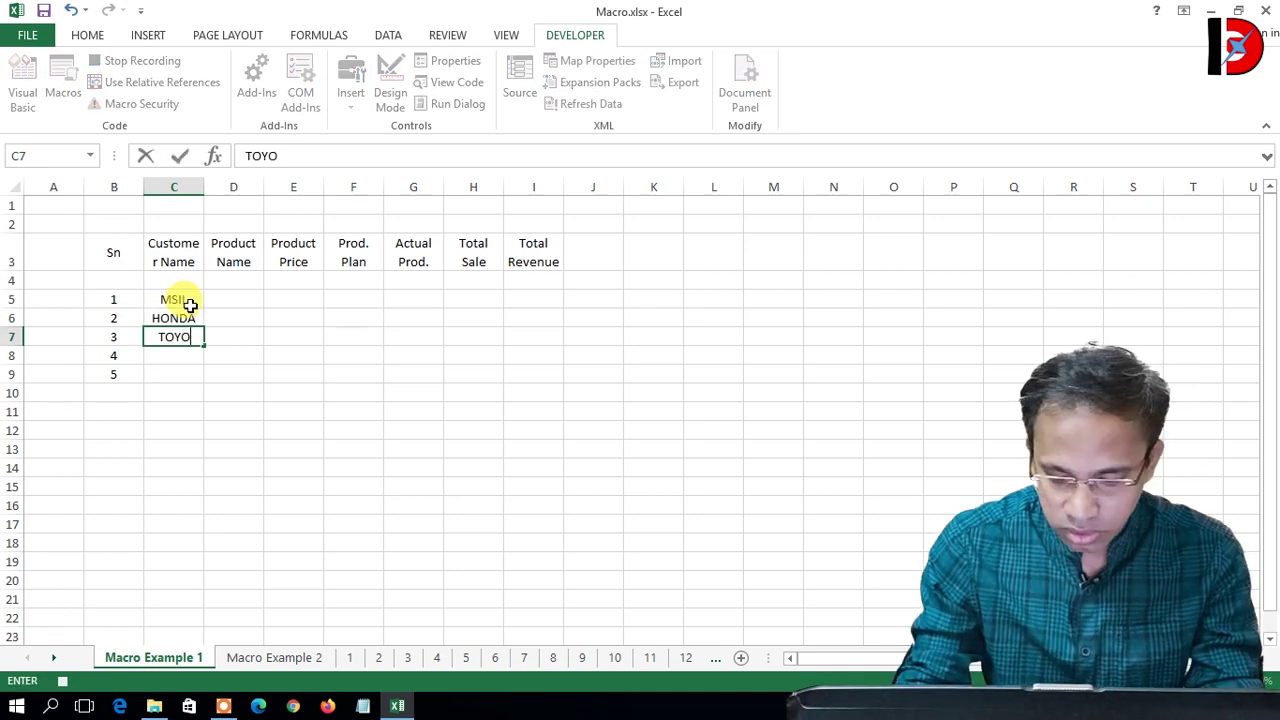
key(Return)
text(TATA)
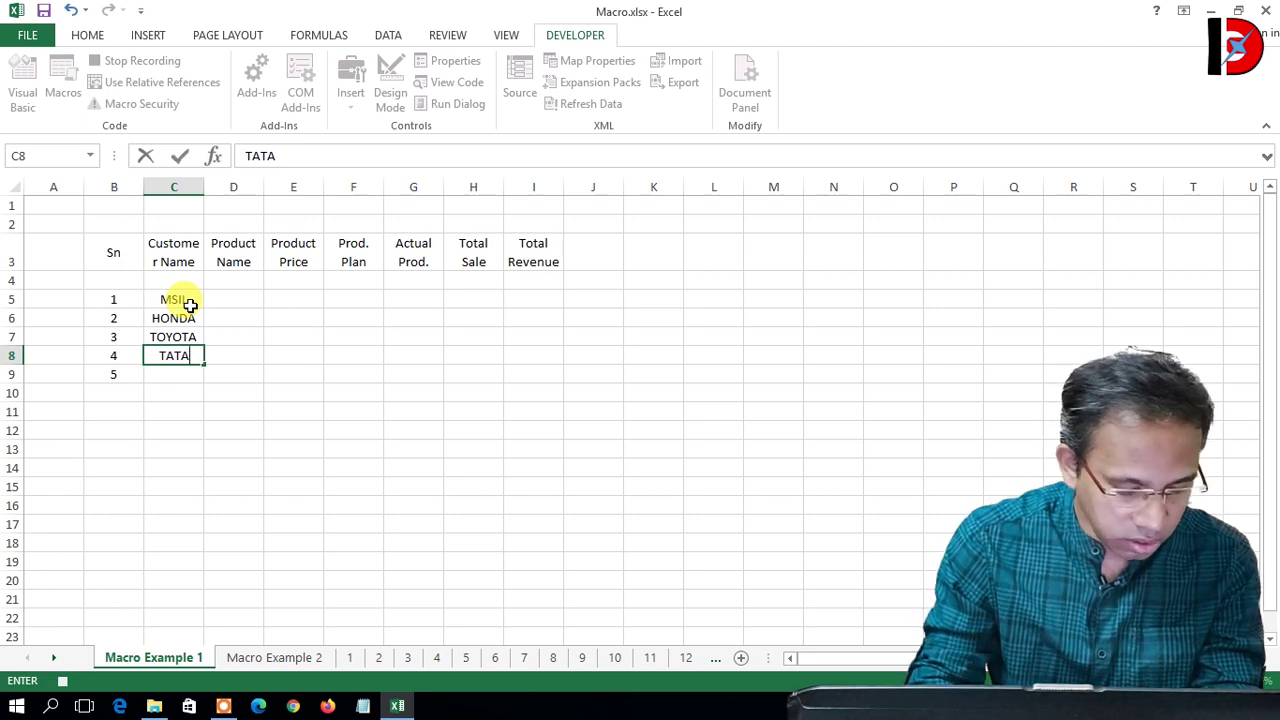
key(Return)
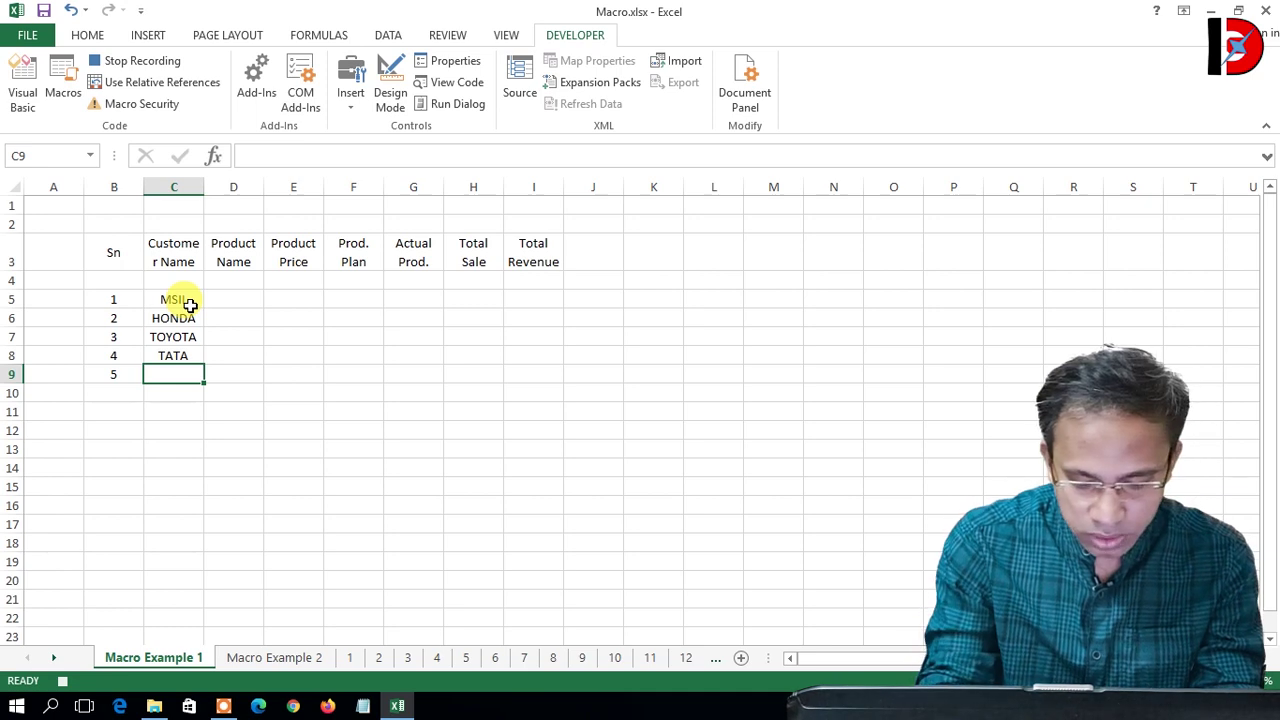
text(HYUNDAI)
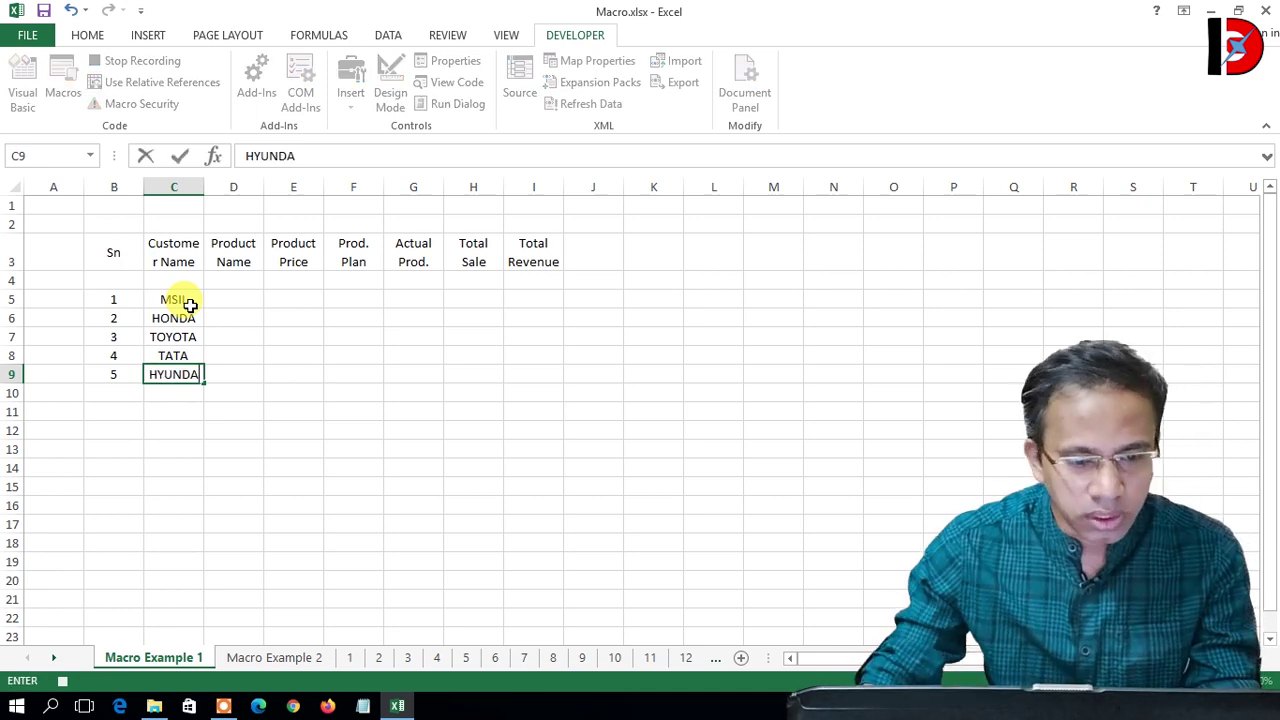
Step: Enter the product names Alto, AMAZE, GLANZA, NANO and i10 in cells D5 to D9
click(226, 296)
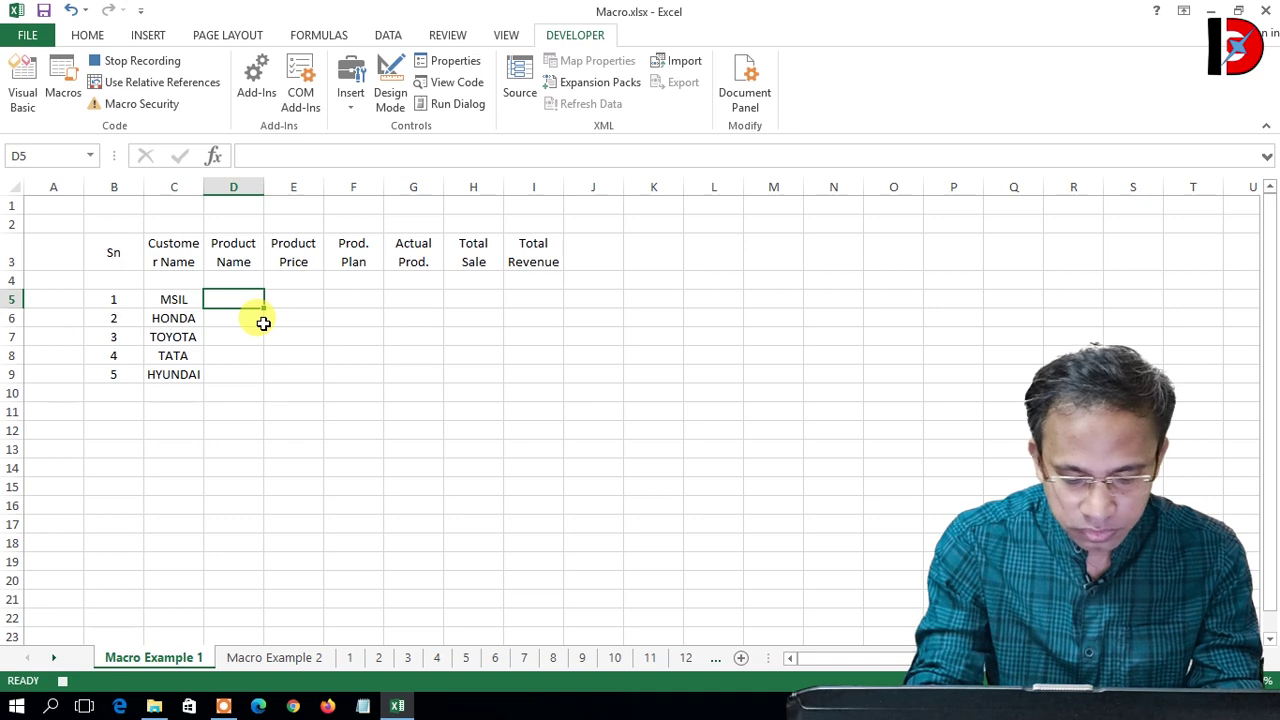
text(Alto)
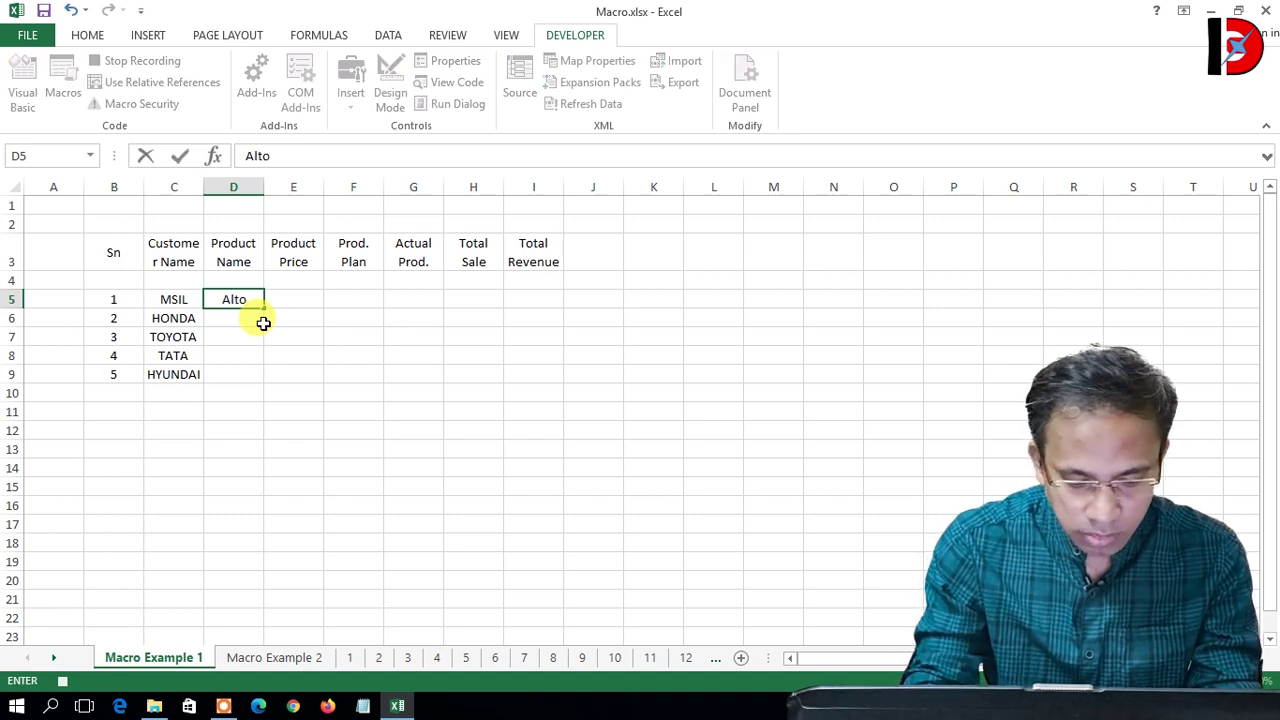
key(Return)
text(AMAZE)
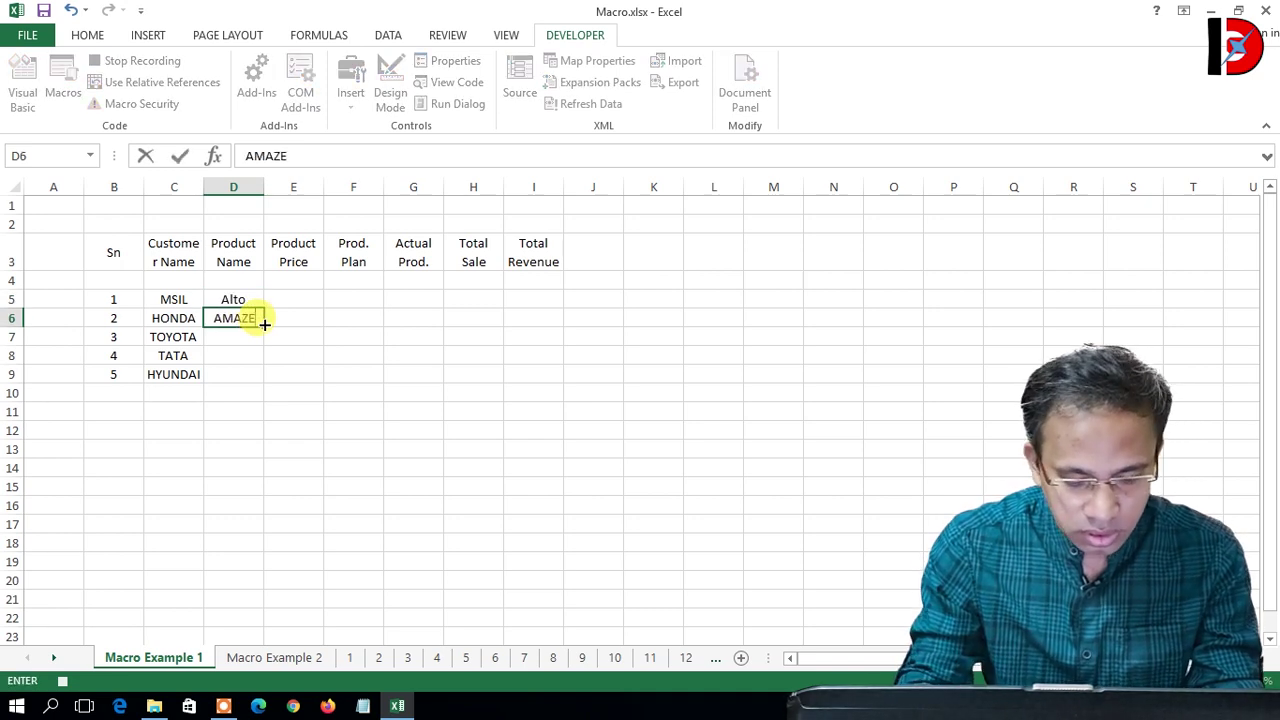
key(Return)
text(G)
key(BackSpace)
text(GLANZA)
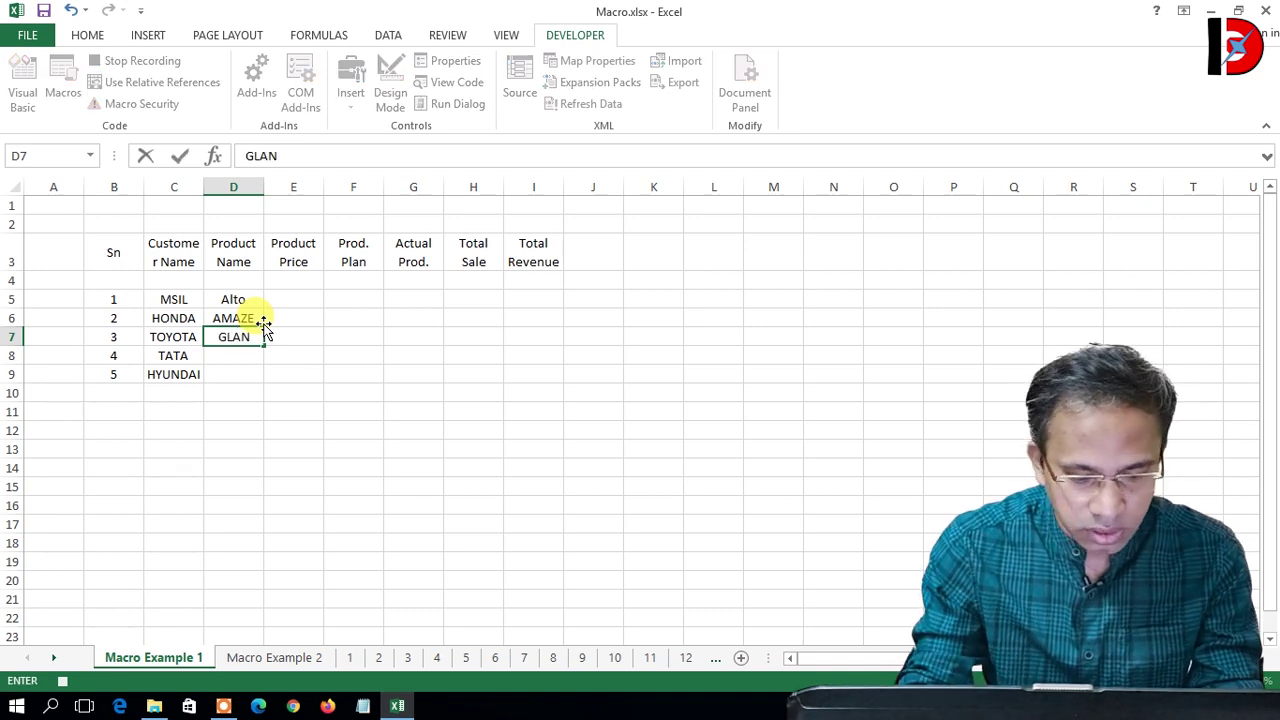
key(Return)
text(NANO)
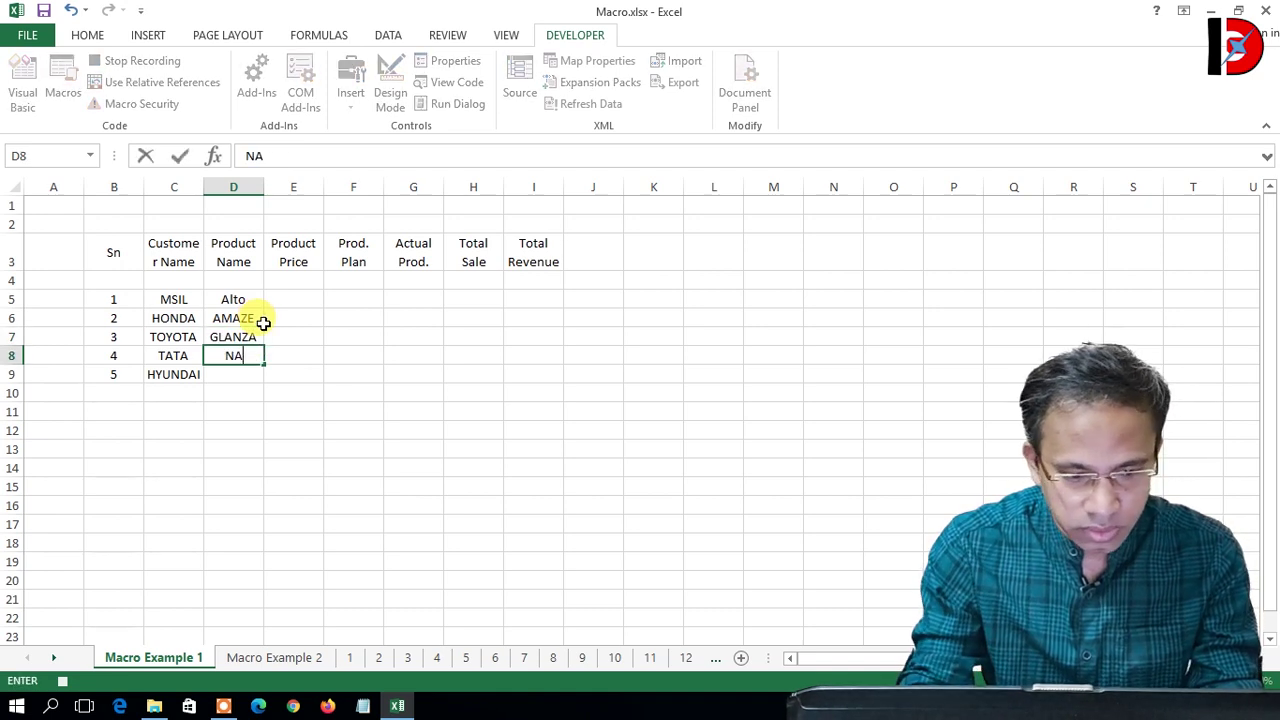
key(Return)
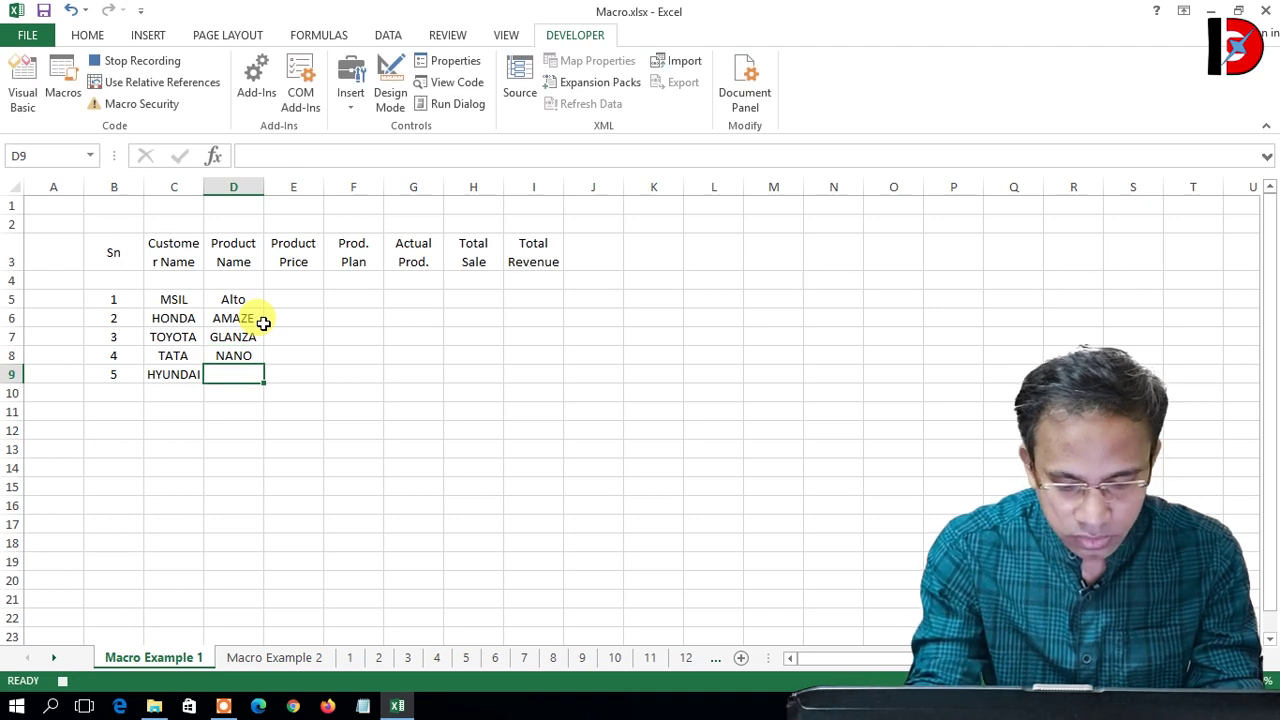
text(i10)
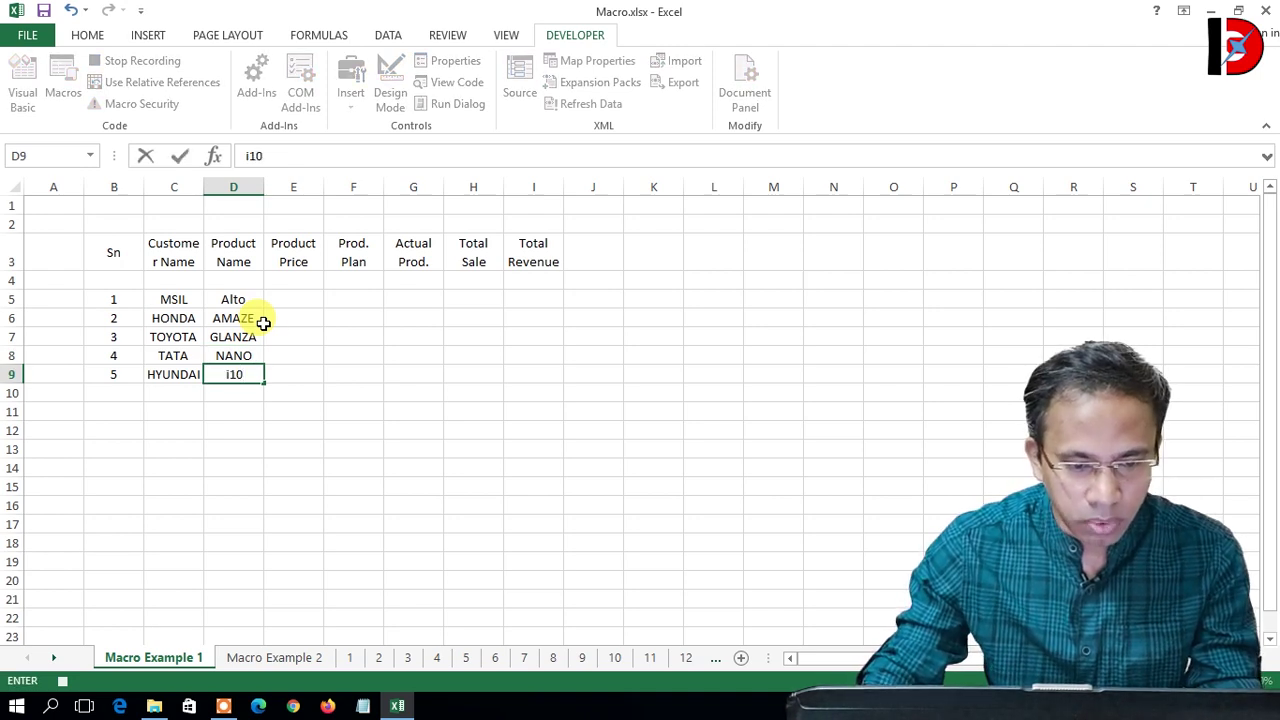
Step: Enter the product prices 4, 5, 6, 3 and 4.5 in cells E5 to E9
click(311, 298)
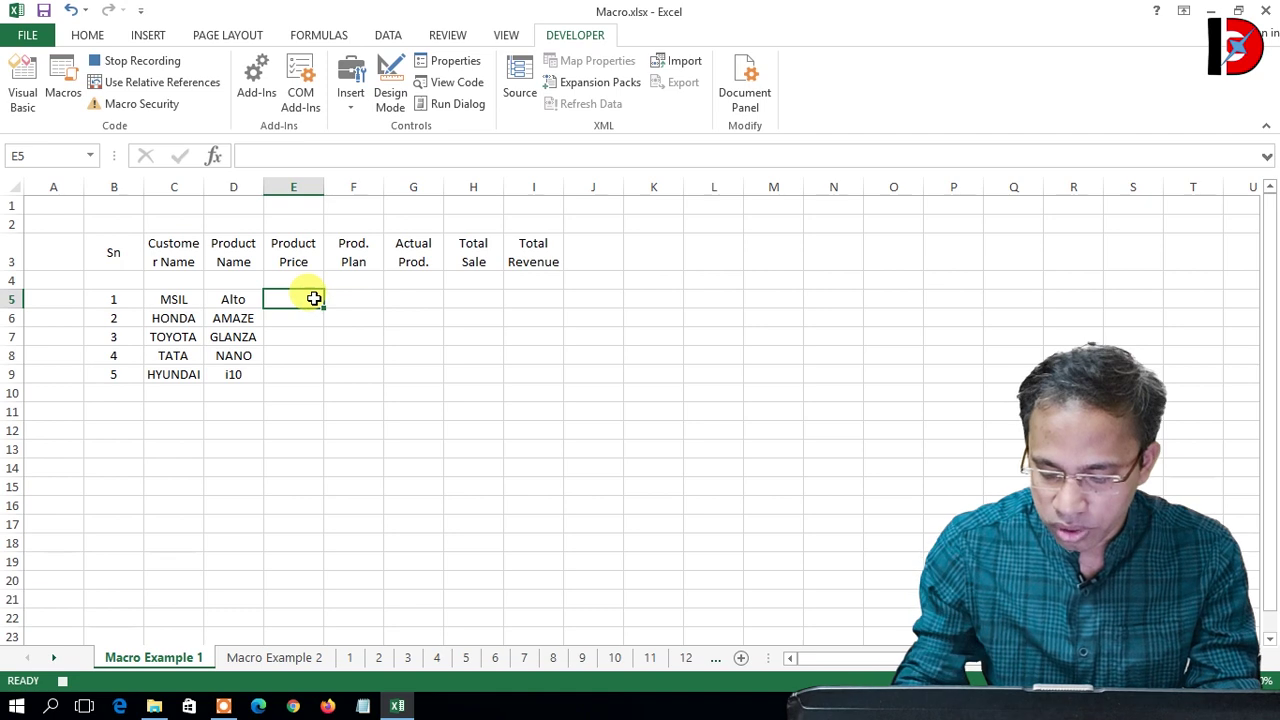
text(4)
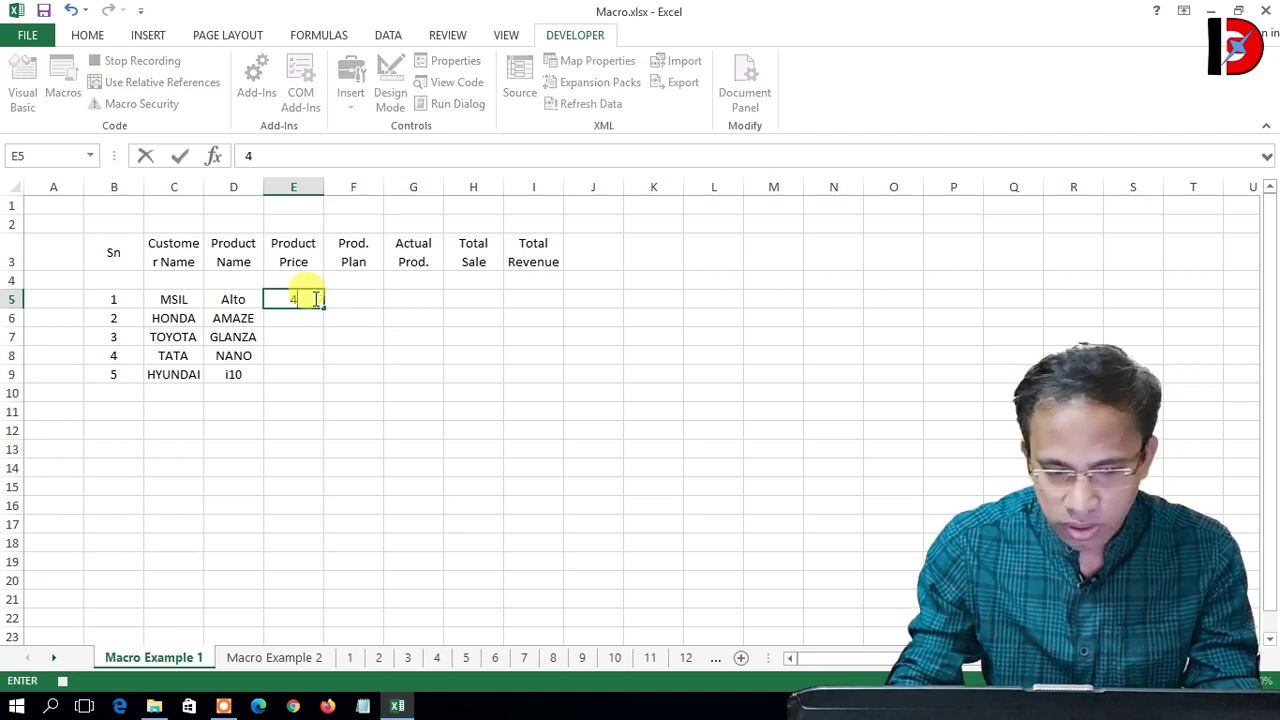
key(Return)
text(5)
key(Return)
text(6)
key(Return)
text(3)
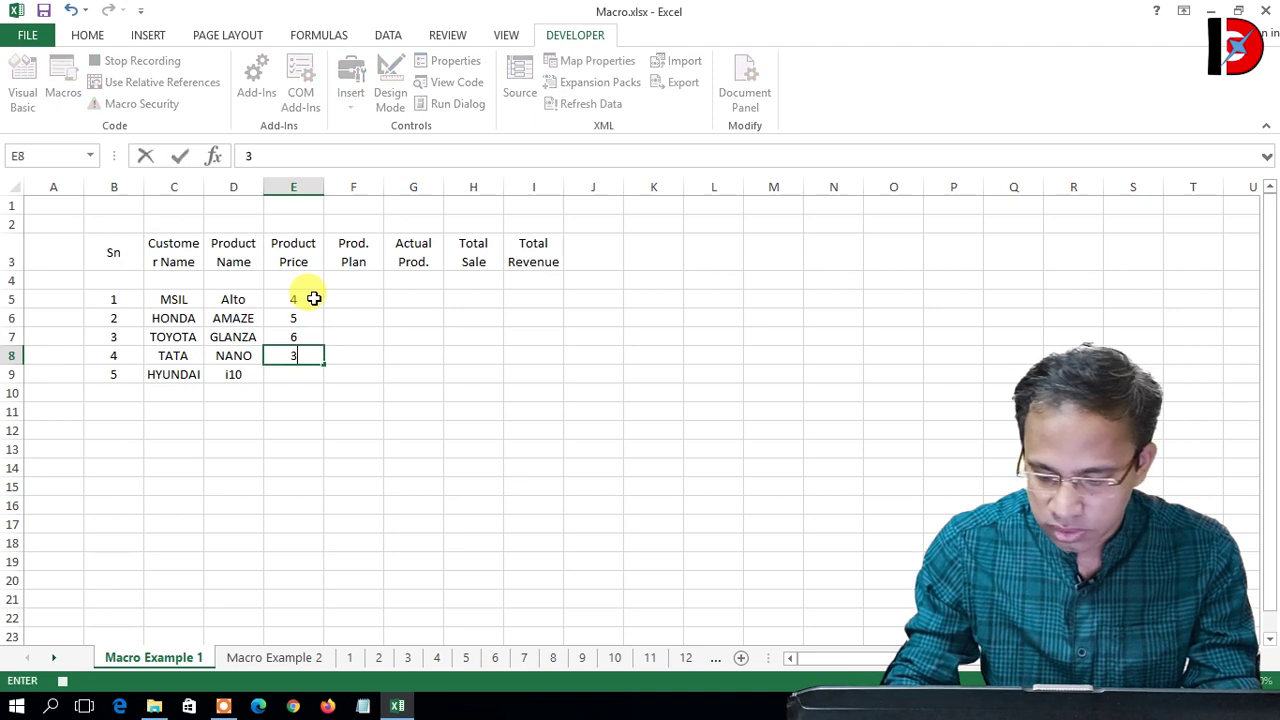
key(Return)
text(4.5)
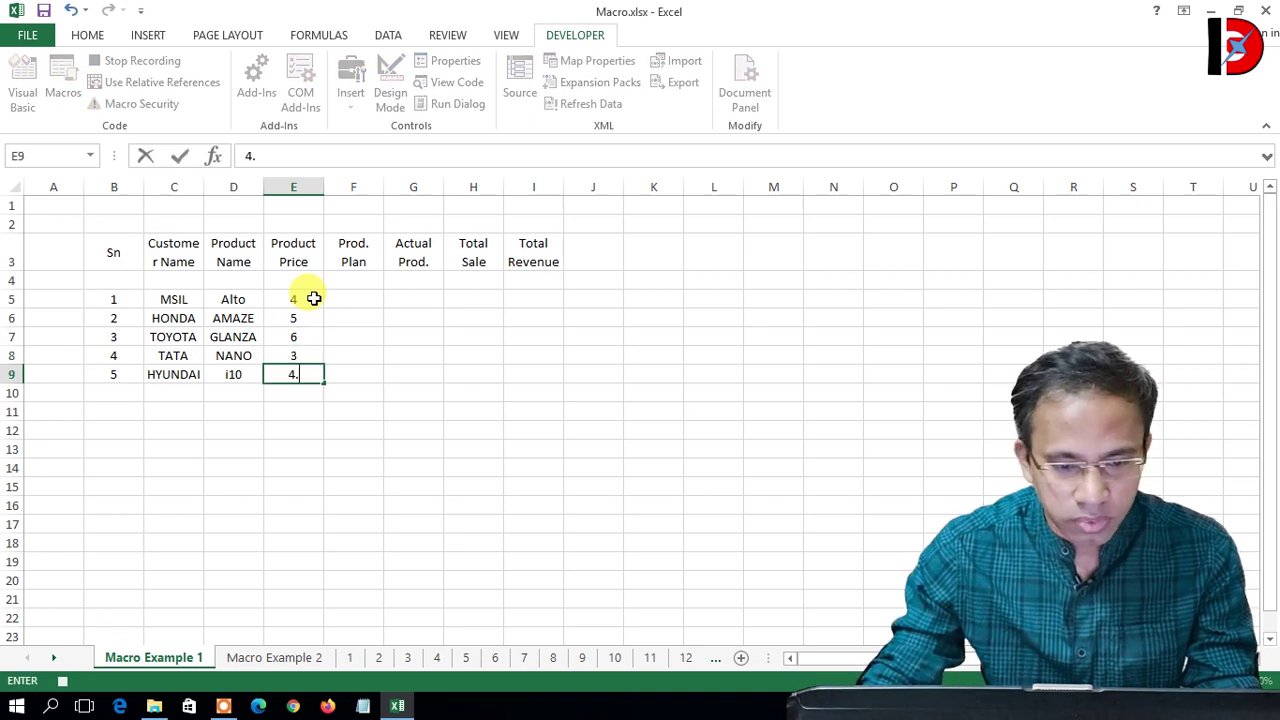
Step: Enter the production plan values 1, 0.5, 0.35, 0.5 and 0.4 in cells F5 to F9
click(363, 297)
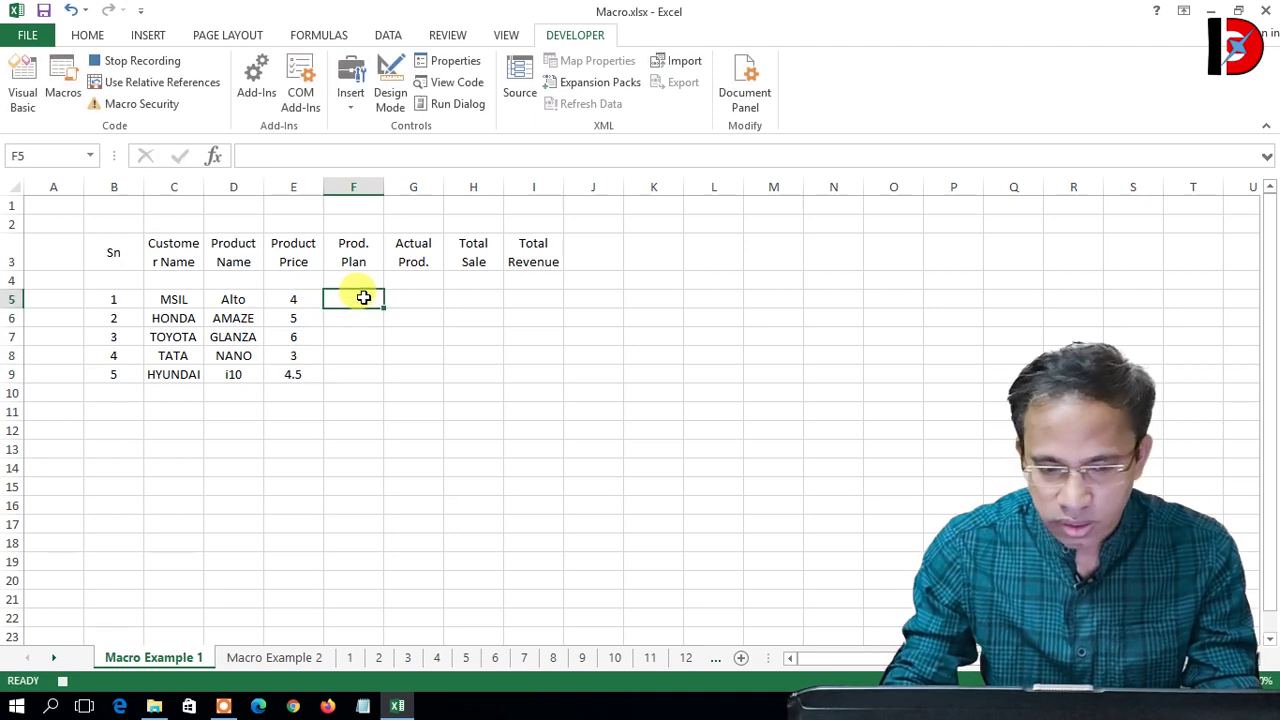
text(1)
key(Return)
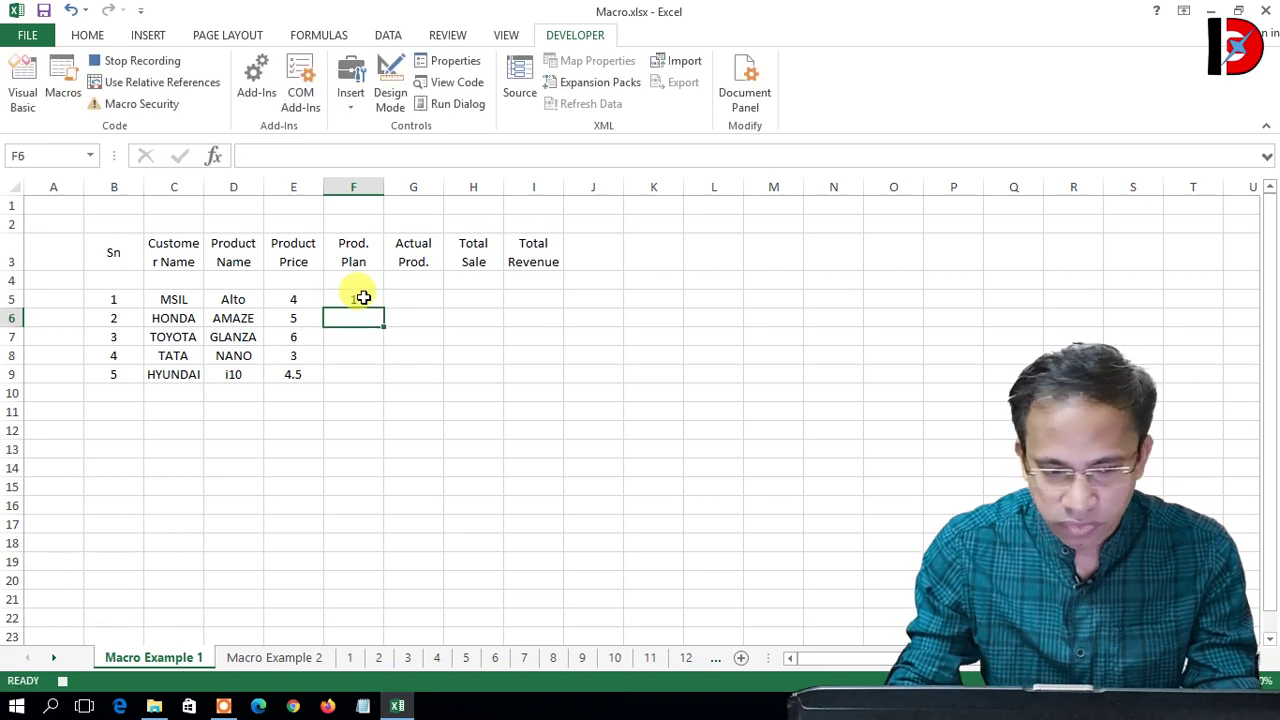
text(.5)
key(Return)
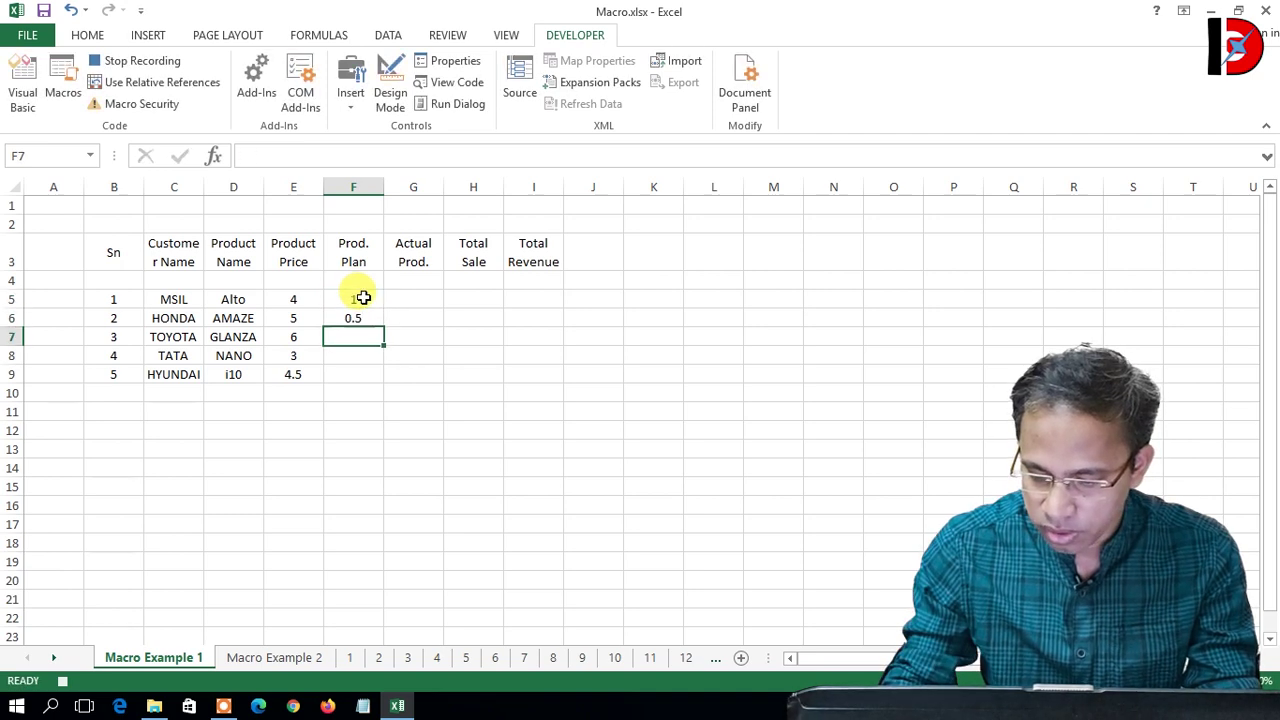
text(.35)
key(Return)
text(.5)
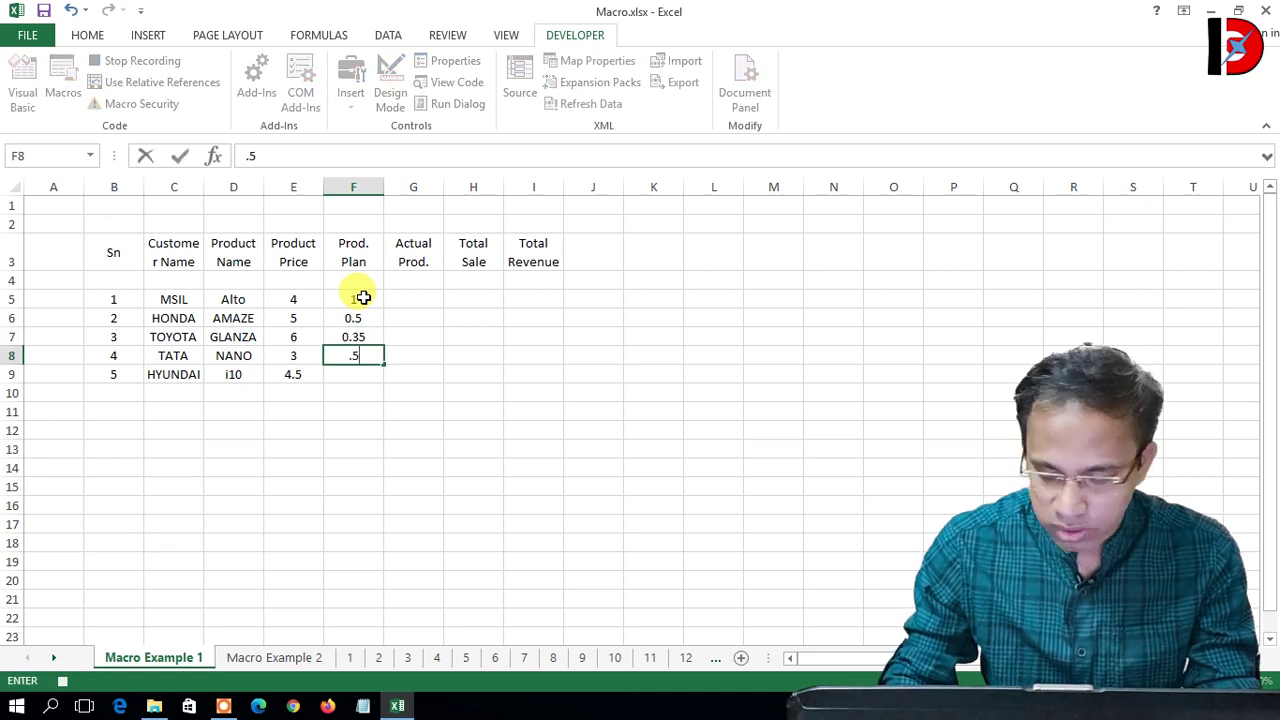
key(Return)
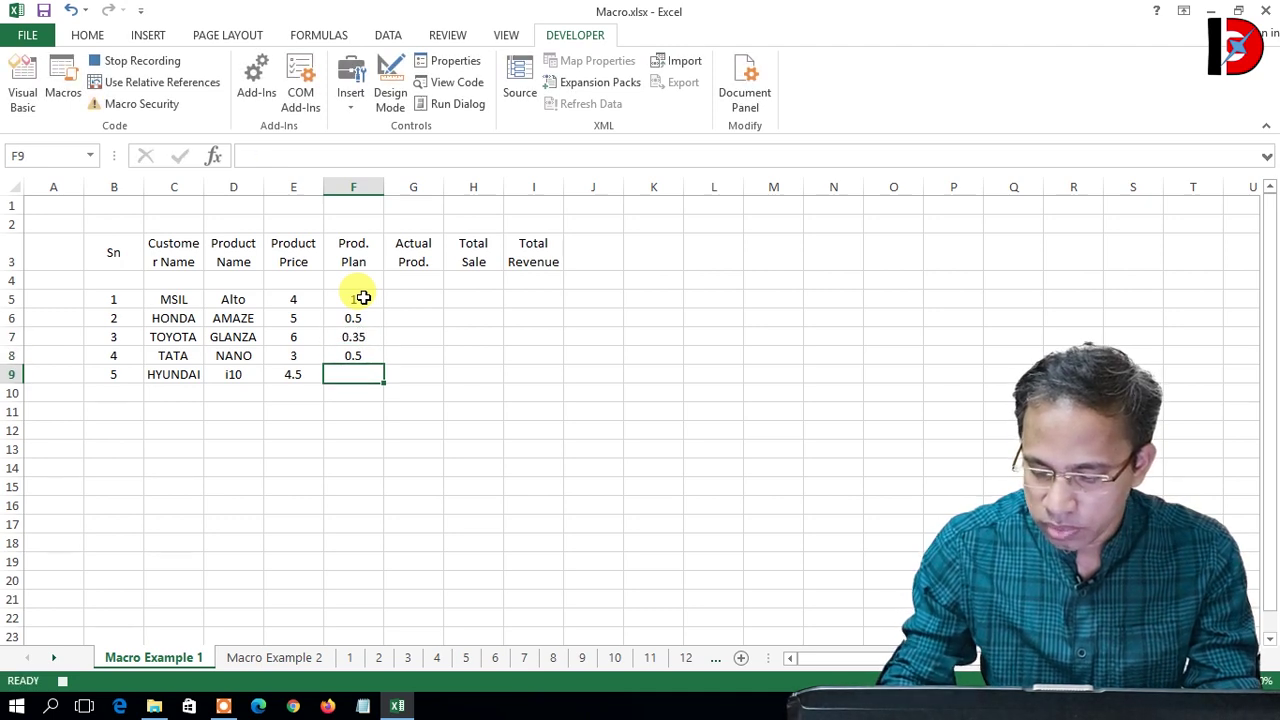
text(.4)
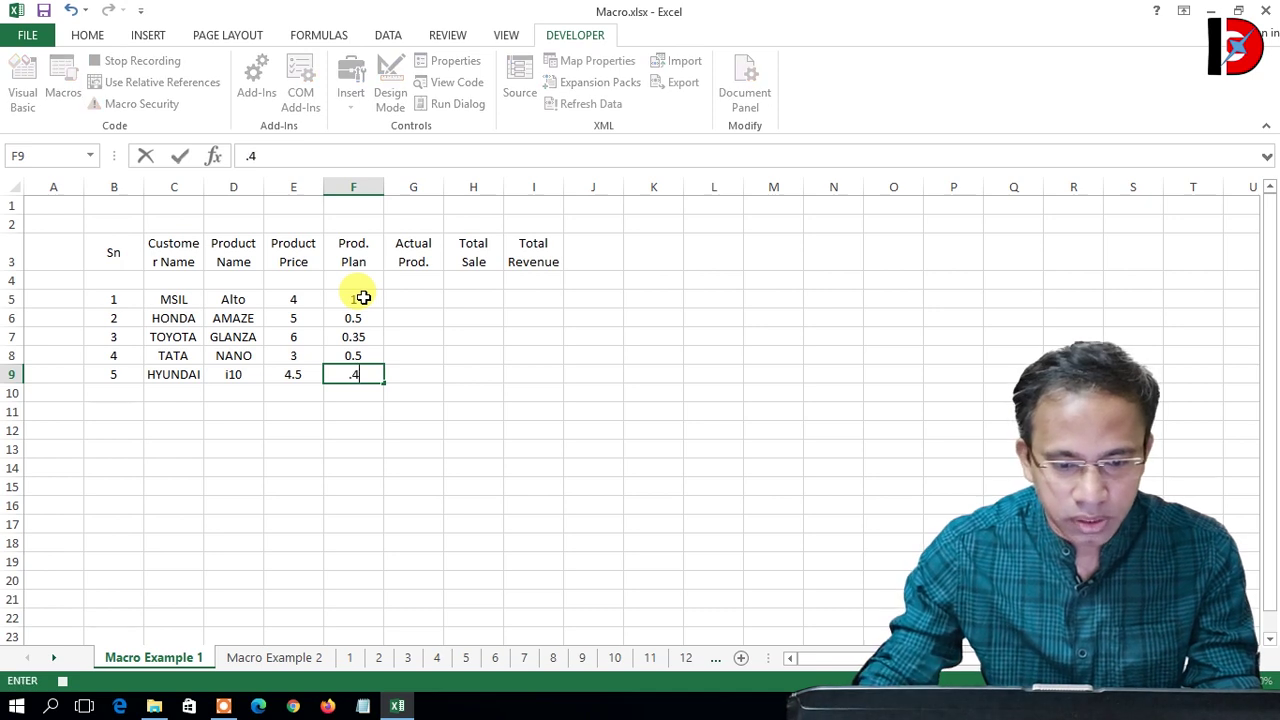
Step: Enter the actual production values 0.9, 0.6, 0.35, 0.5 and 0.5 in cells G5 to G9
click(436, 300)
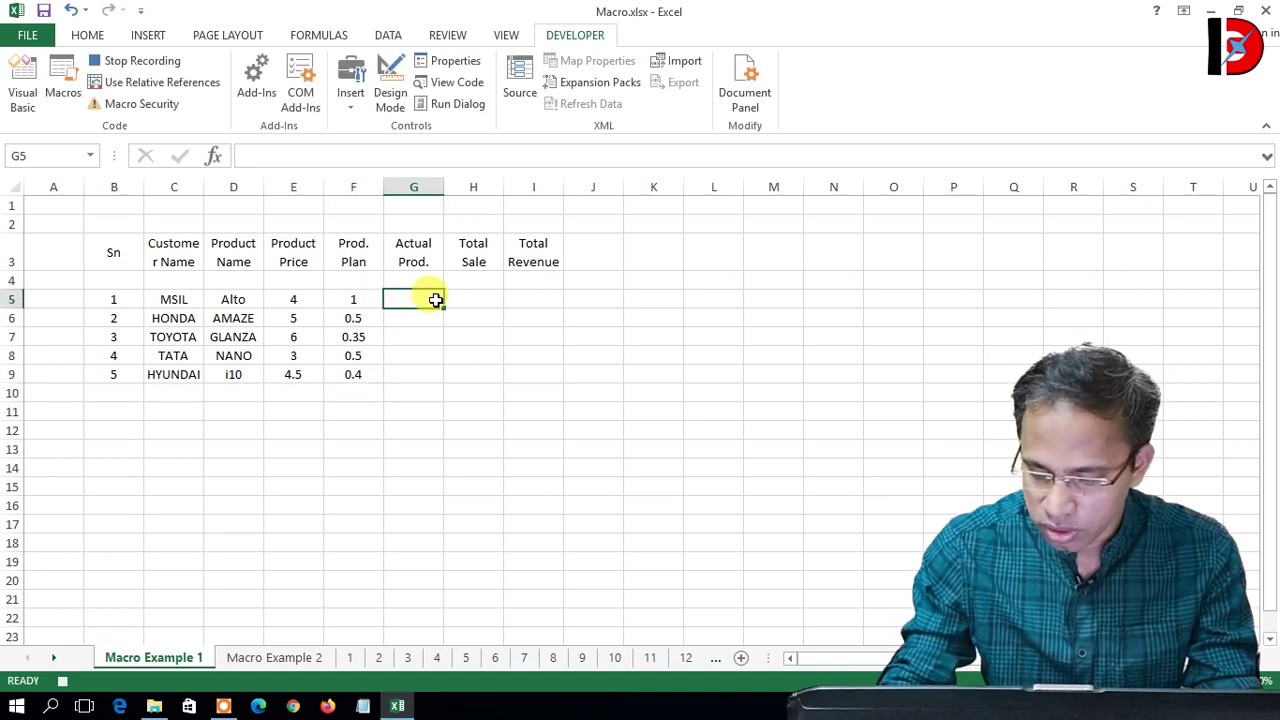
text(.9)
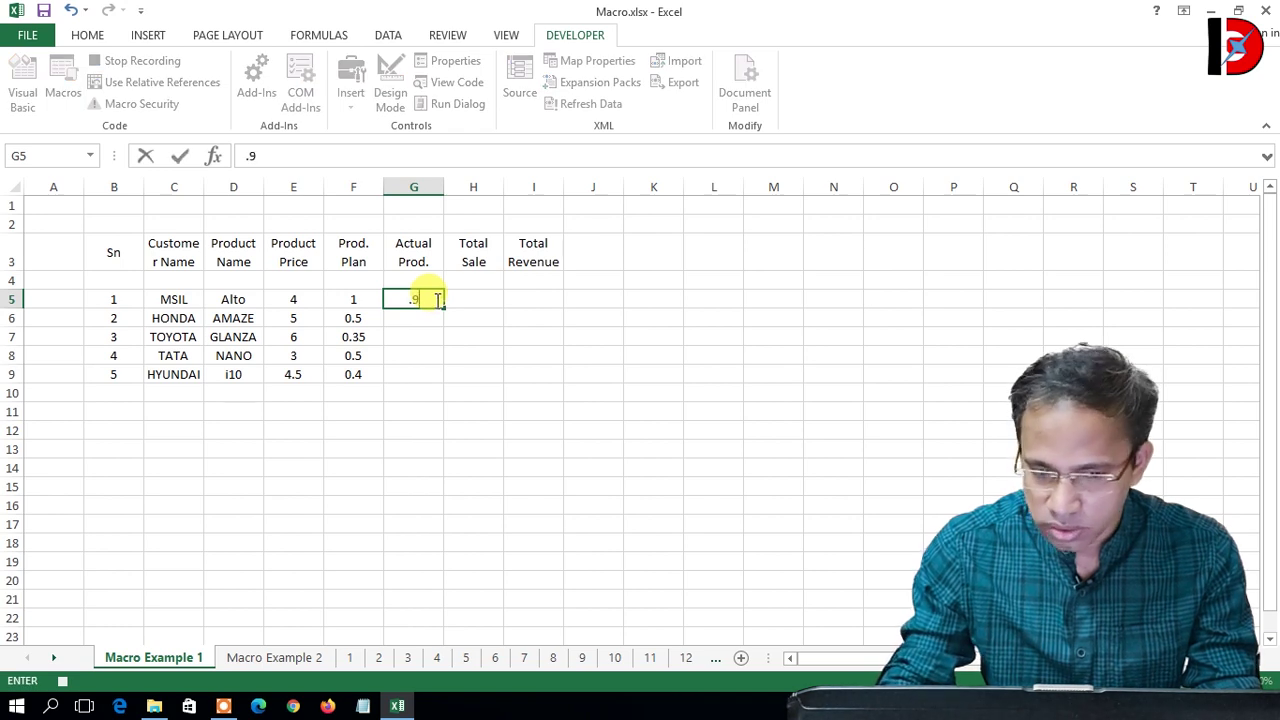
key(Return)
text(.6)
key(Return)
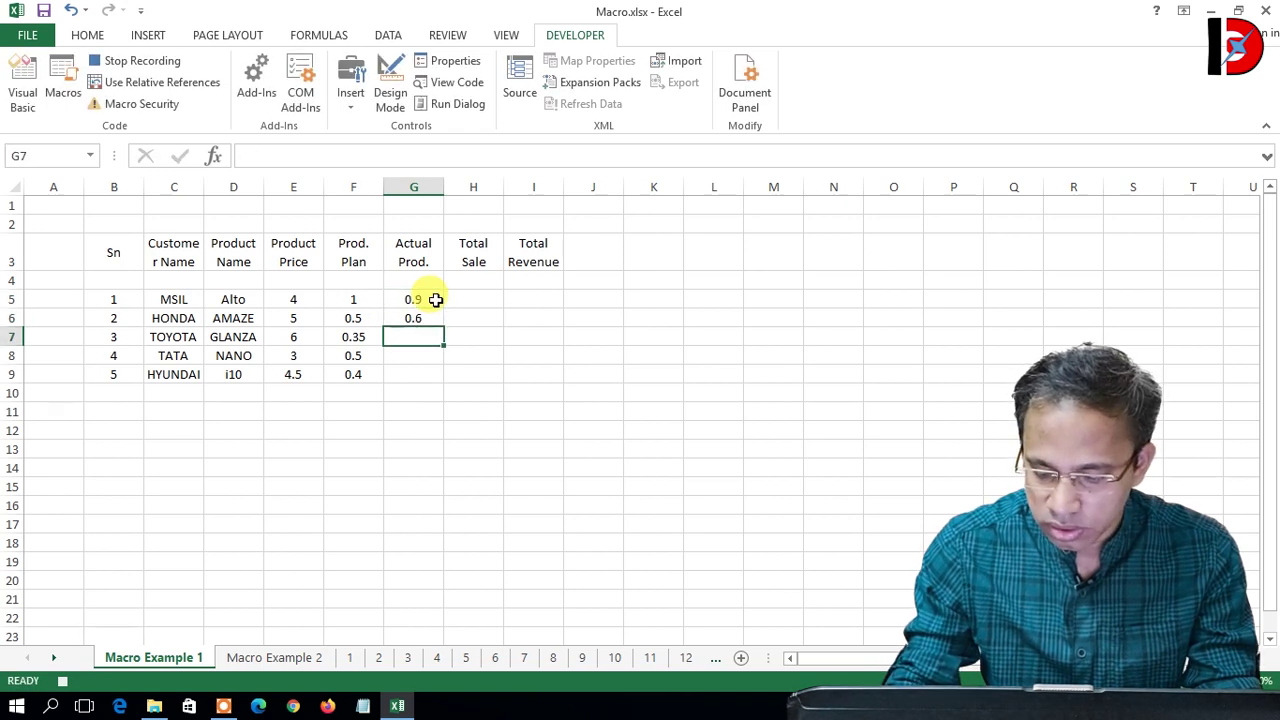
text(.35)
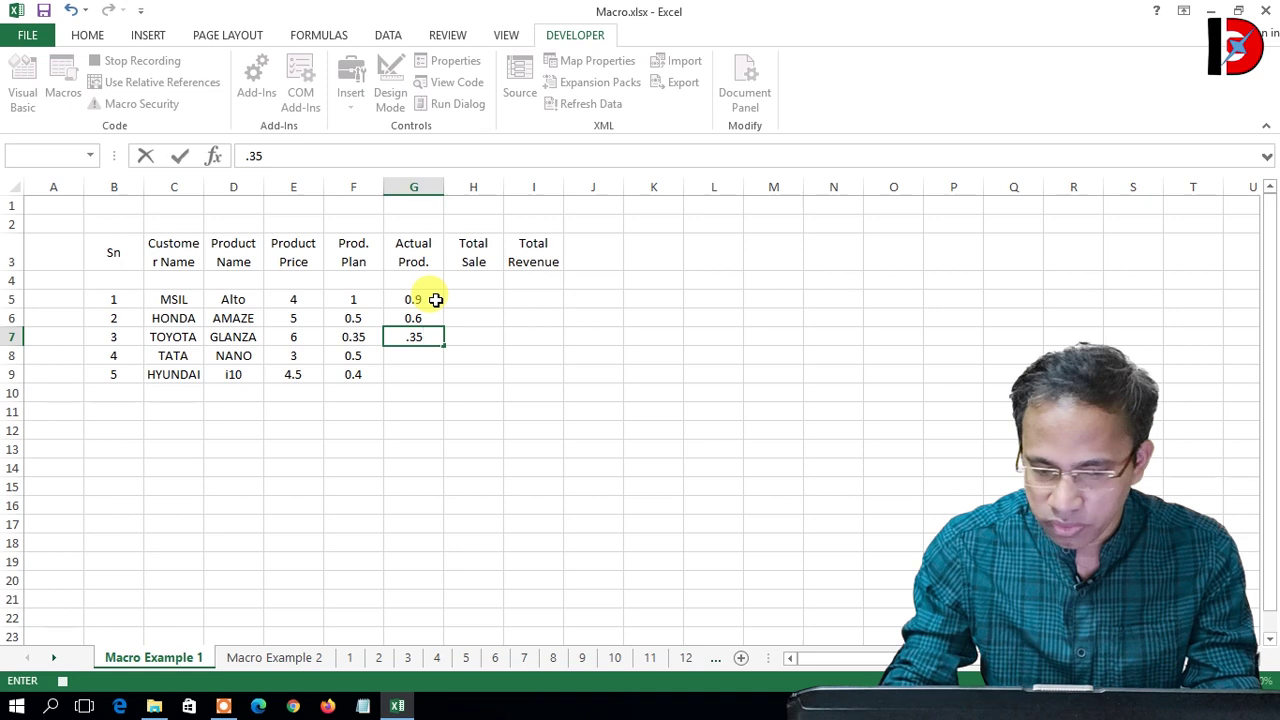
key(Return)
text(.5)
key(Return)
text(.5)
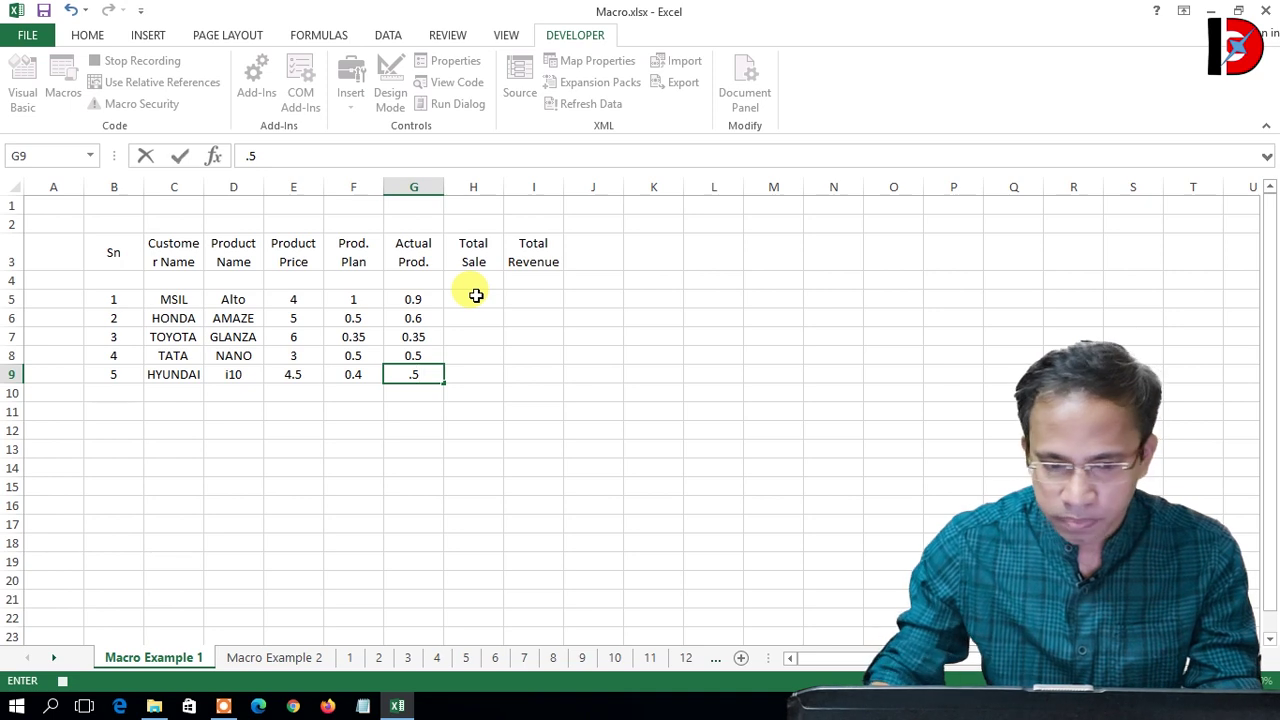
Step: Enter the total sale values 0.8, 0.7, 0.5, 0.3 and 0.4 in cells H5 to H9
click(476, 297)
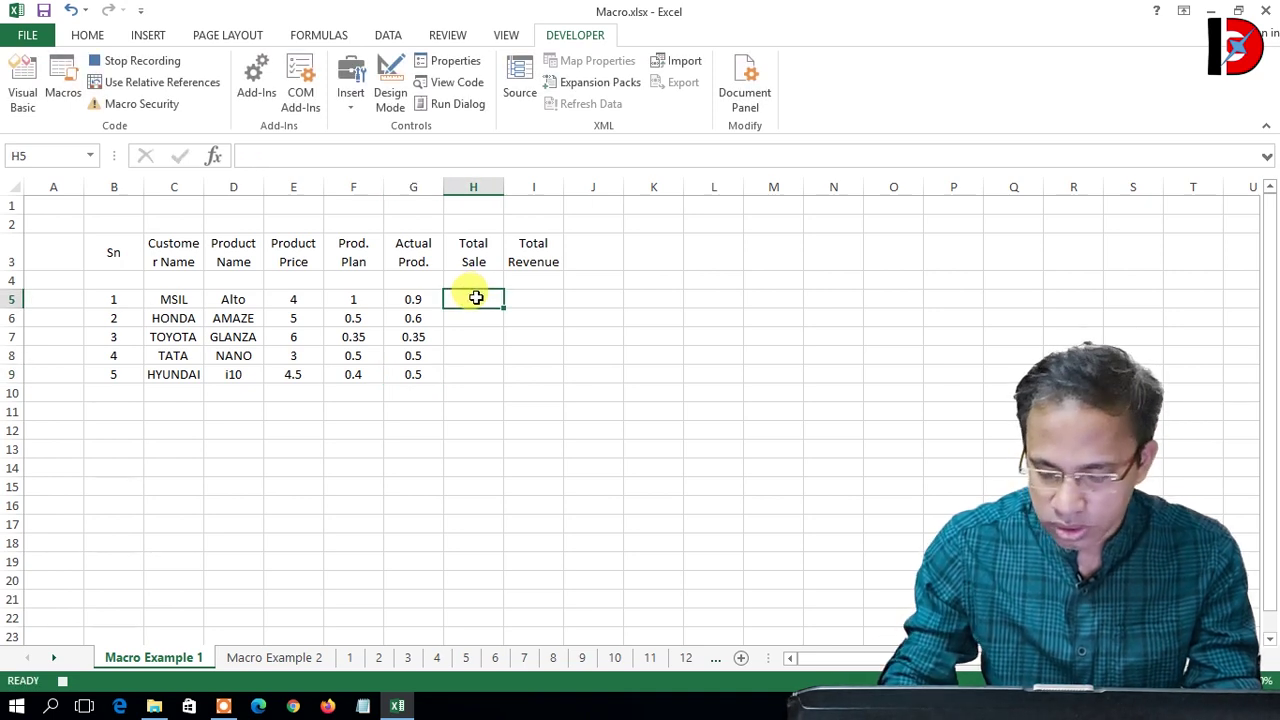
text(.8)
key(Return)
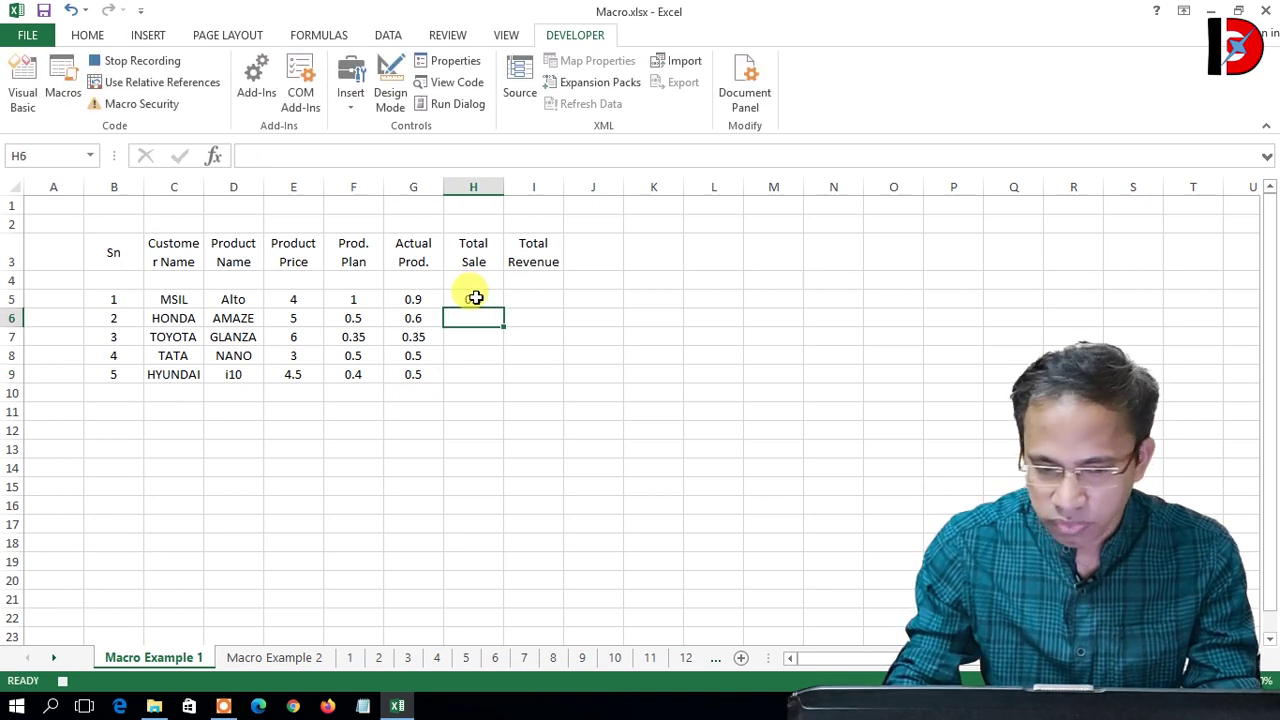
text(.7)
key(Return)
text(.5)
key(Return)
text(.3)
key(Return)
text(.4)
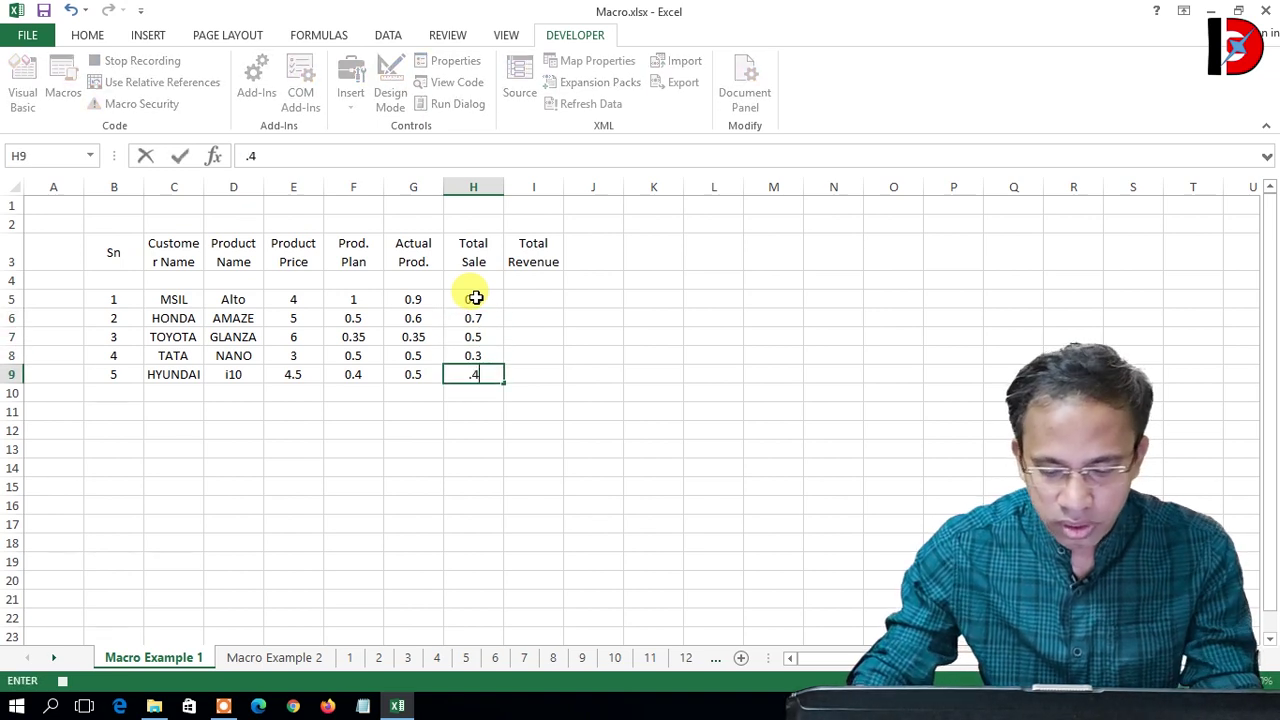
click(530, 300)
text(=)
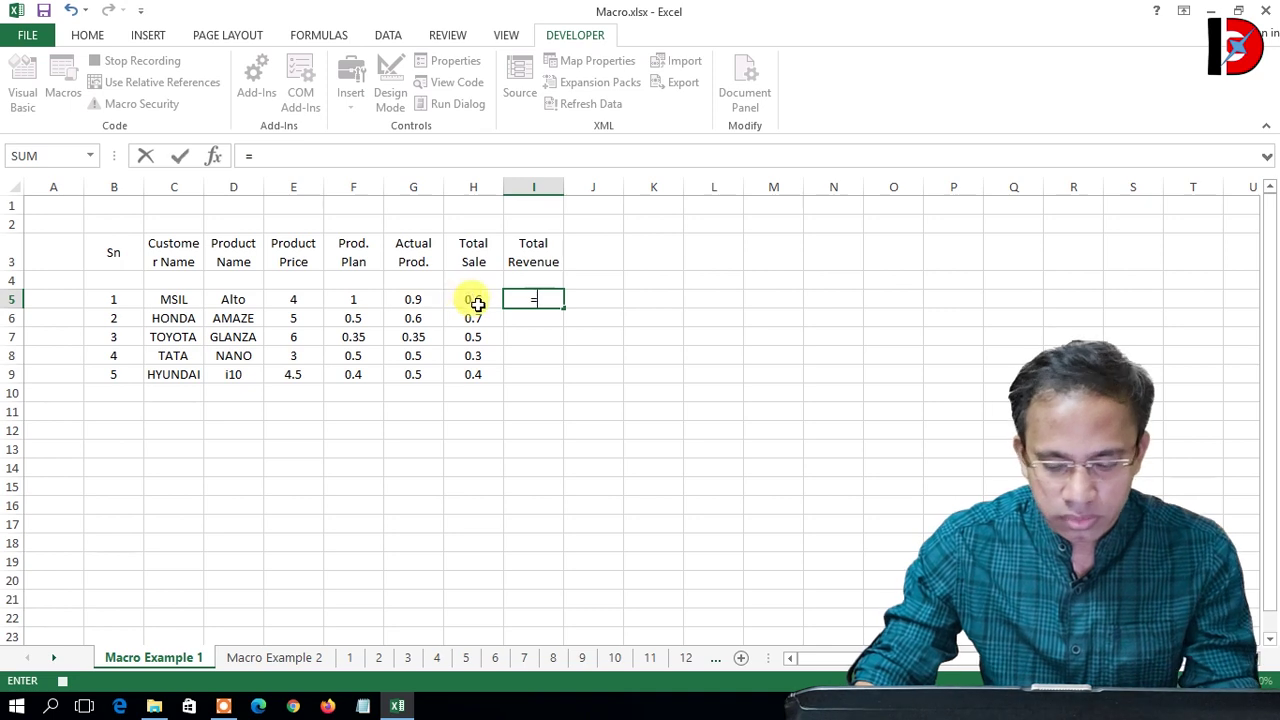
key(Escape)
click(546, 334)
Step: Calculate total revenue in I5 with =H5*E5 and fill the formula down to I9
click(535, 300)
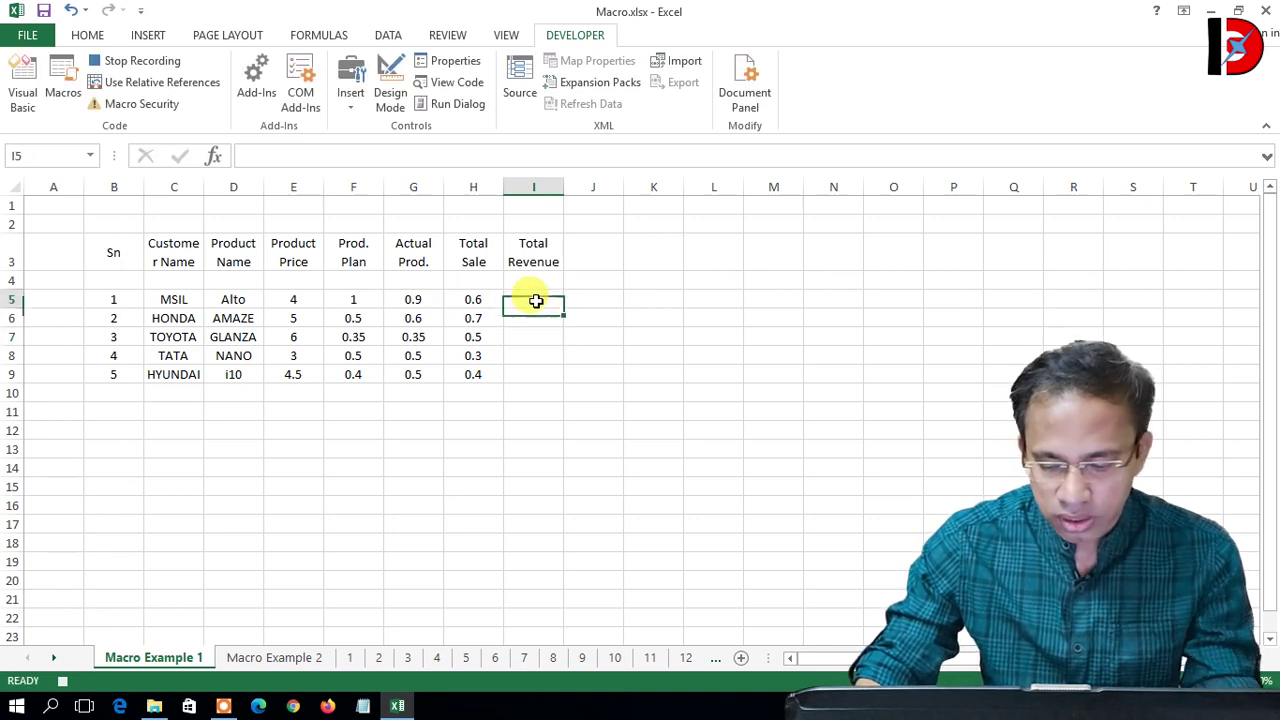
text(=)
click(473, 300)
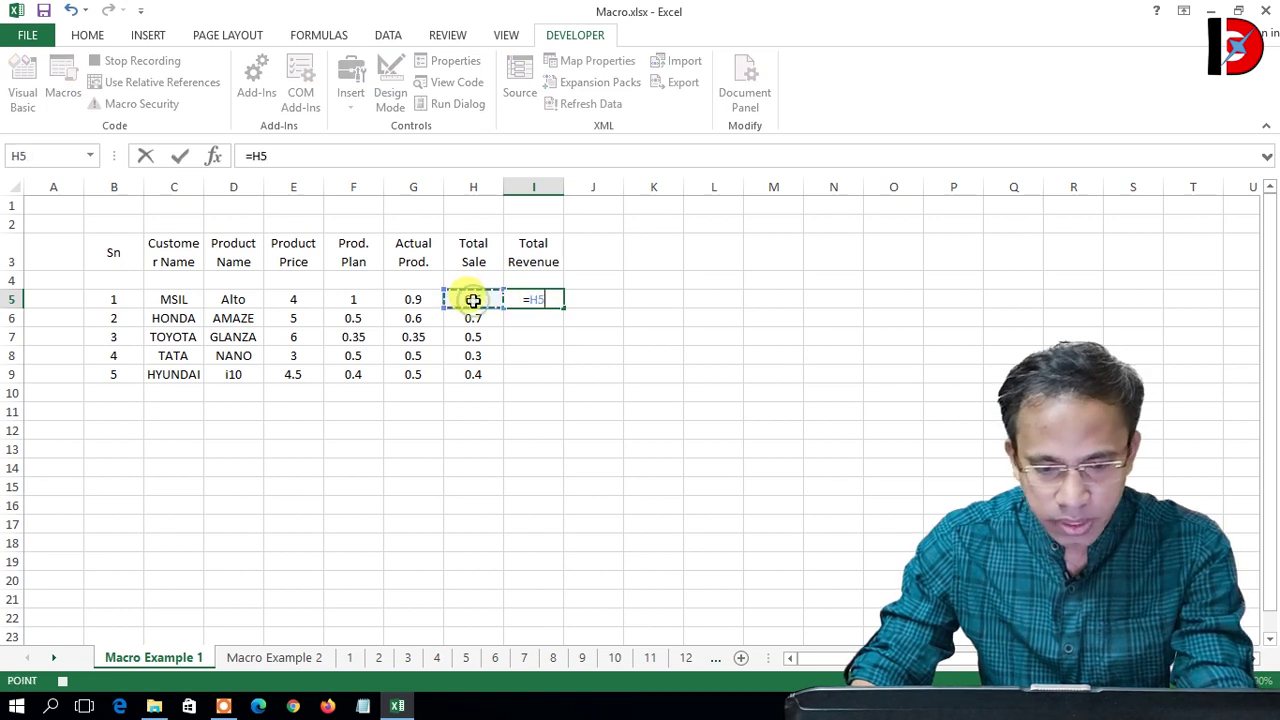
text(*)
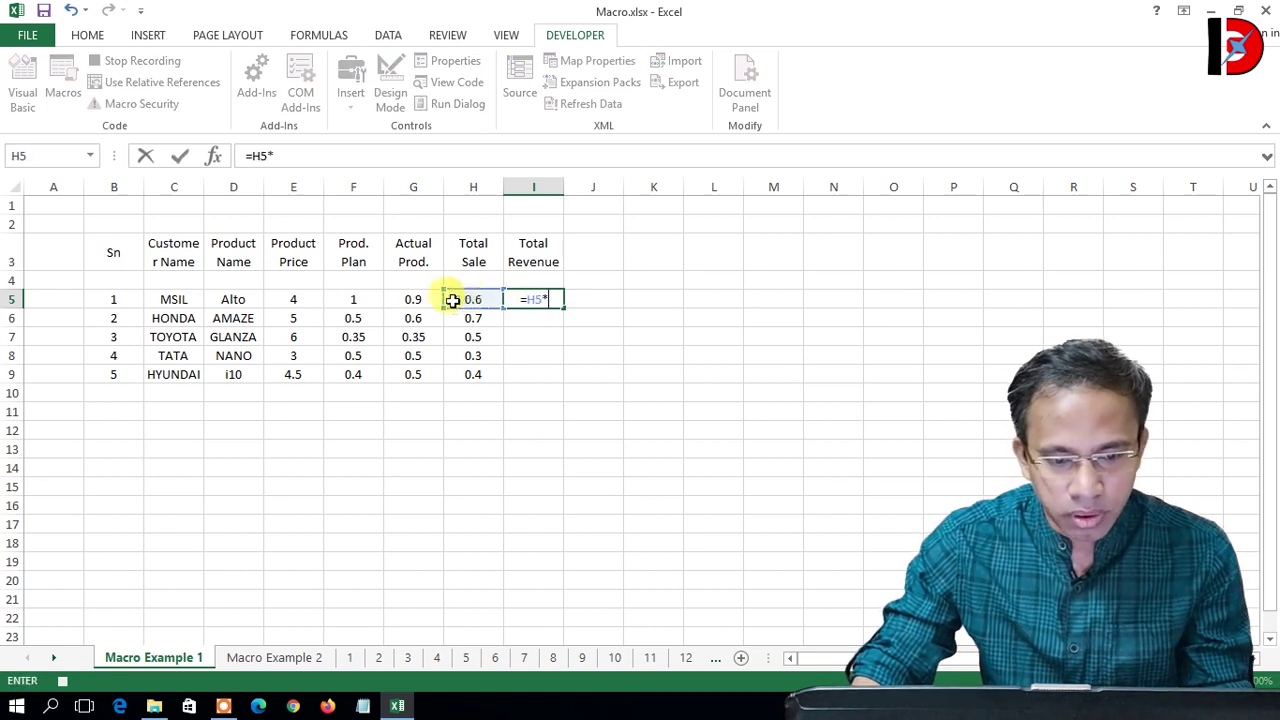
click(295, 300)
key(Return)
click(535, 300)
drag(558, 308, 554, 378)
Step: Shrink rows 4 and 10 into narrow spacer rows and widen columns C and I to fit their headers
drag(106, 393, 350, 392)
drag(11, 290, 11, 271)
drag(193, 197, 215, 188)
drag(572, 187, 582, 187)
drag(20, 394, 17, 368)
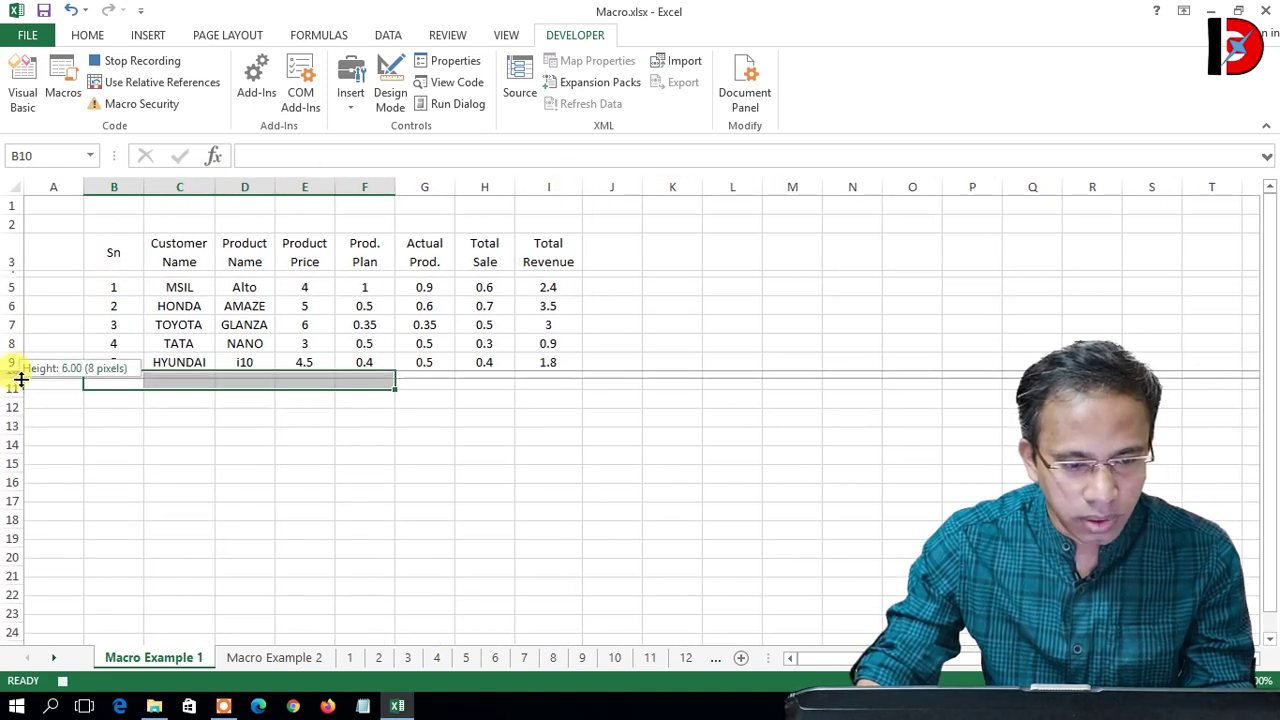
Step: Fill cells B11 to I11 with yellow and put thick box borders around B11:I11 and F11:I11
click(112, 424)
drag(108, 393, 549, 386)
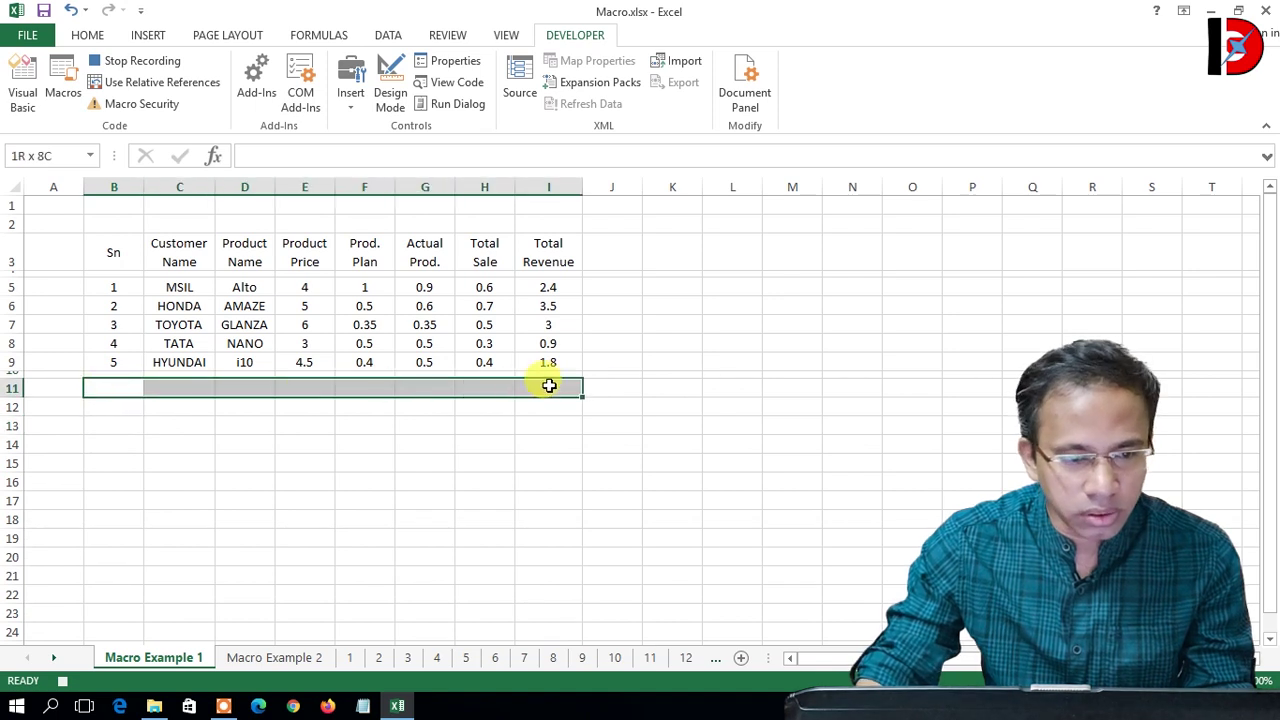
click(87, 35)
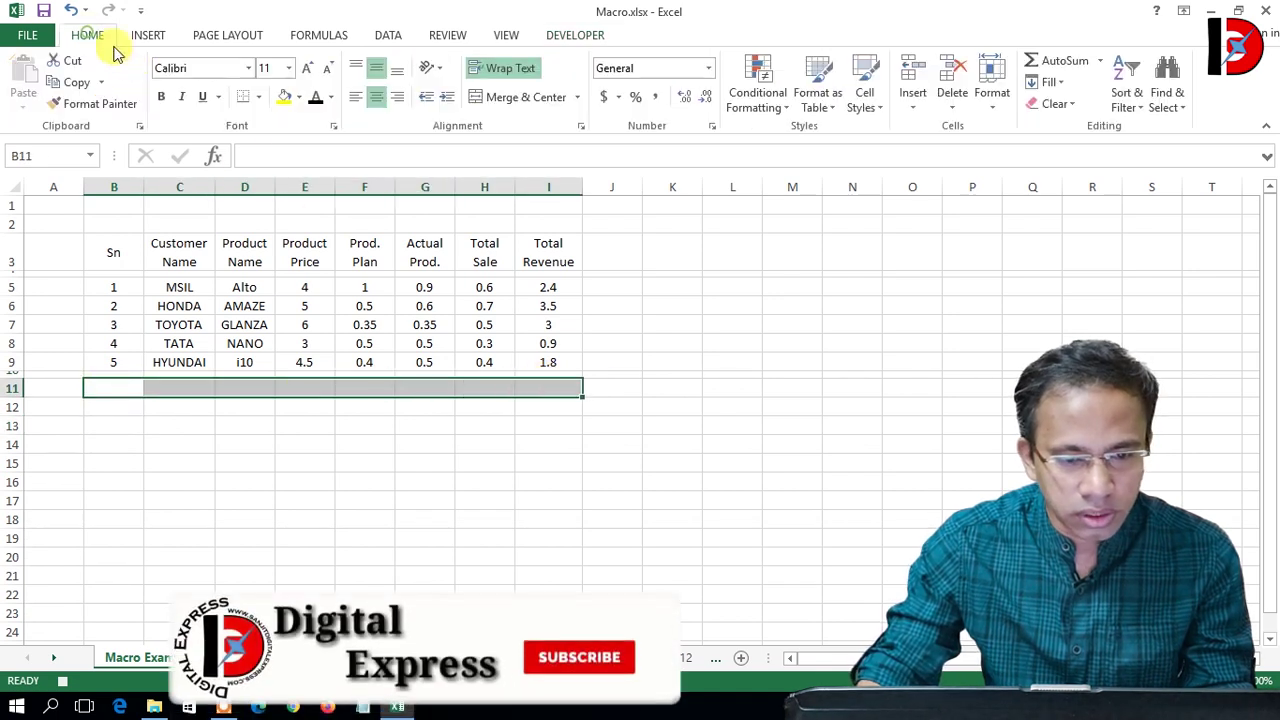
click(285, 96)
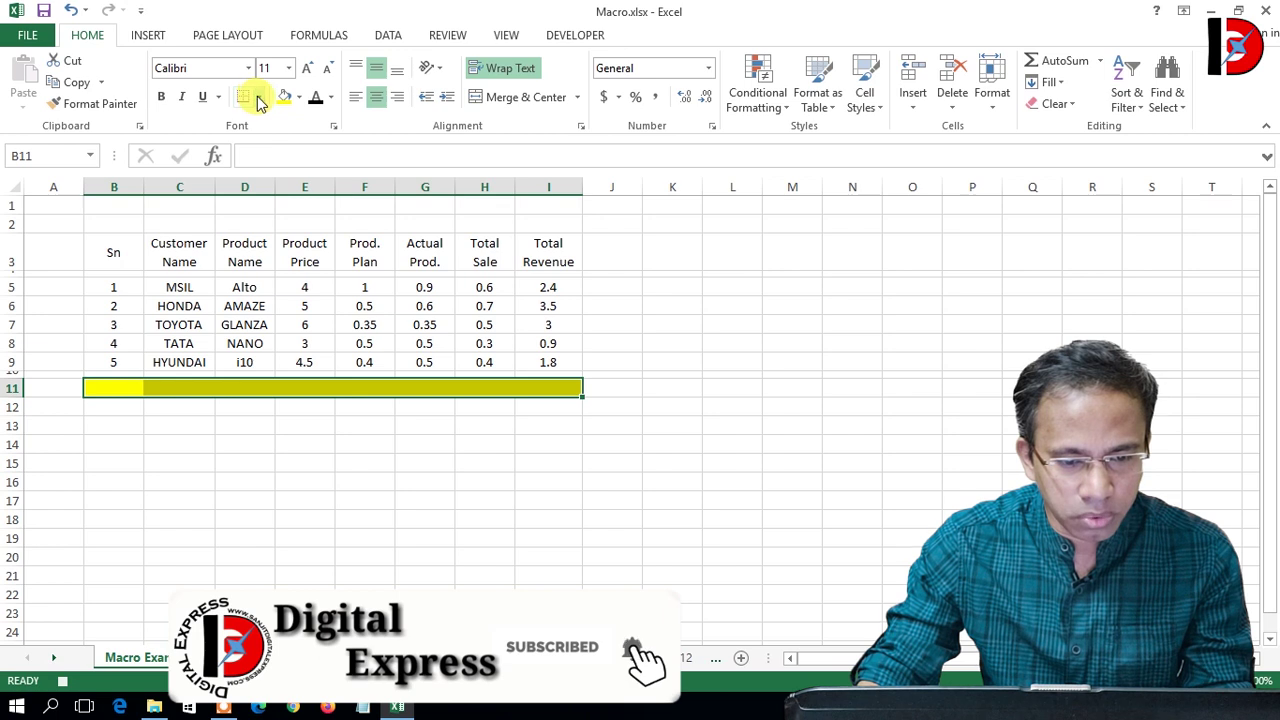
click(257, 97)
click(263, 301)
drag(340, 388, 549, 390)
Step: Fill the header cells B3 to I3 with blue and narrow the Sn column
drag(120, 248, 548, 252)
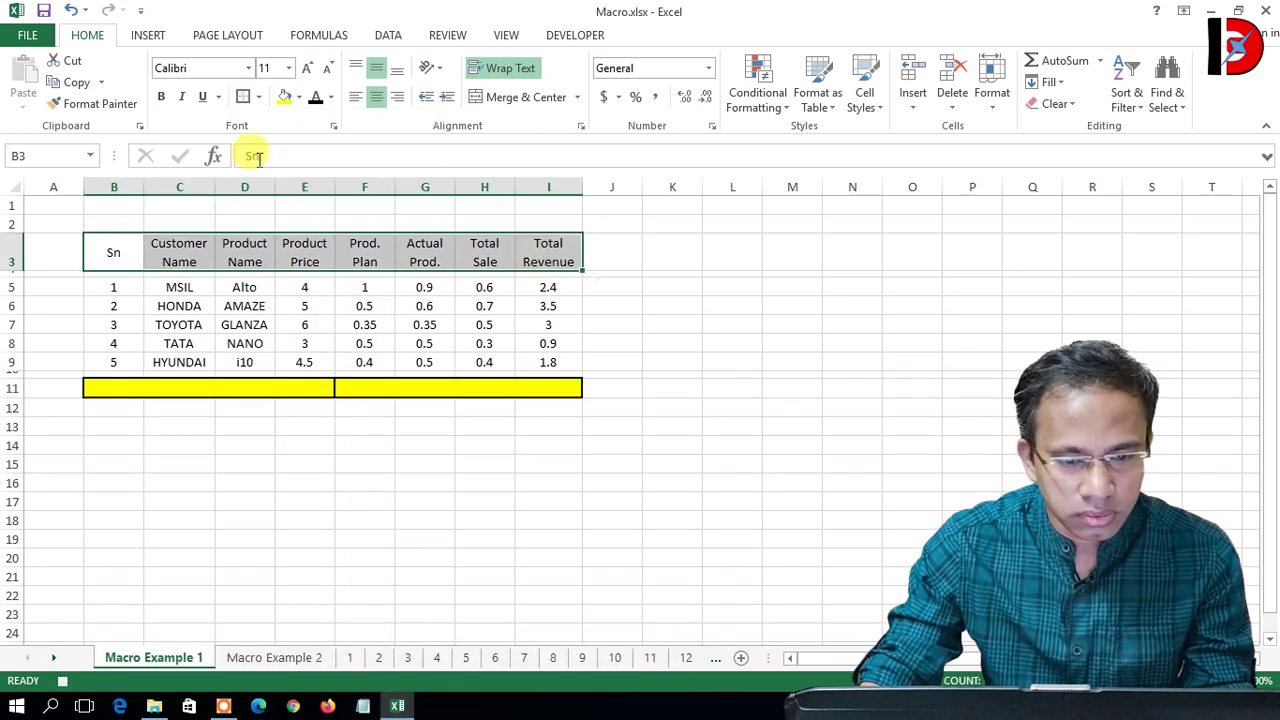
click(298, 97)
click(335, 187)
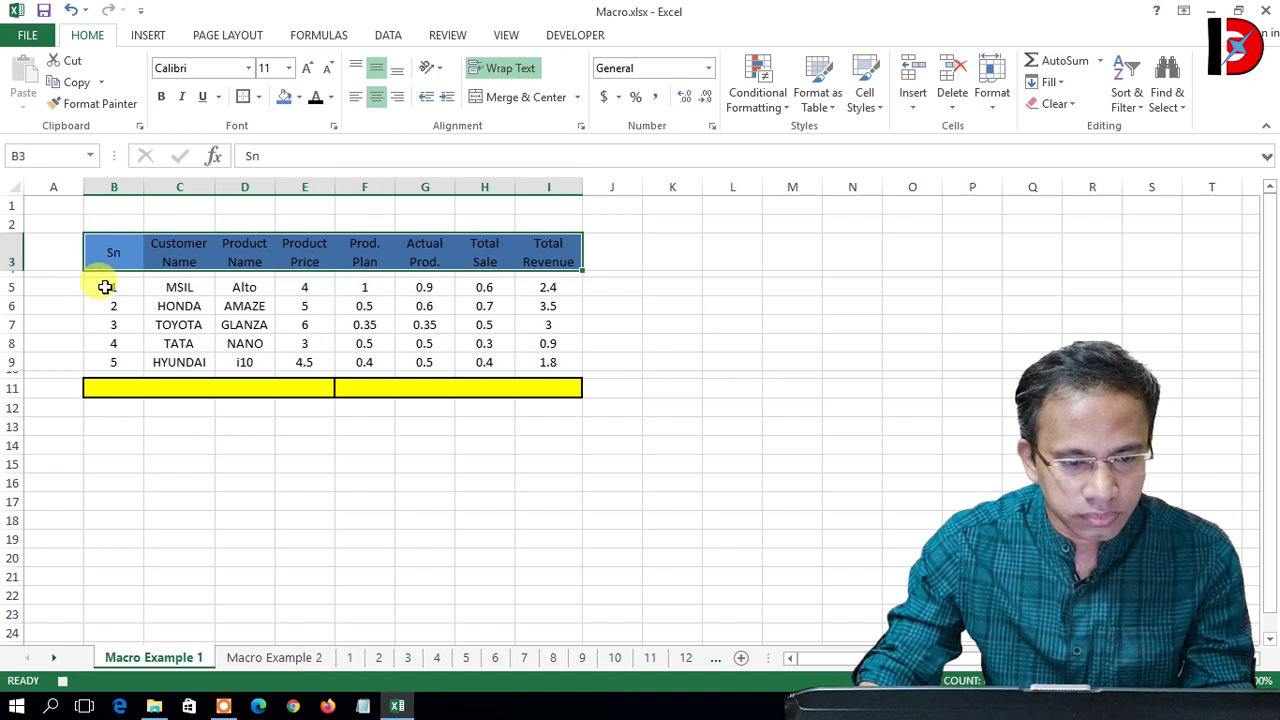
drag(145, 188, 117, 190)
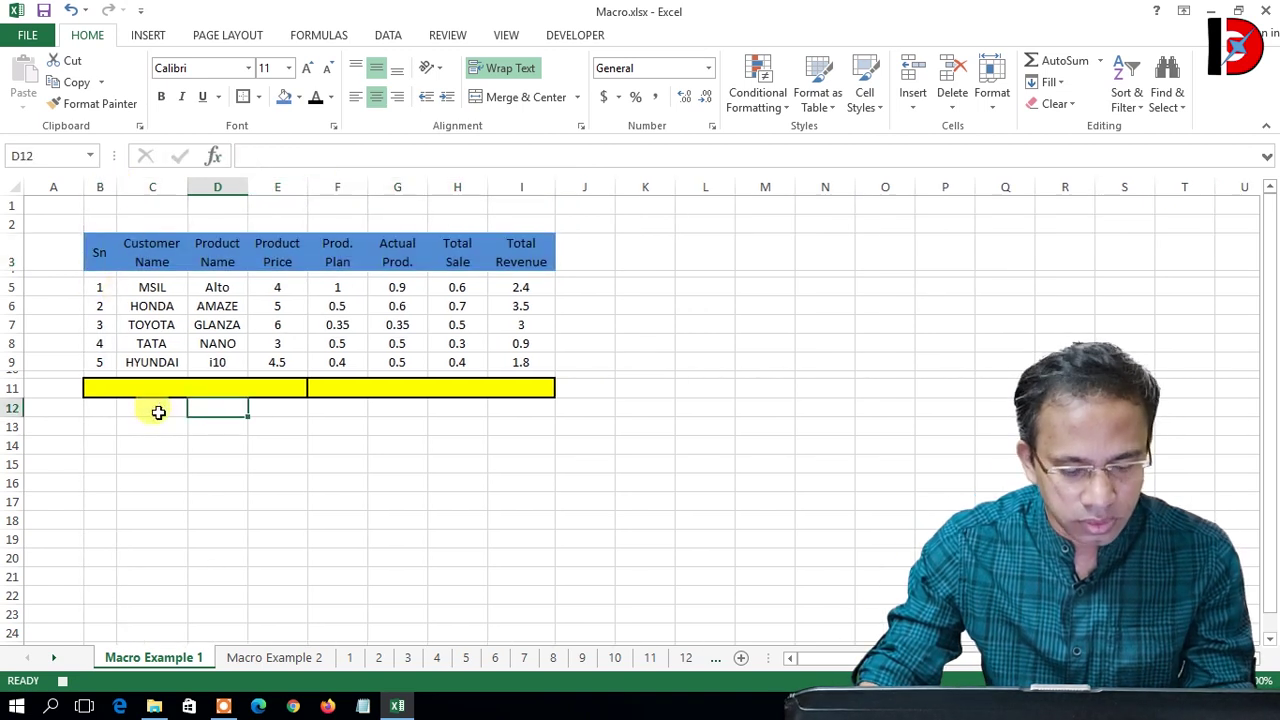
Step: Label C11 as TOTAL, enter =SUM(F5:F9) in F11 and fill the formula across to I11
click(166, 388)
text(TOTAL)
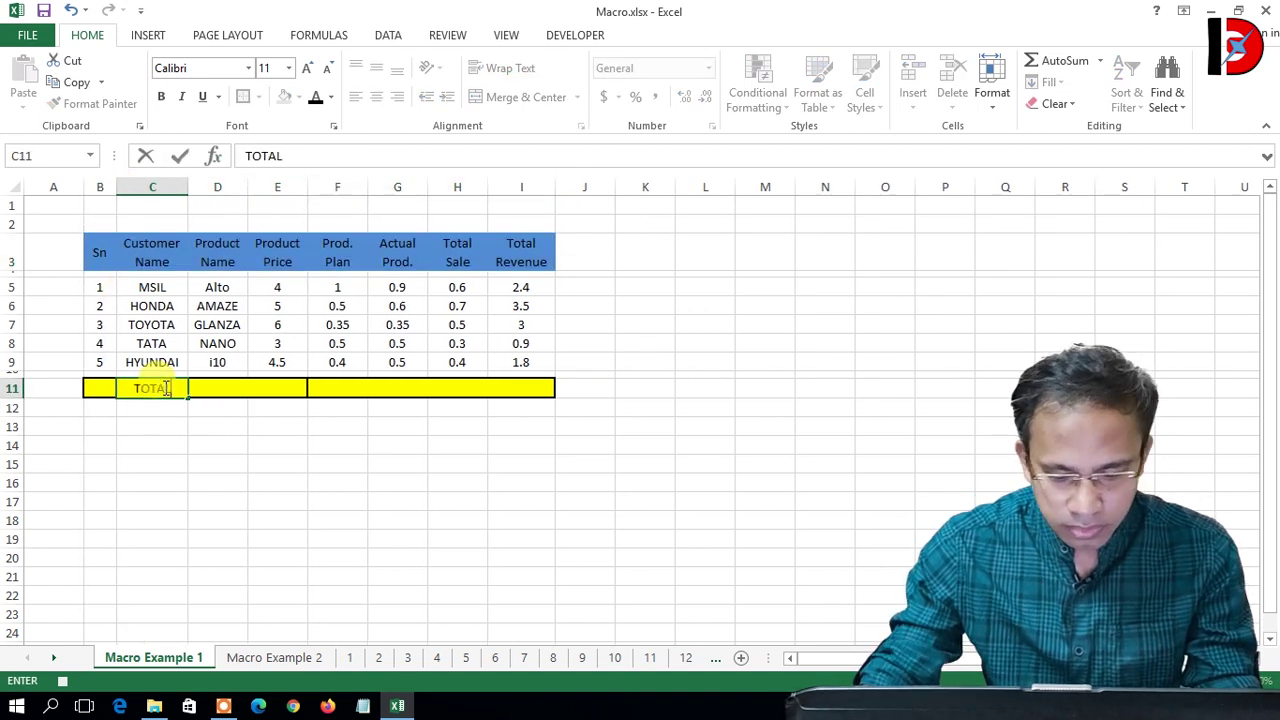
click(325, 392)
text(=SUM()
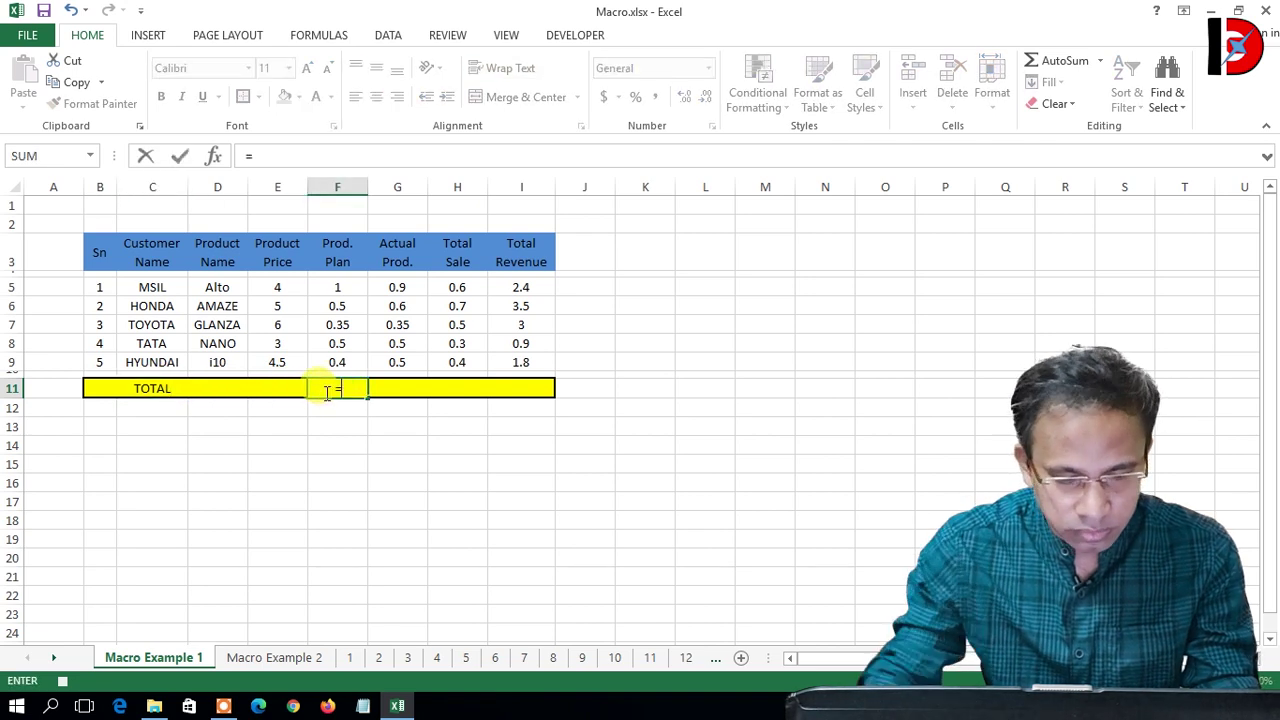
drag(337, 287, 521, 392)
key(Return)
click(357, 391)
click(411, 447)
Step: Clear the vertical borders between the total cells F11 to I11 in their cell formatting
drag(337, 390, 521, 390)
right_click(355, 392)
click(372, 302)
click(364, 118)
click(423, 295)
click(525, 488)
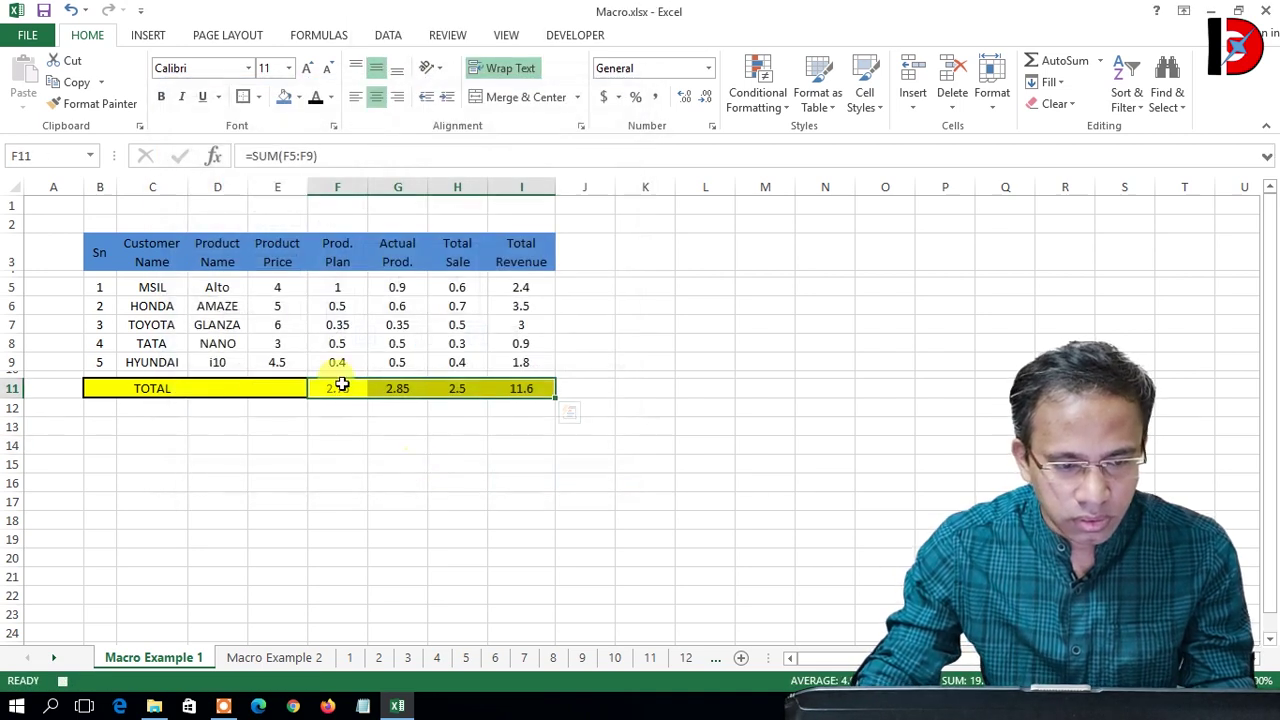
Step: Select cell I11 and stop recording the macro
click(140, 308)
click(525, 390)
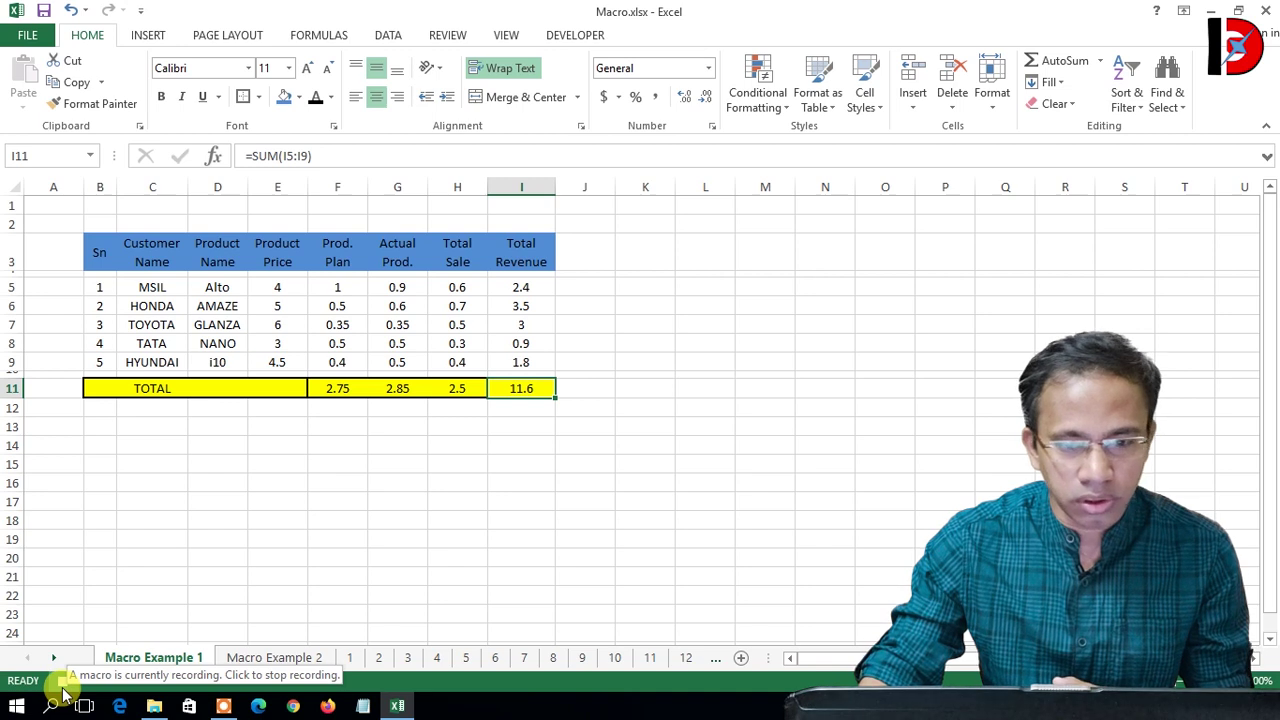
click(570, 35)
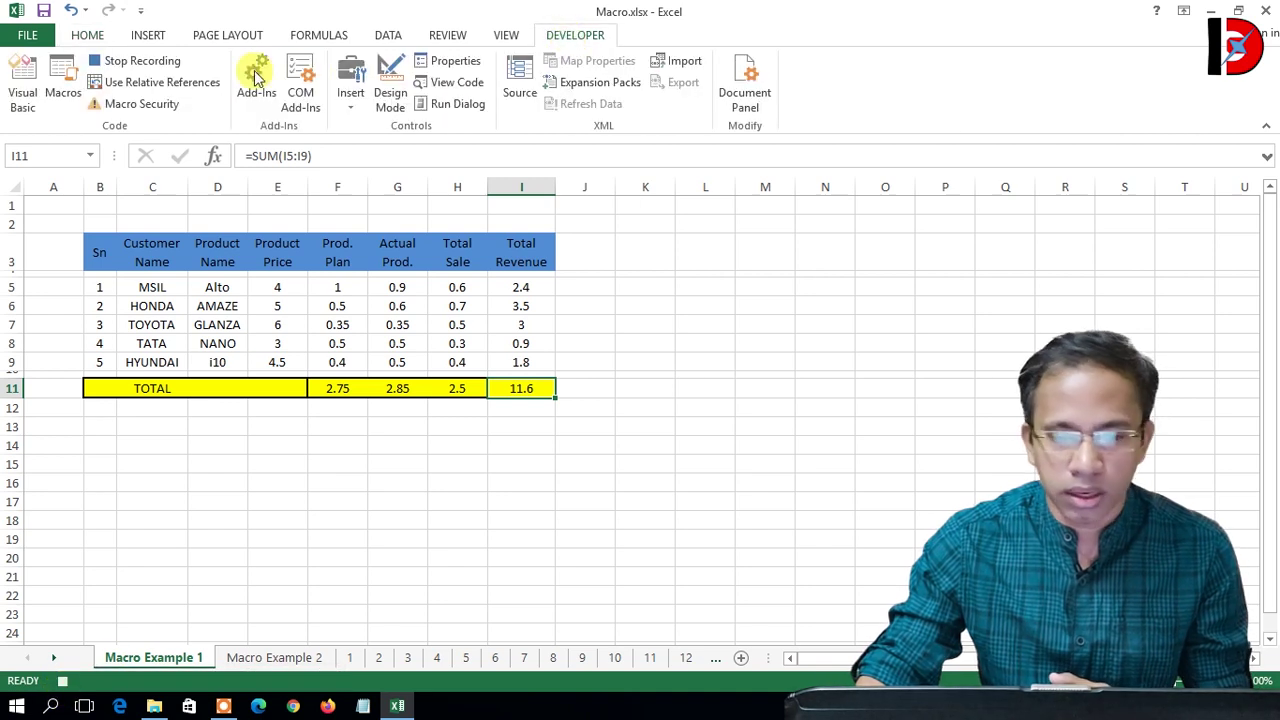
click(130, 64)
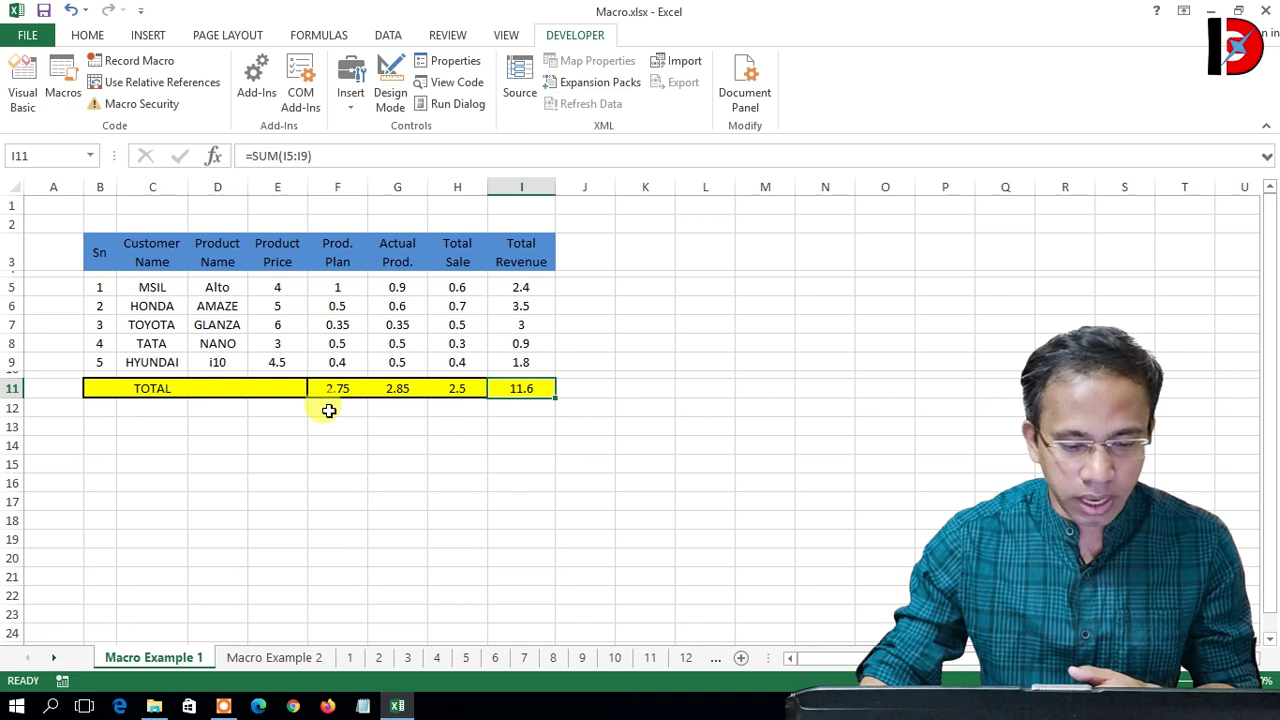
Step: Add a new worksheet after Macro Example 1 and run Macro1 on it
click(741, 658)
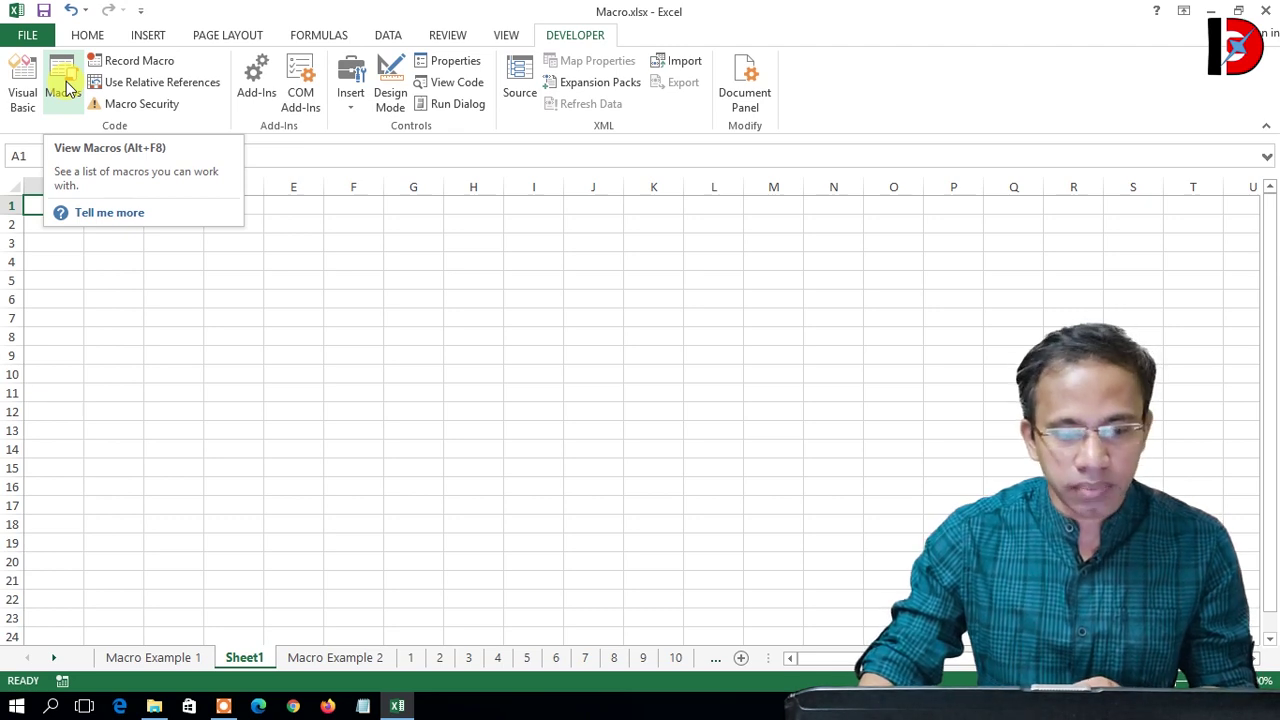
click(66, 88)
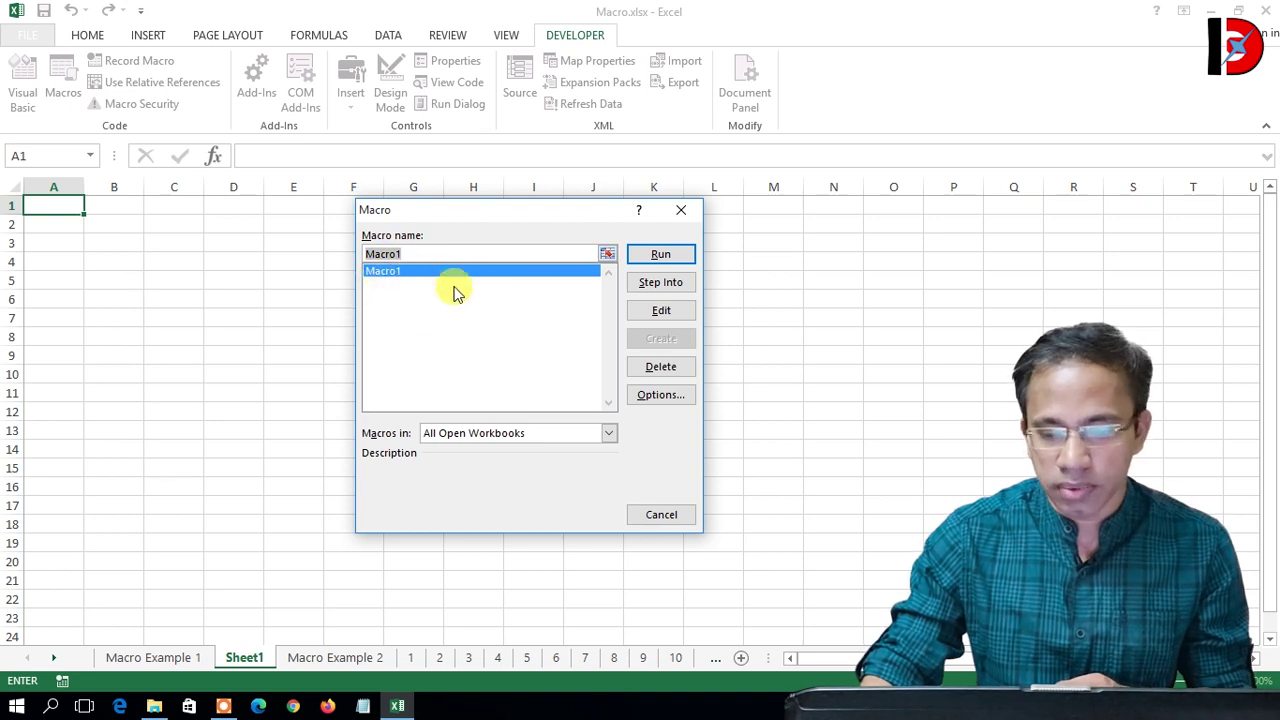
click(659, 262)
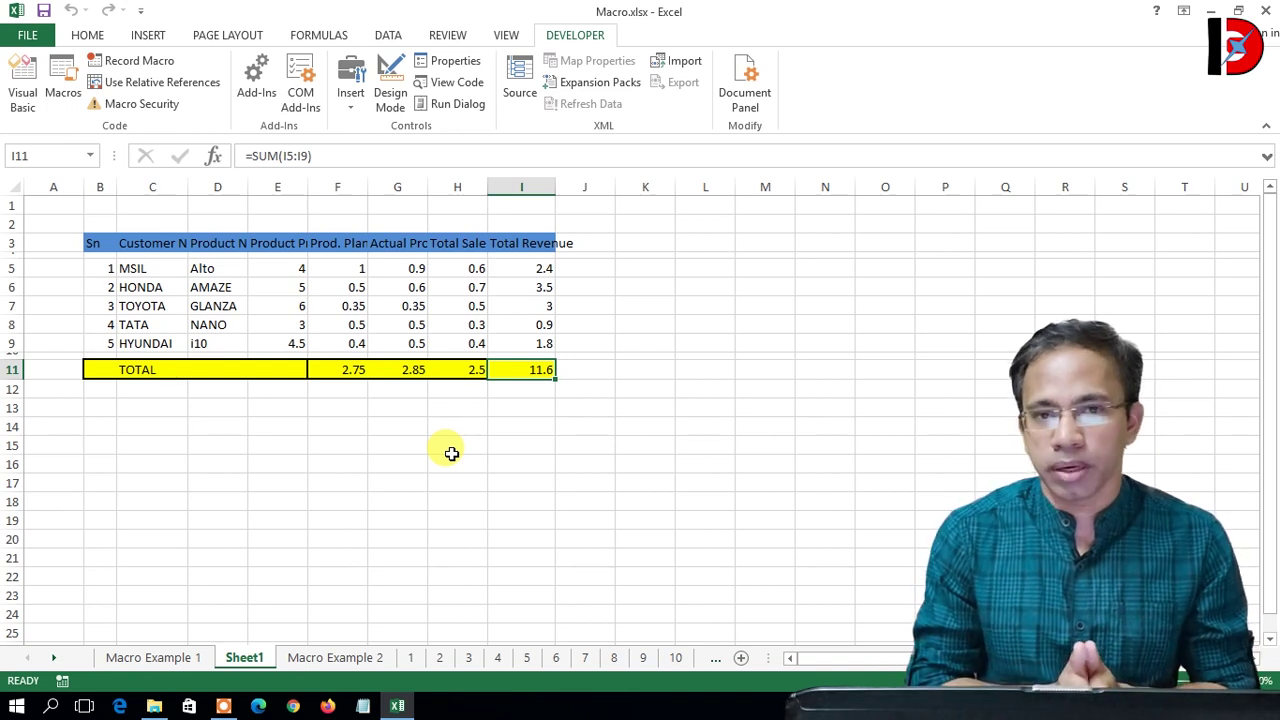
Step: Switch to the Macro Example 2 sheet and turn on relative references for macro recording
key(ctrl+Page_Down)
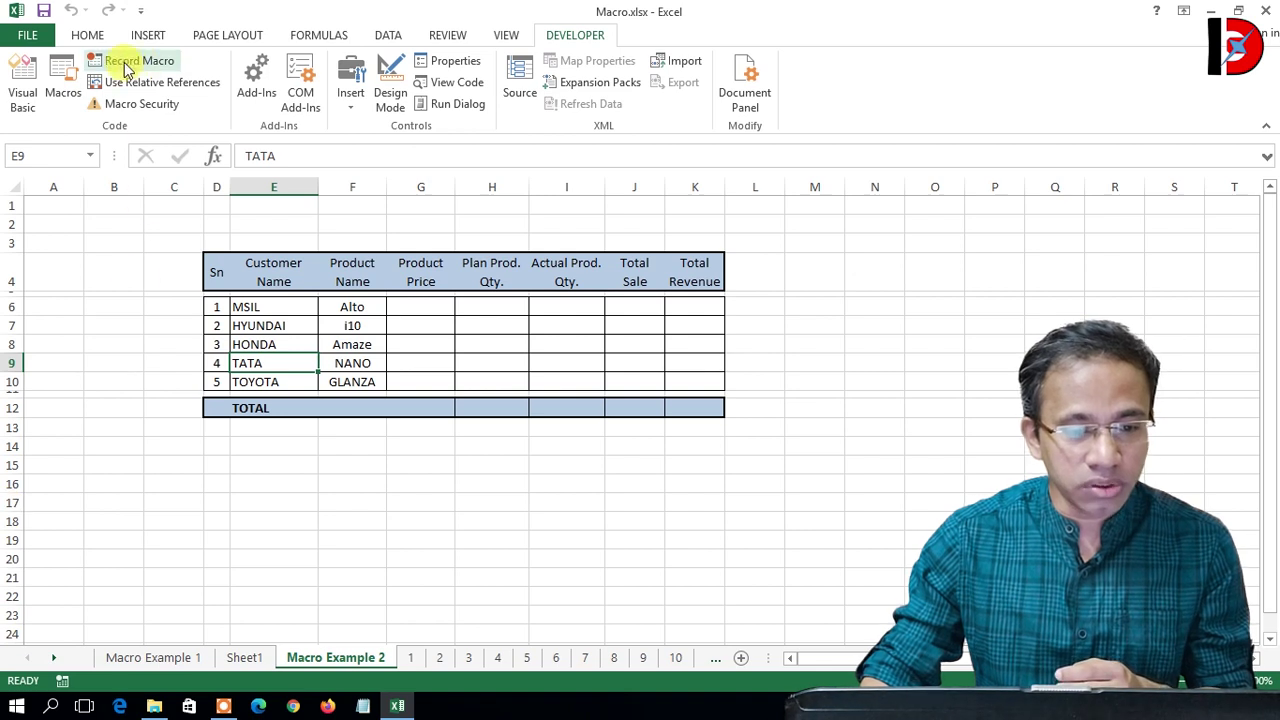
click(145, 82)
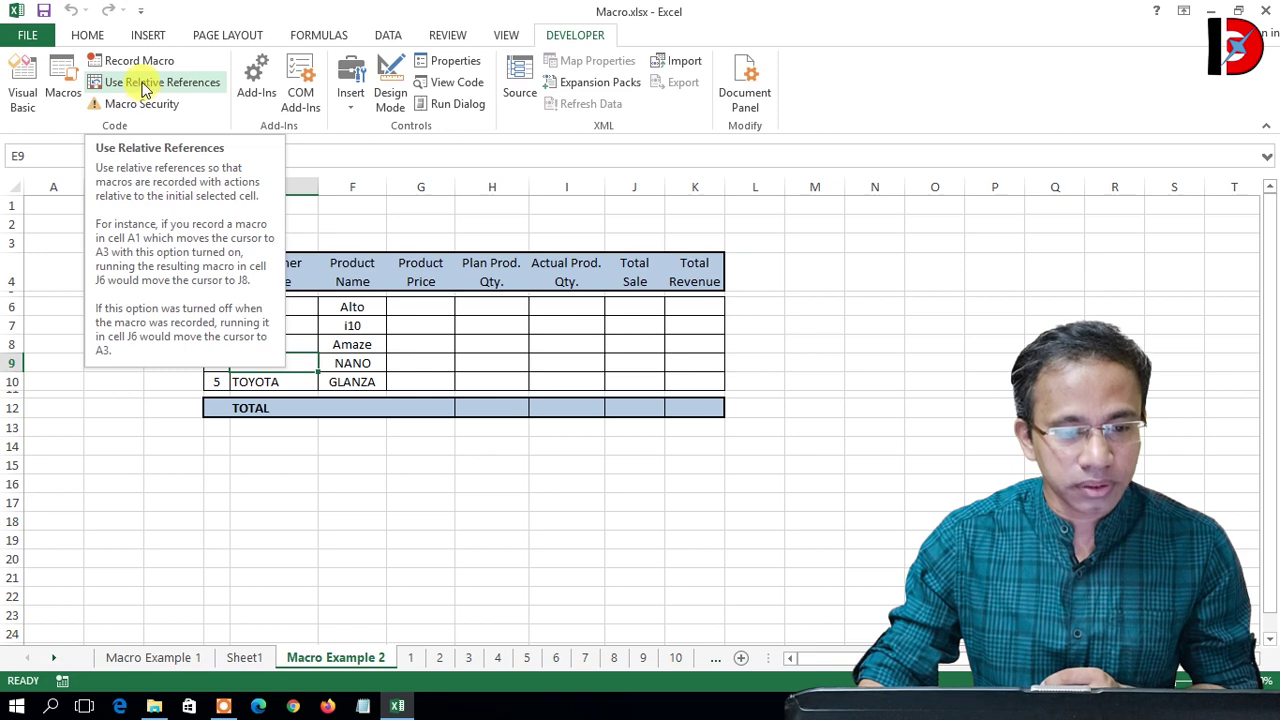
click(145, 88)
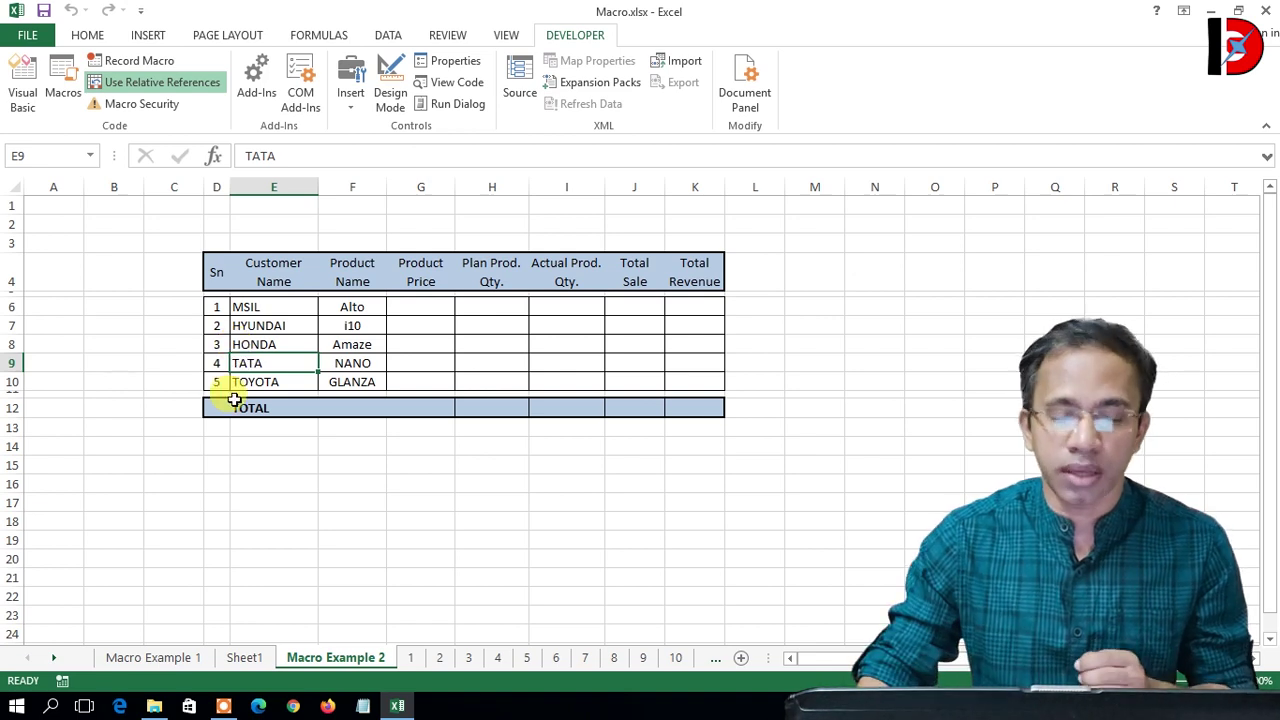
Step: Start recording Macro3 from cell D6, stored in this workbook with the shortcut Ctrl+Shift+Z
click(217, 307)
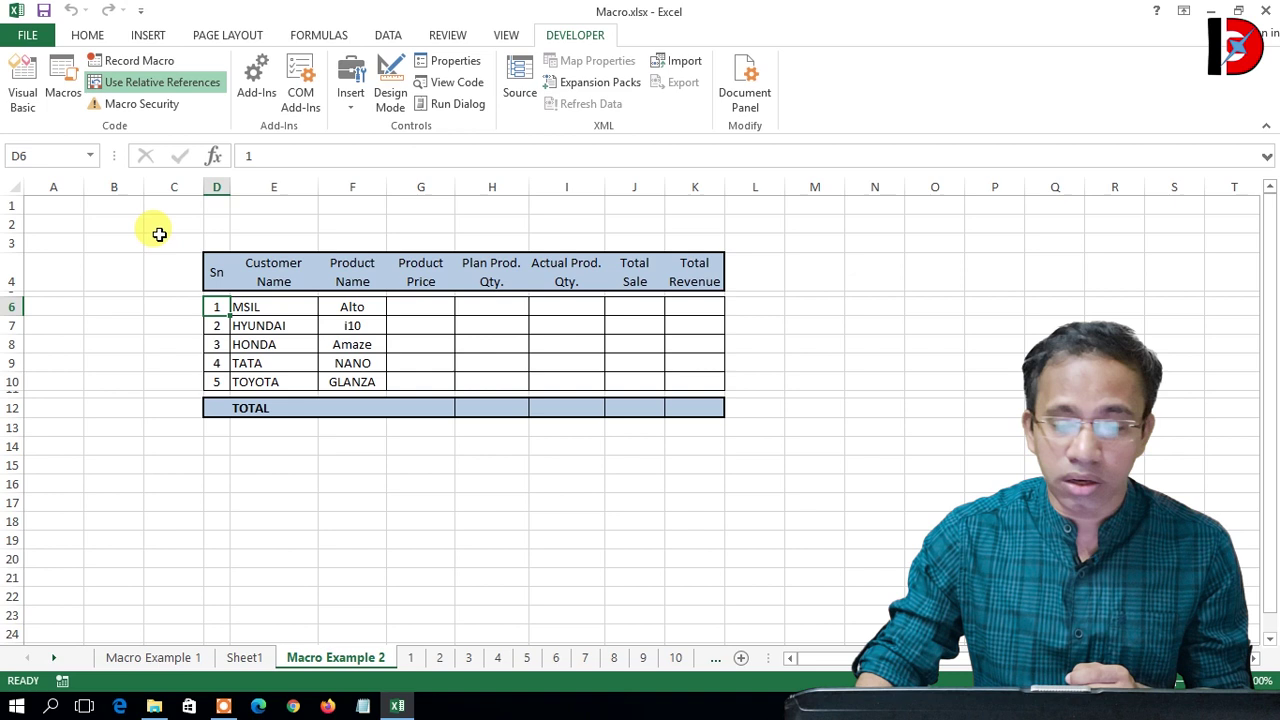
click(145, 68)
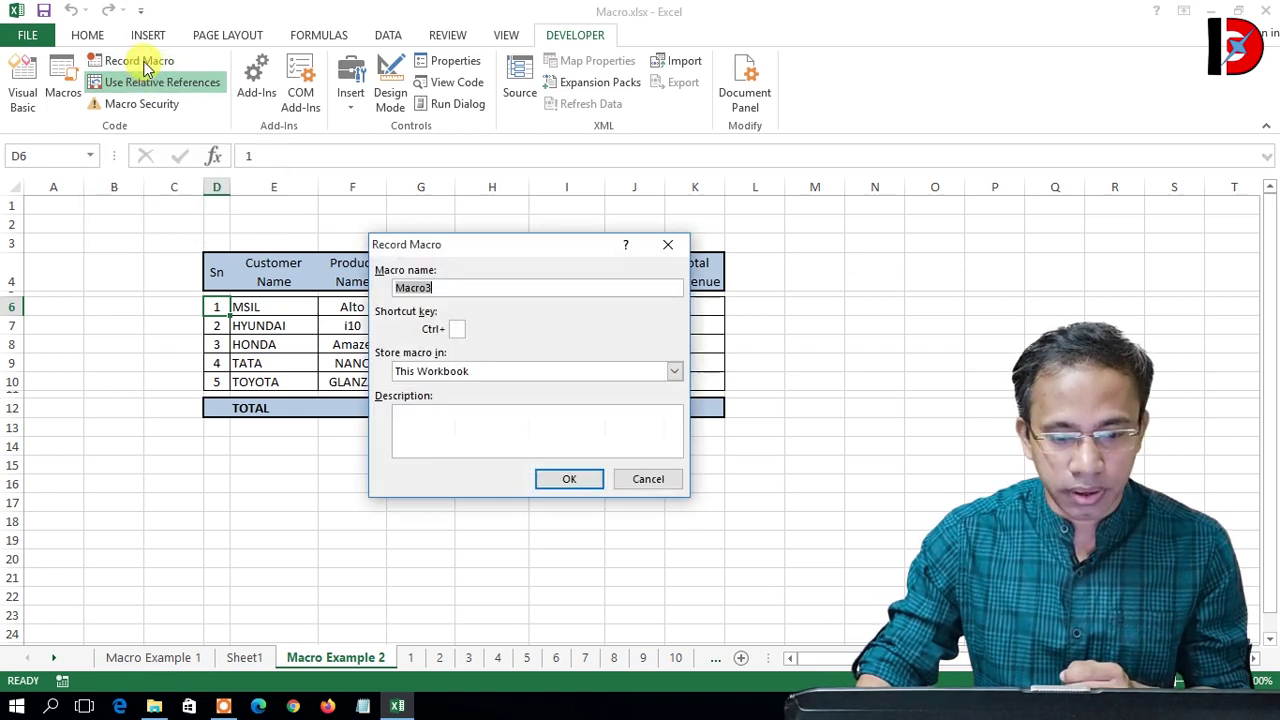
click(460, 328)
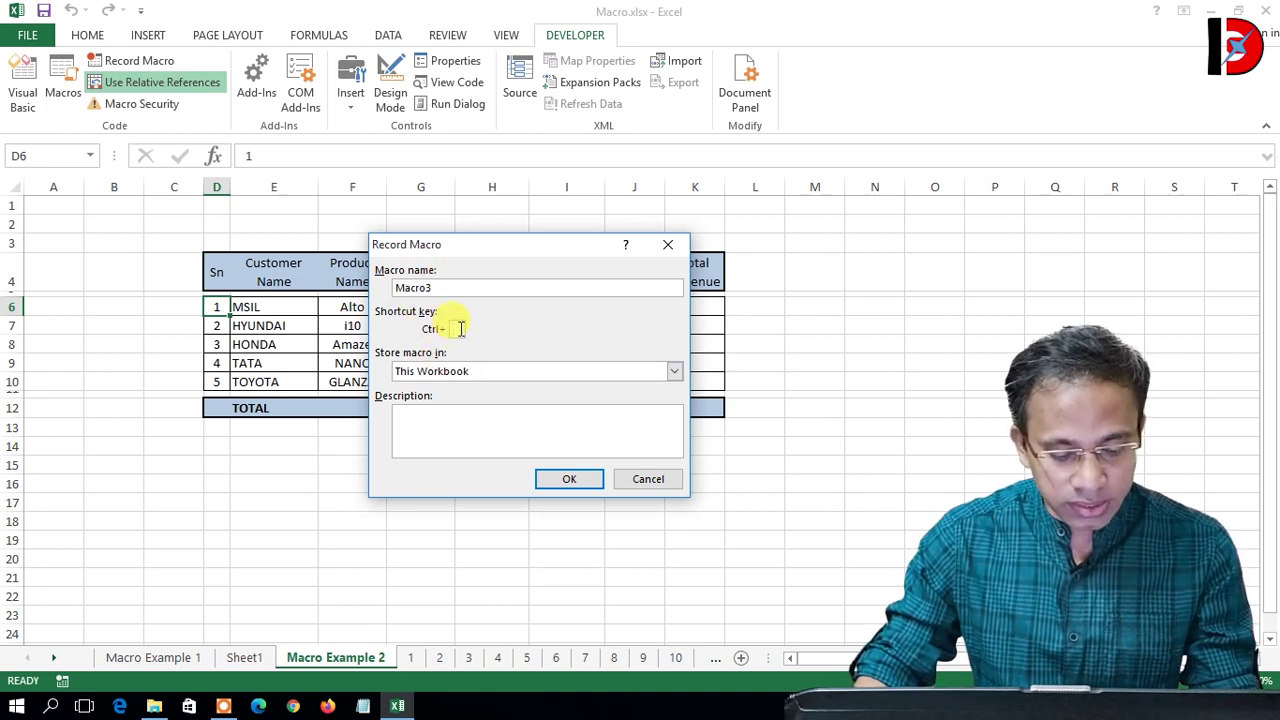
text(Z)
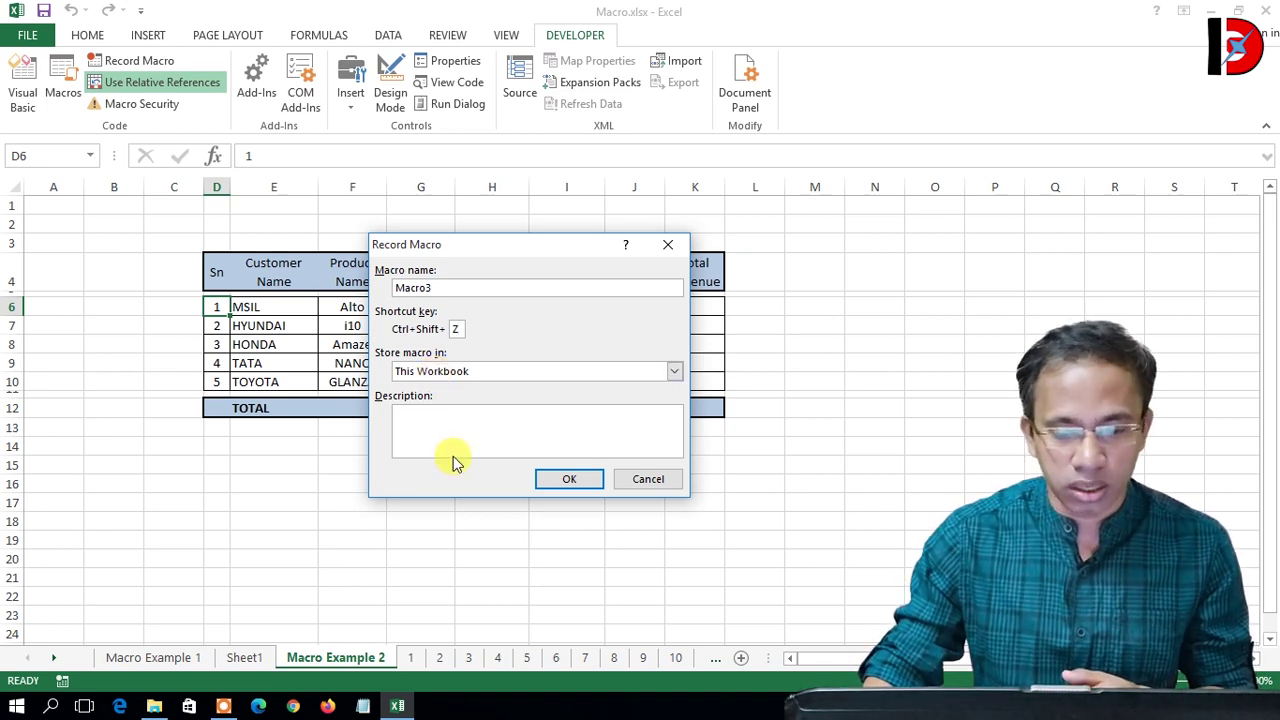
click(570, 479)
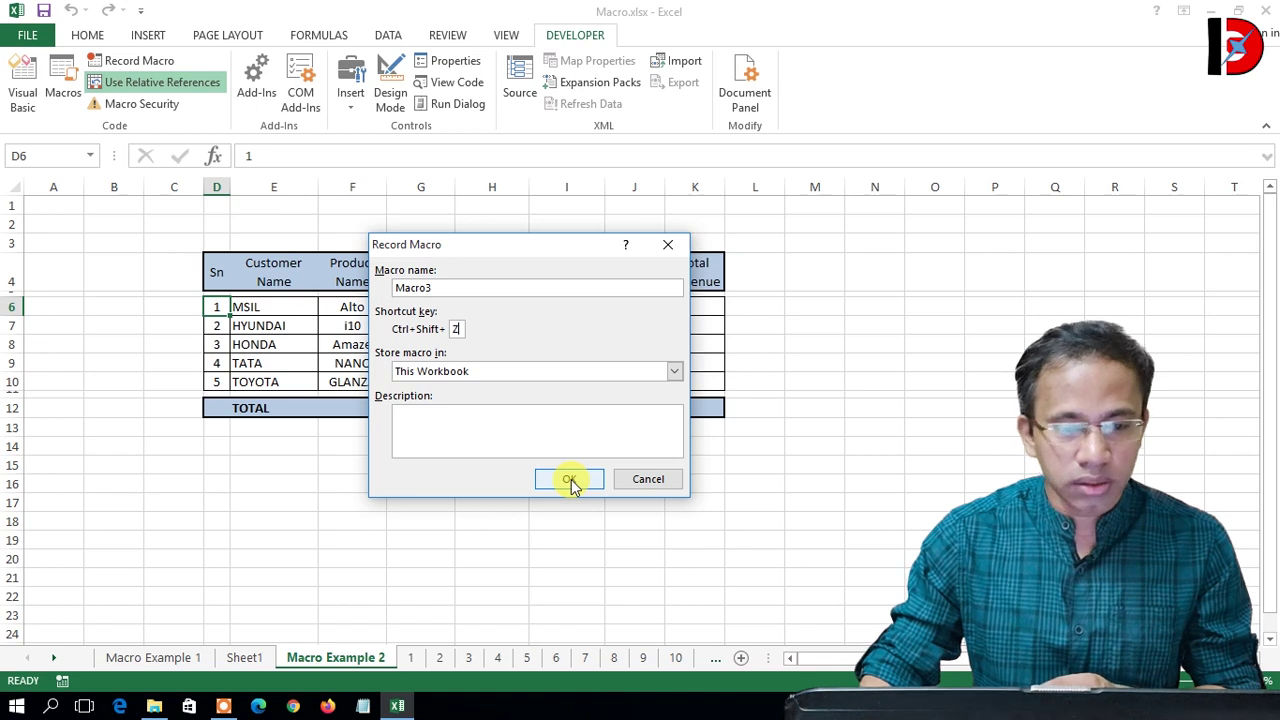
click(570, 479)
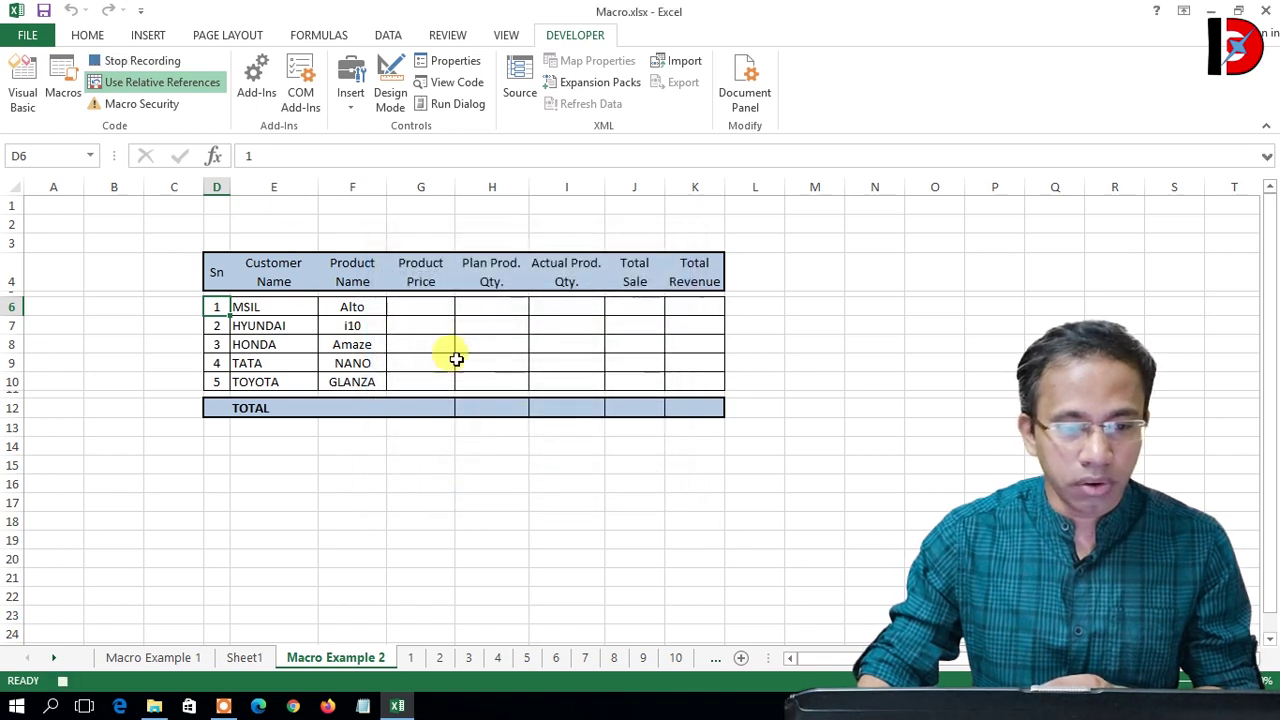
click(108, 82)
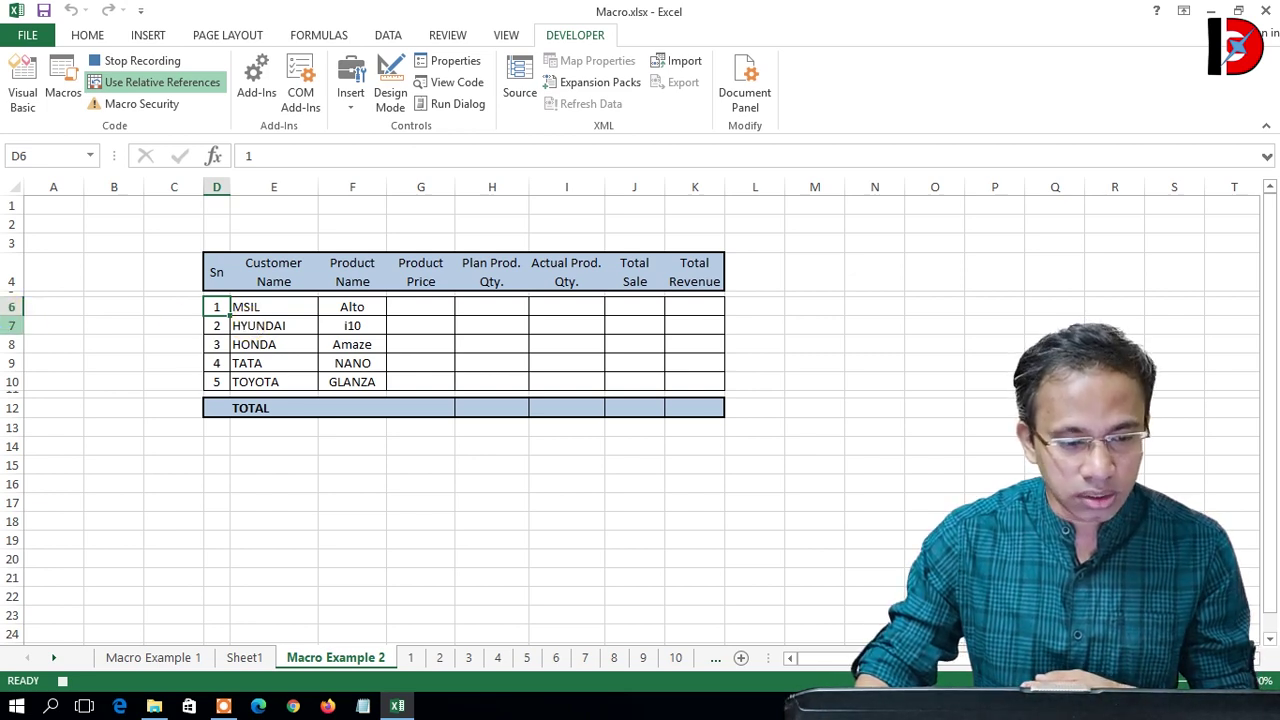
Step: Insert four blank rows above the HYUNDAI row, between rows 6 and 7
click(12, 325)
right_click(12, 325)
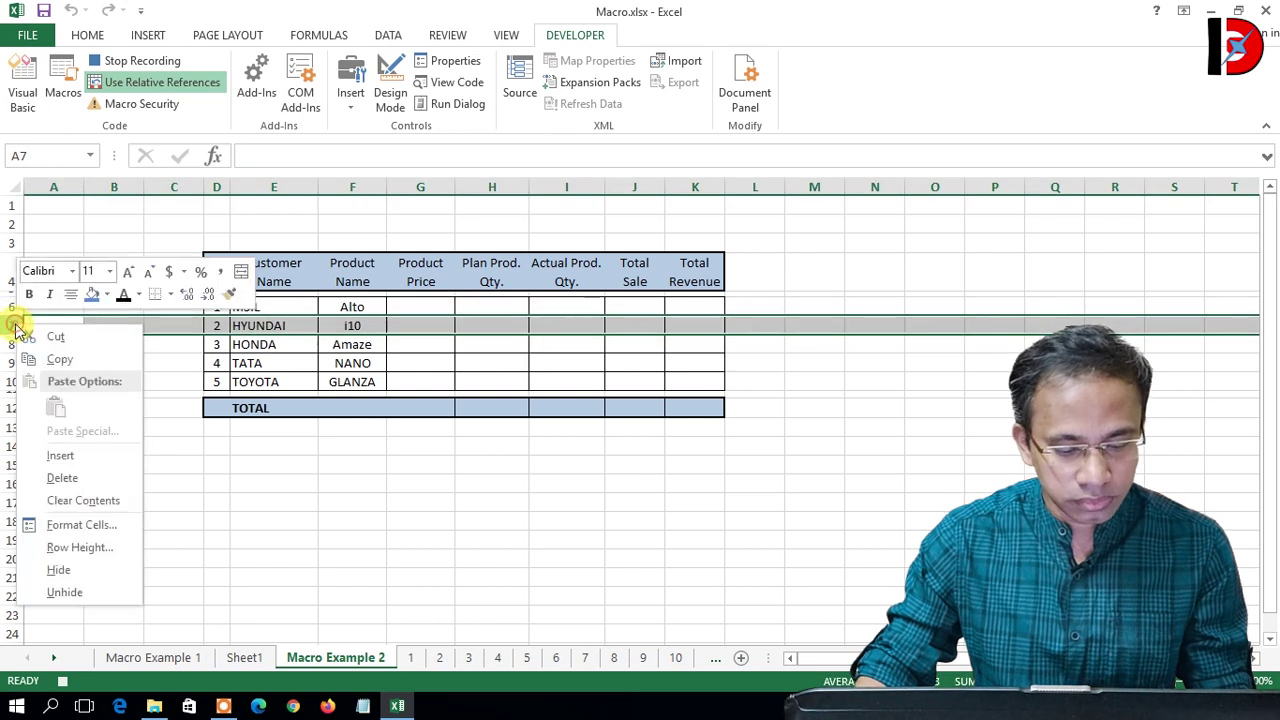
click(84, 463)
key(F4)
key(F4)
key(F4)
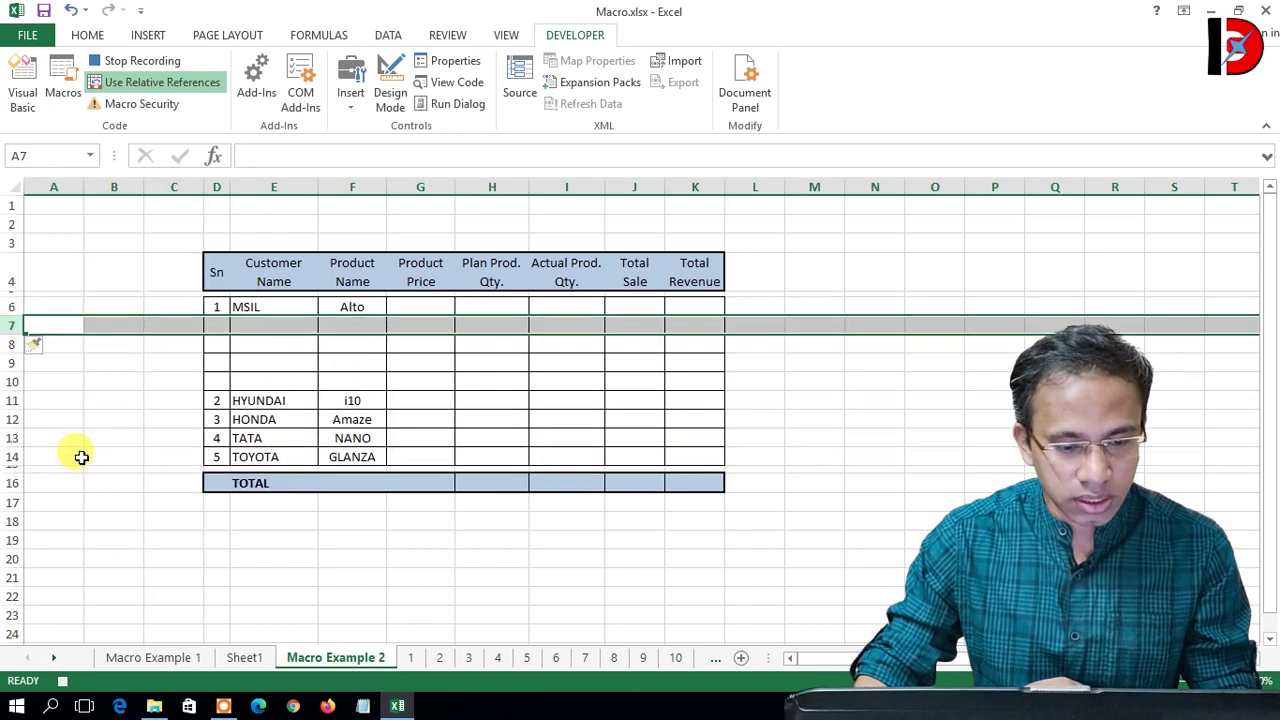
Step: Enter SWIFT as the product name in cell F7 below Alto
click(347, 321)
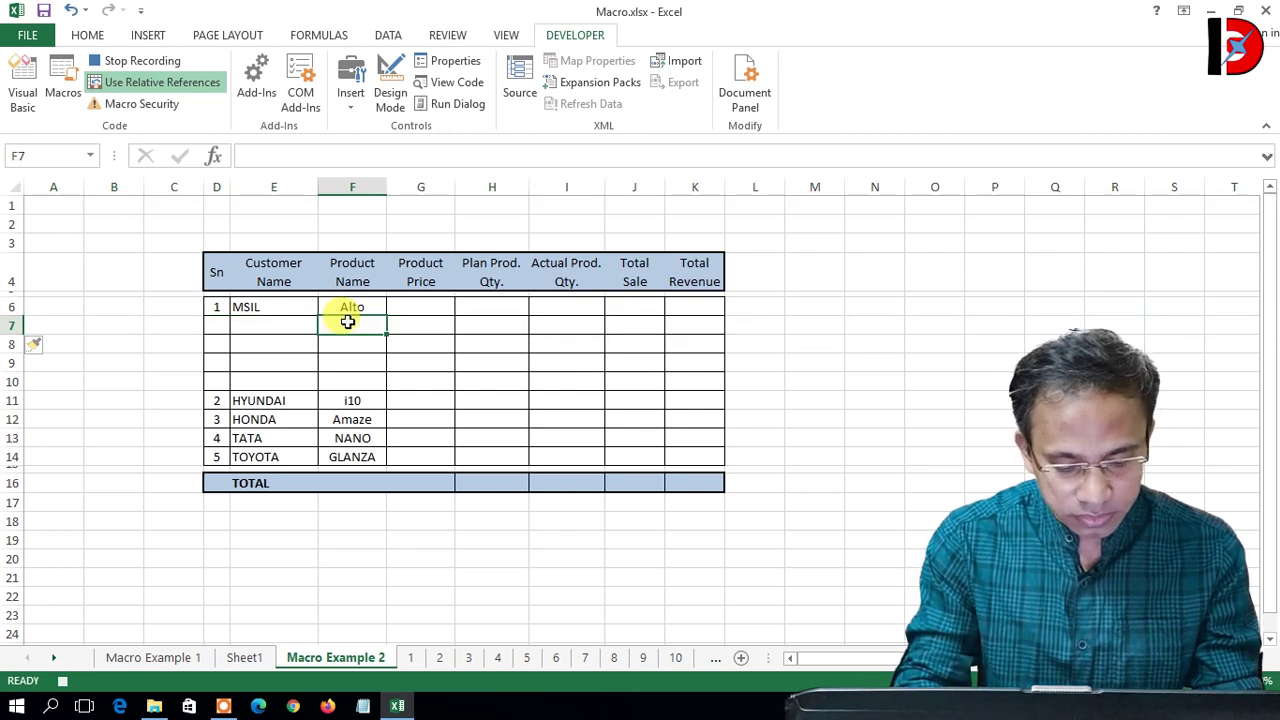
text(SWIFT)
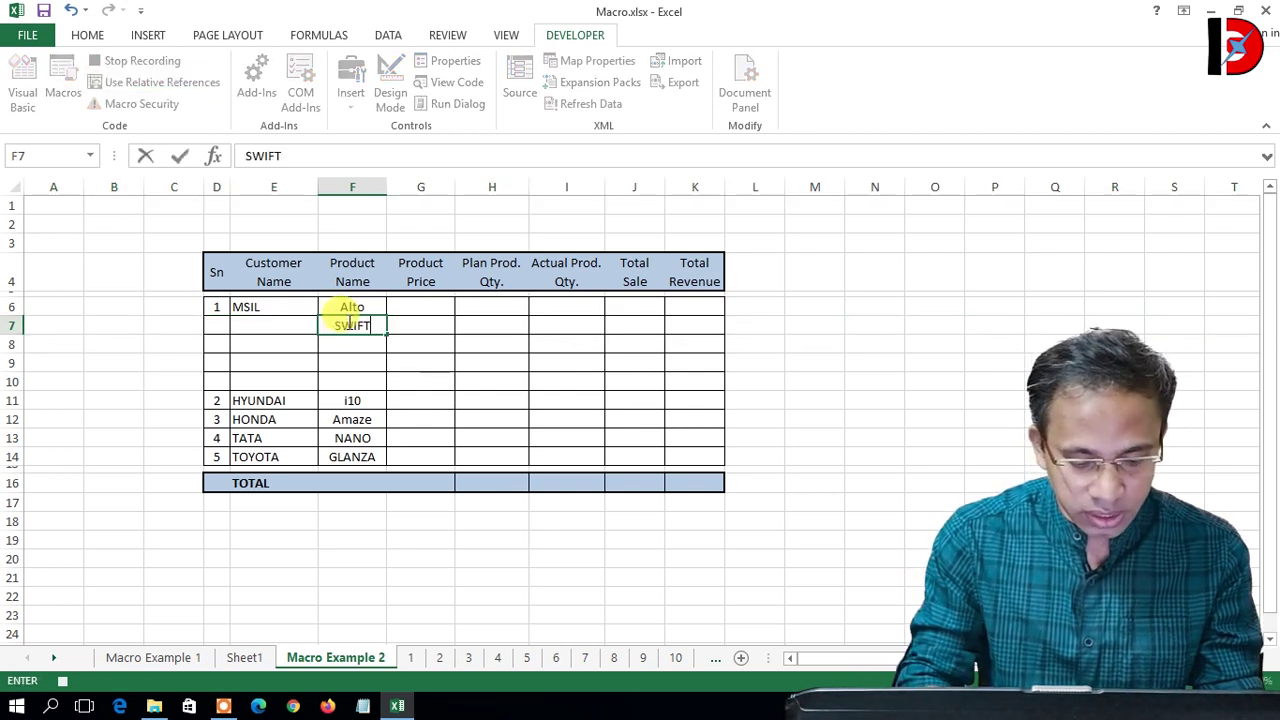
key(Return)
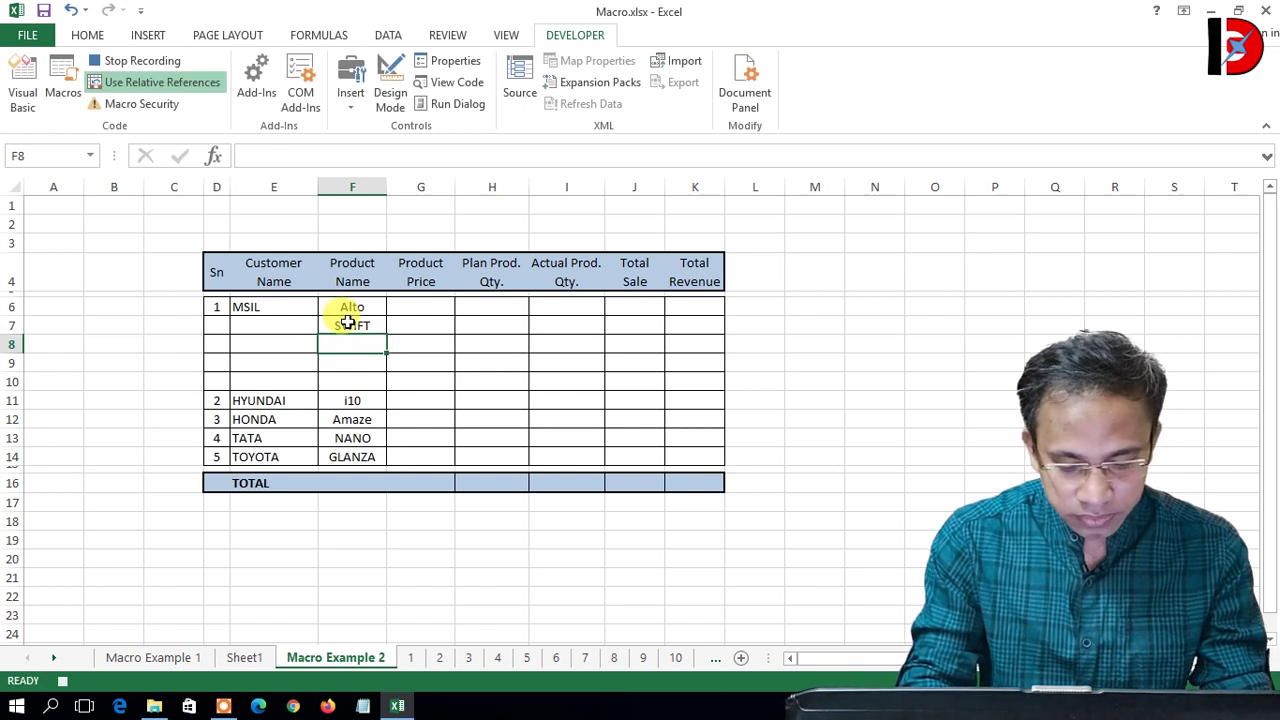
Step: Enter the product names ECCO in cell F8 and 800 in cell F9
text(ECCO)
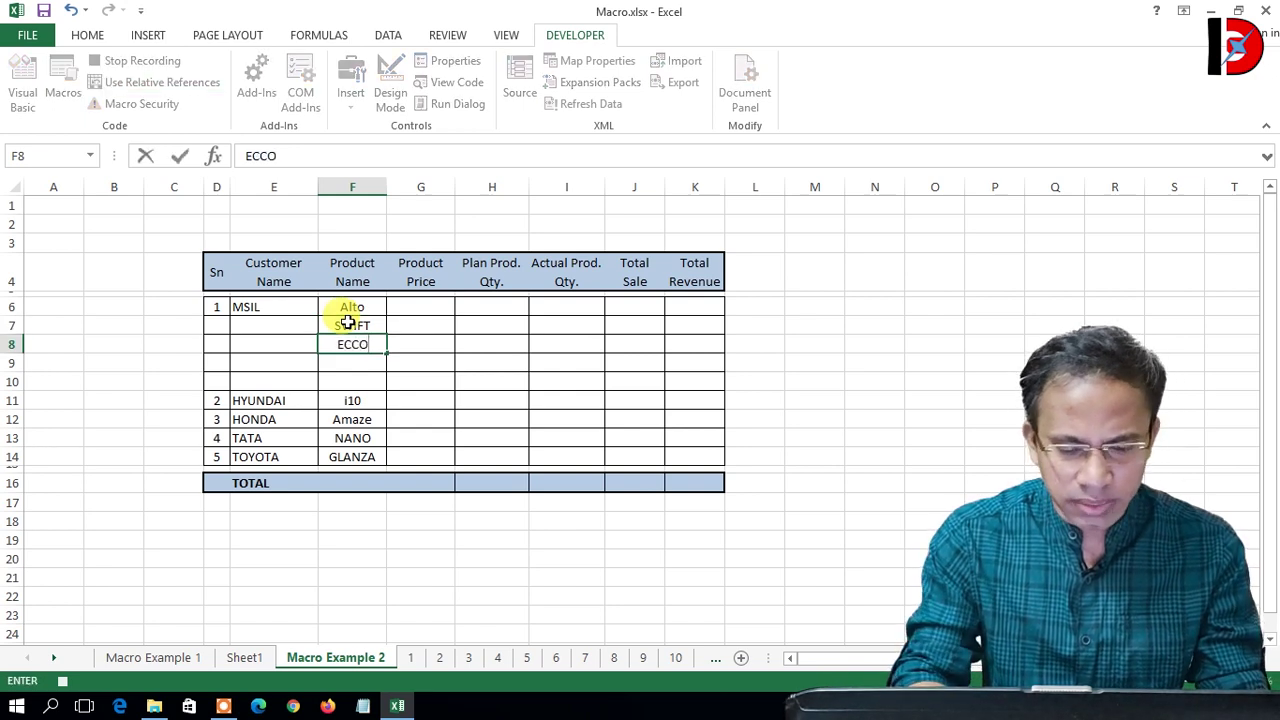
key(Return)
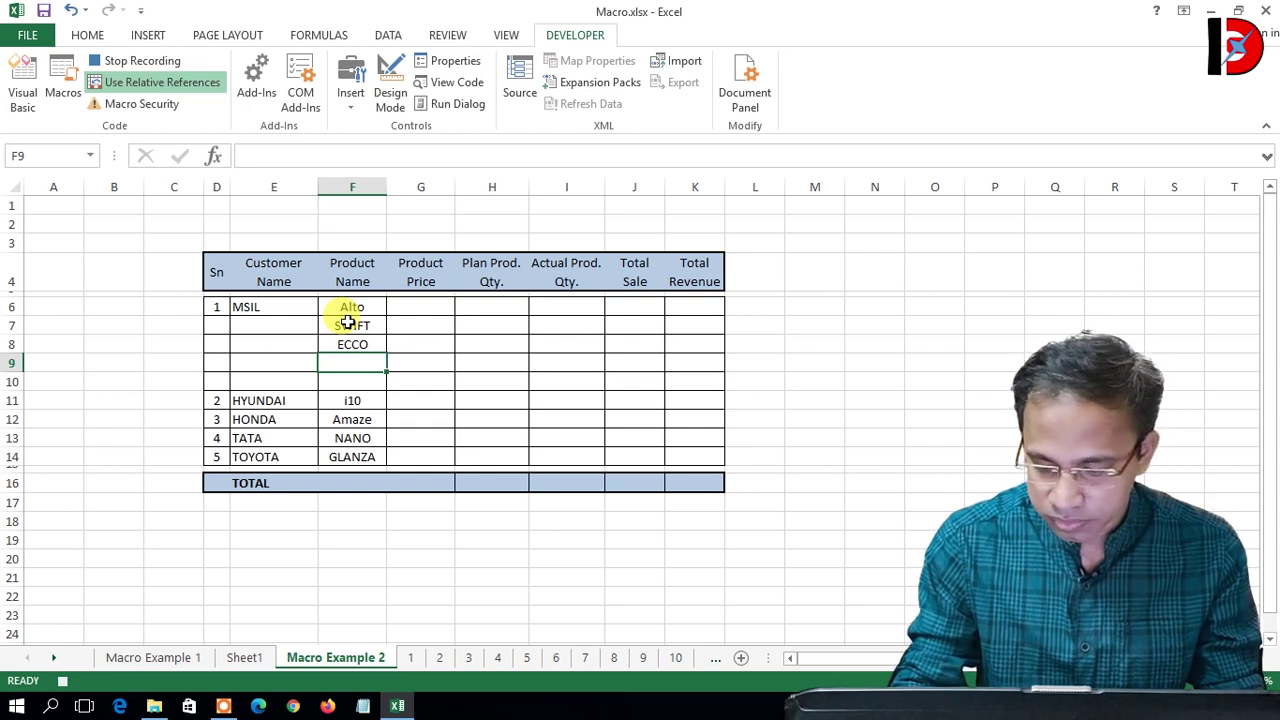
text(800)
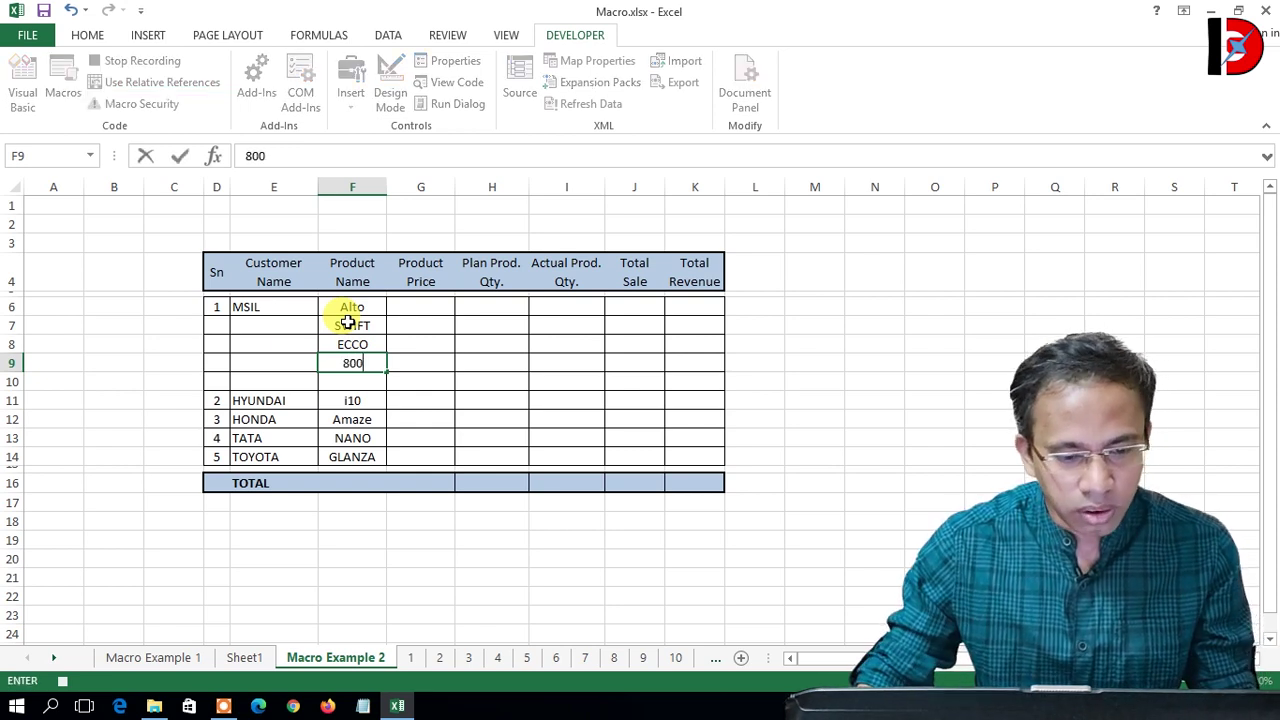
Step: Format the blank row D10:K10 with a near-black fill and a bold white font
drag(219, 381, 685, 381)
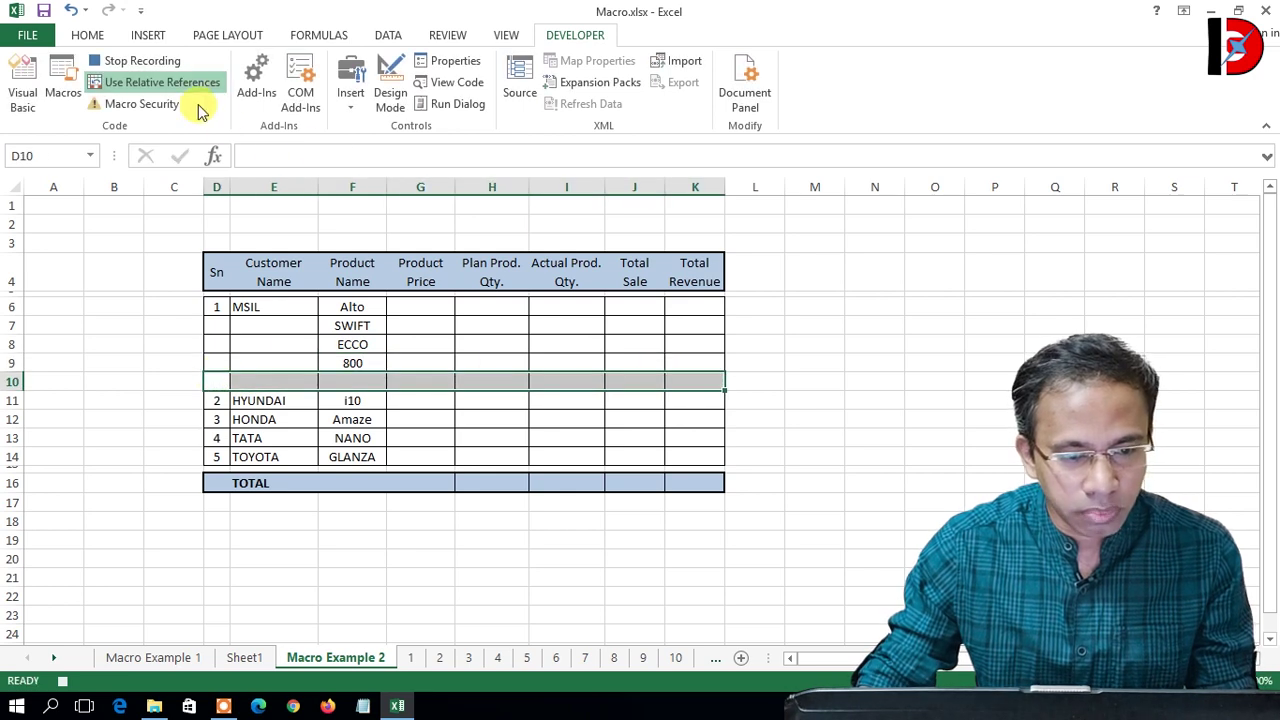
click(90, 33)
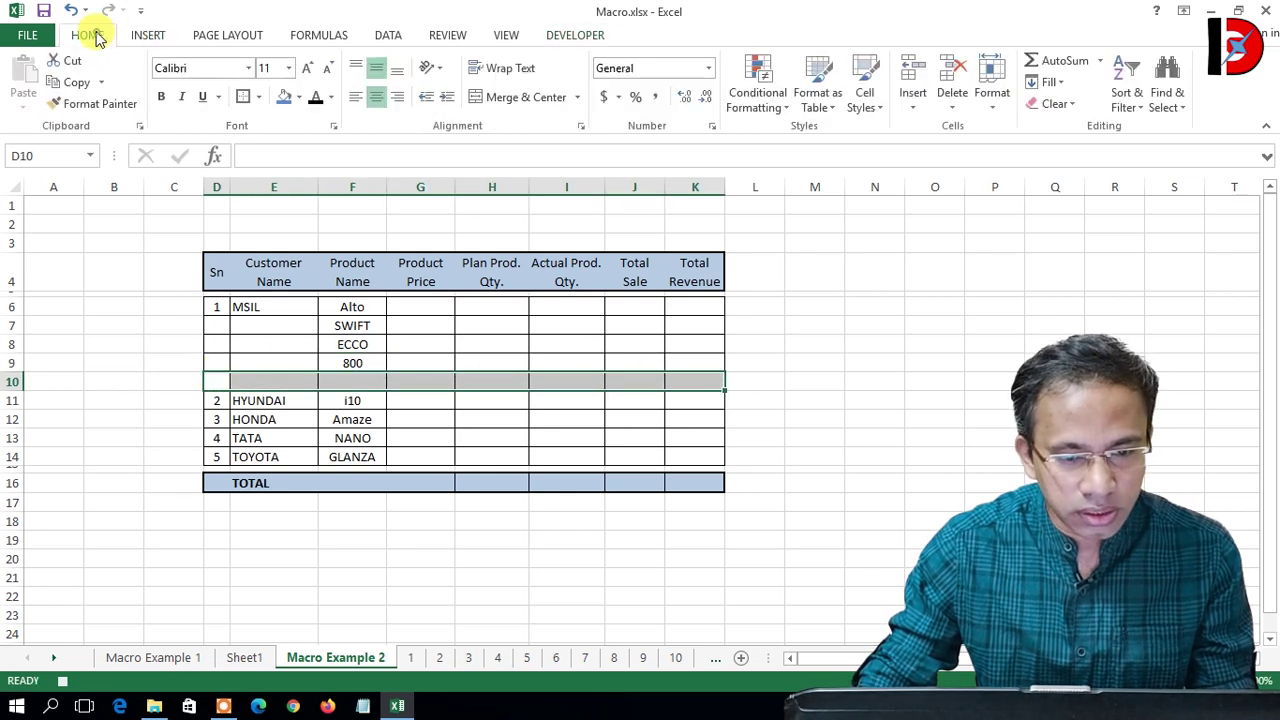
click(298, 97)
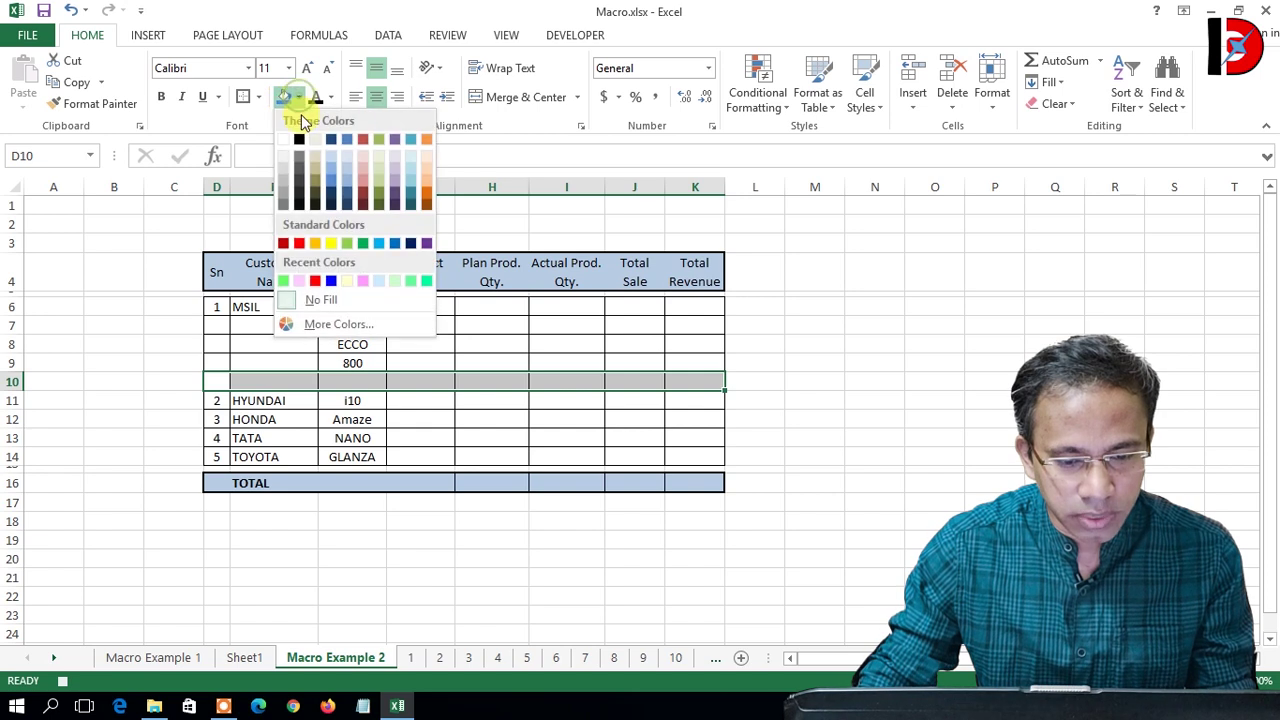
click(313, 197)
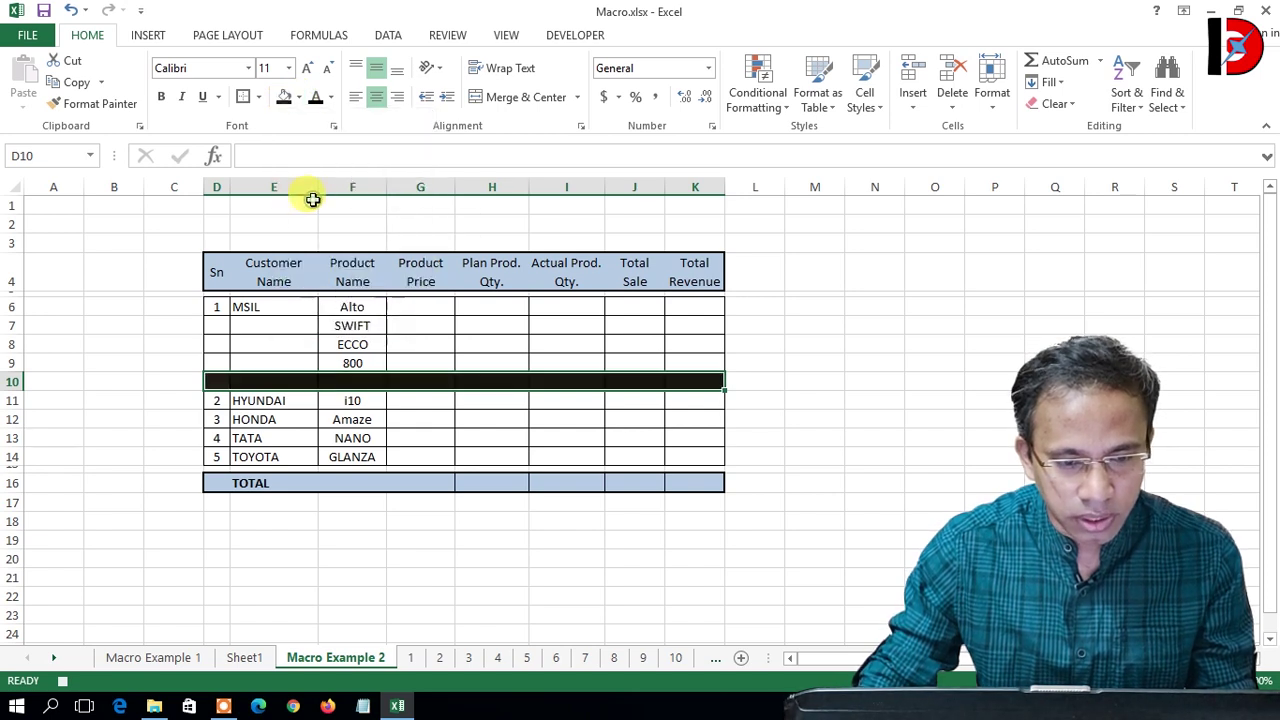
click(334, 97)
click(314, 160)
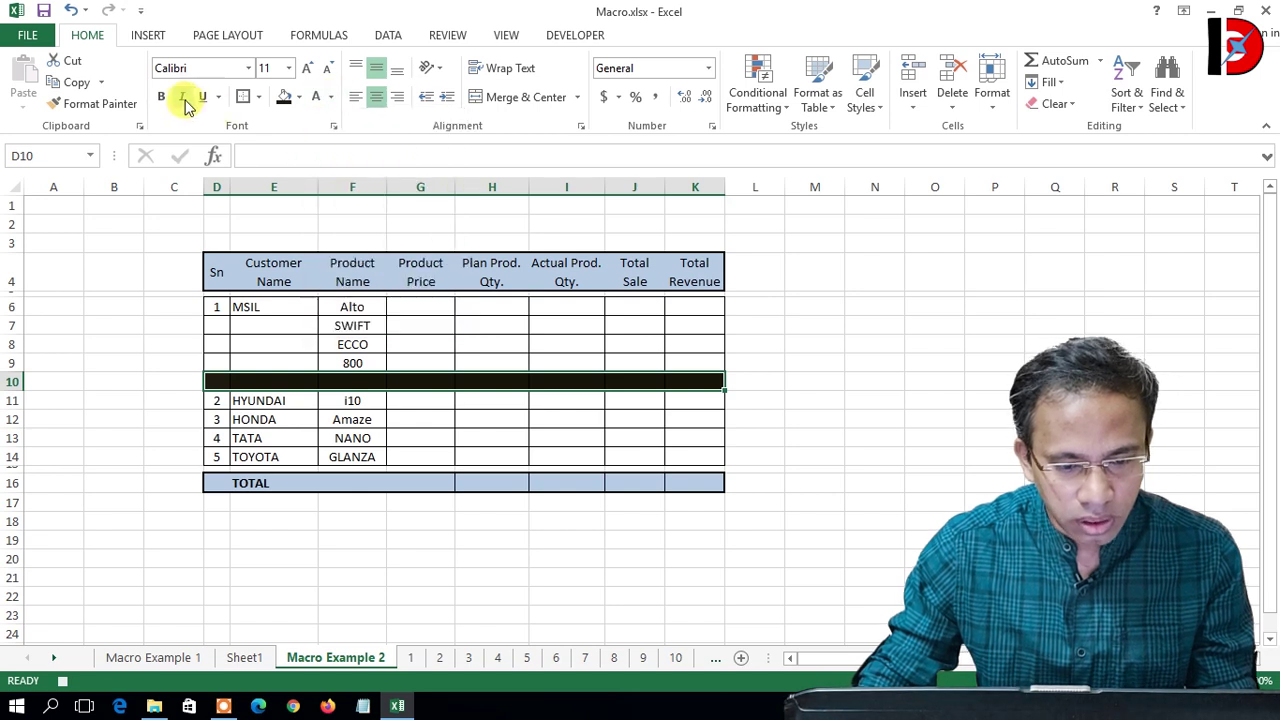
click(166, 99)
Step: Label cell E10 TOTAL and enter a SUM formula for H6:H9 in cell H10
click(295, 381)
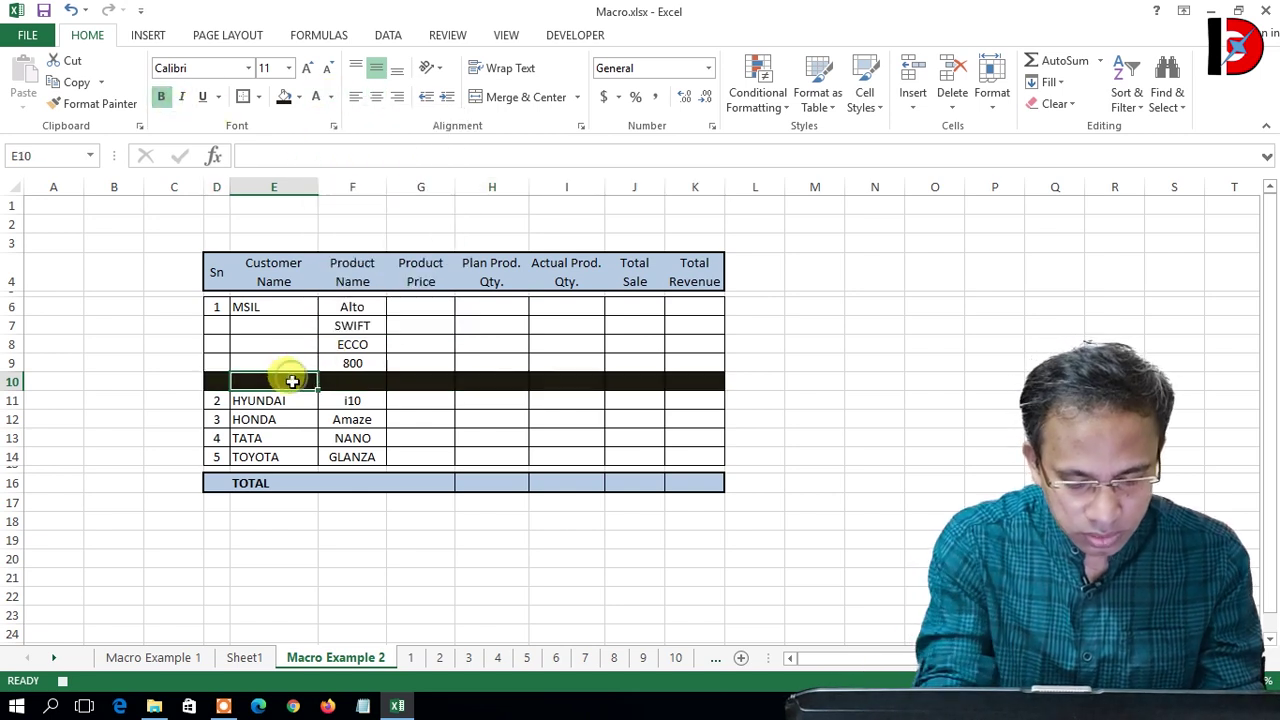
text(TOTAL)
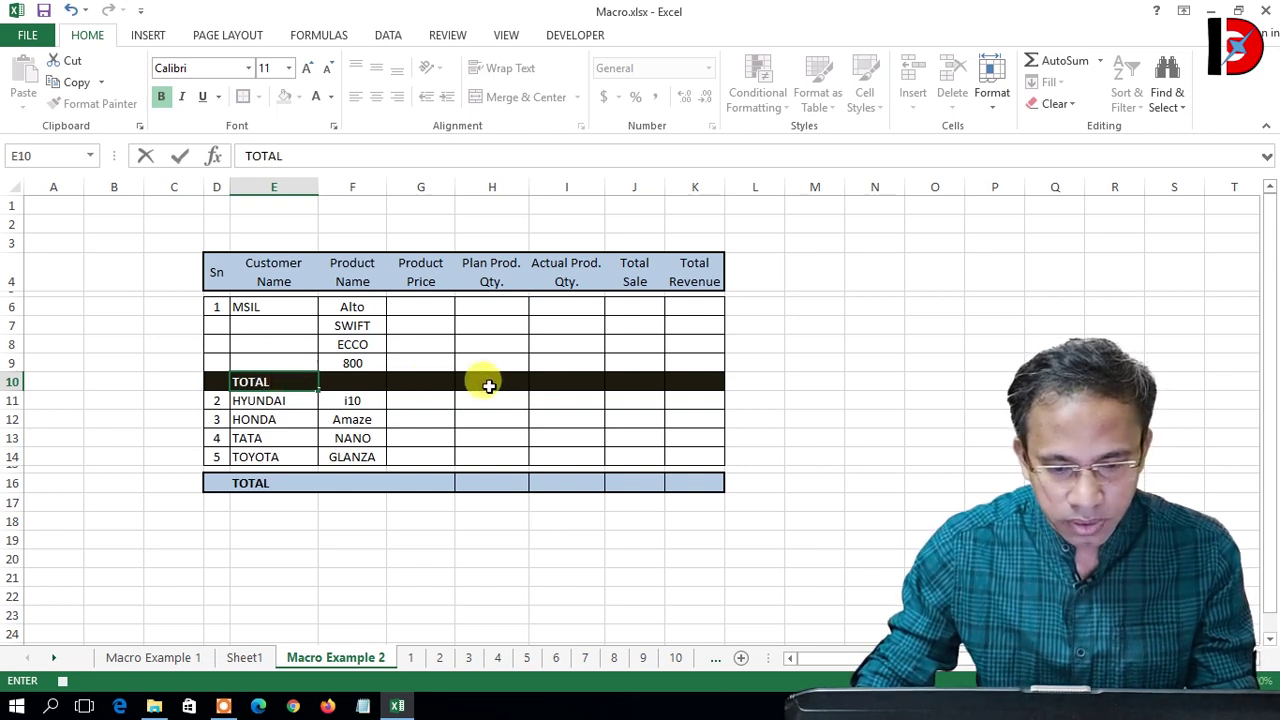
click(488, 386)
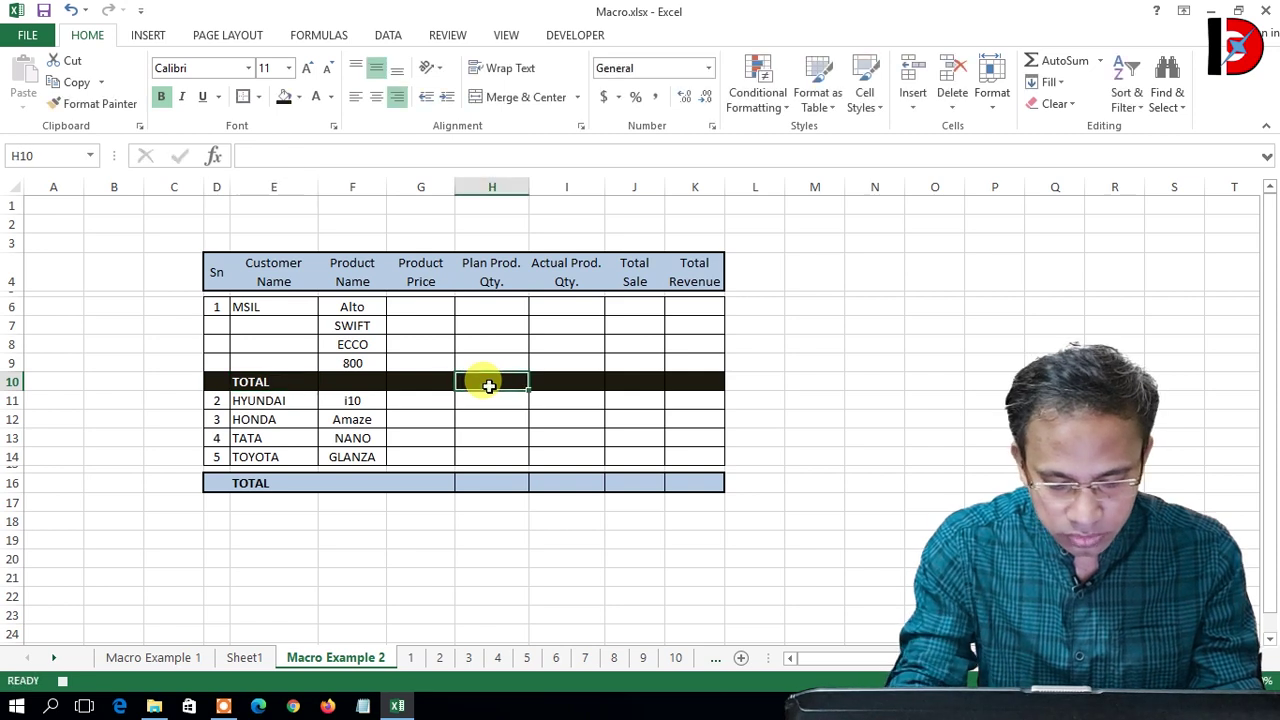
text(=SUM()
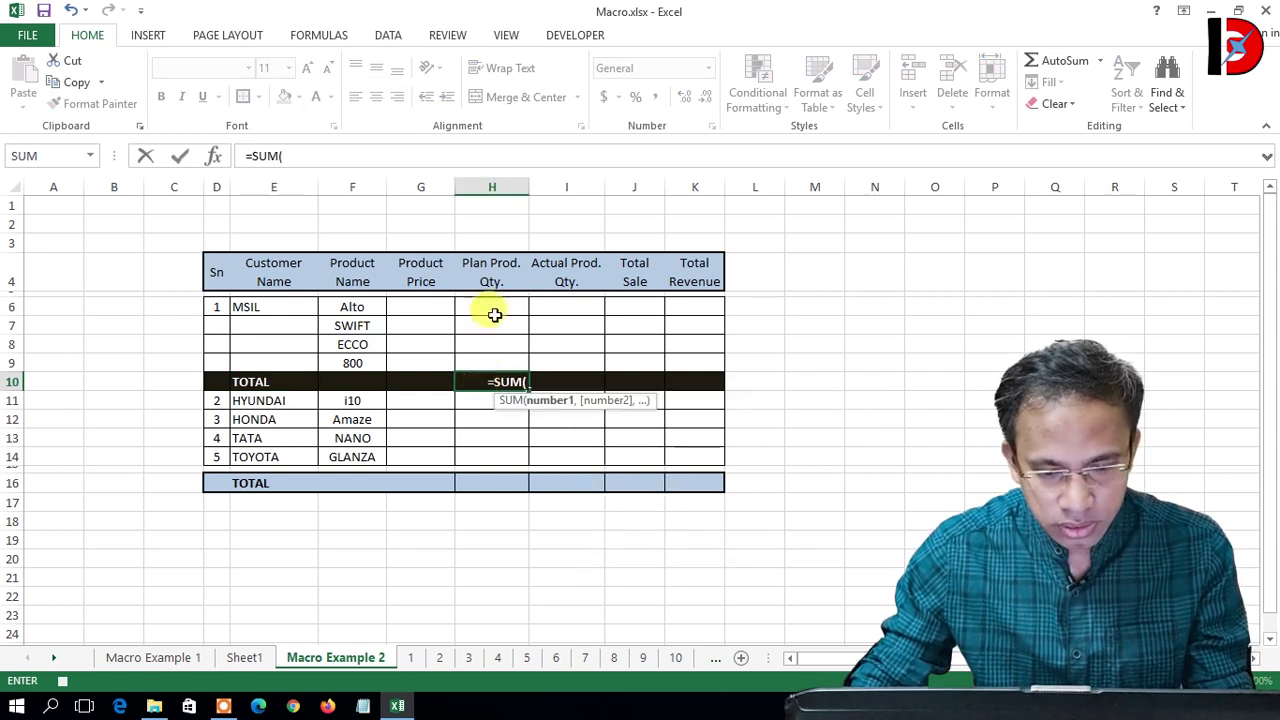
drag(491, 312, 494, 362)
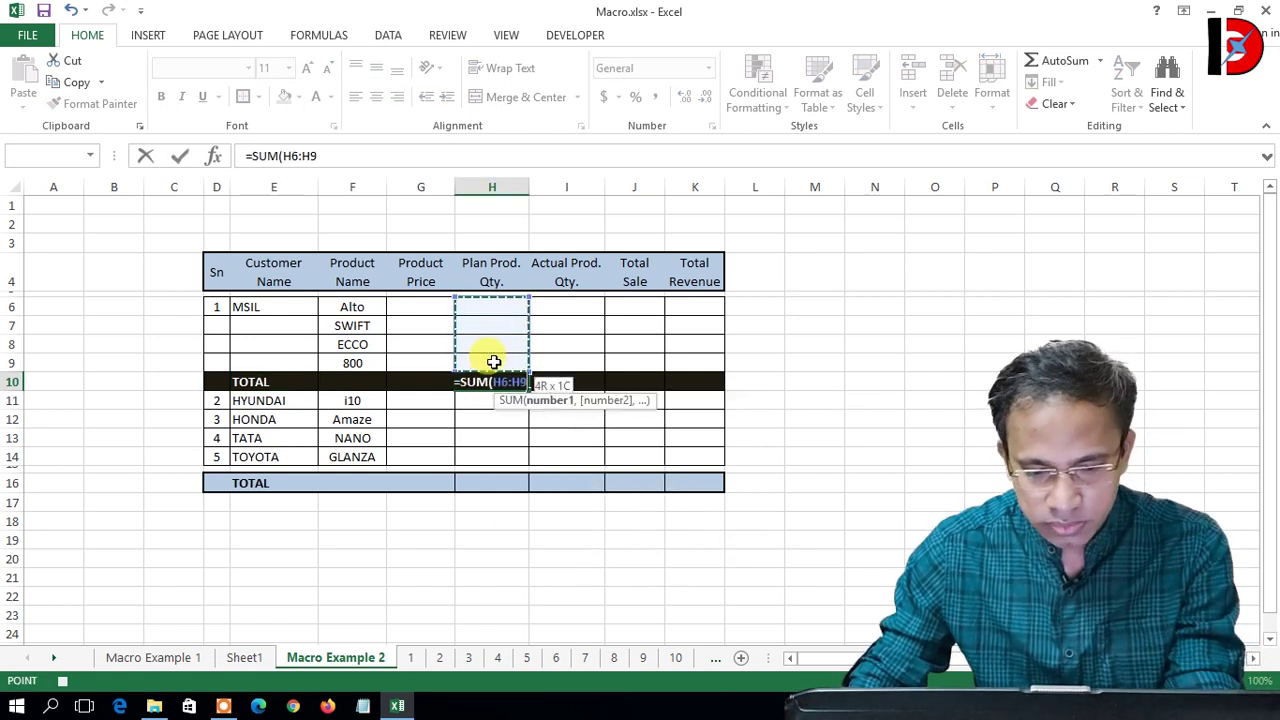
key(Return)
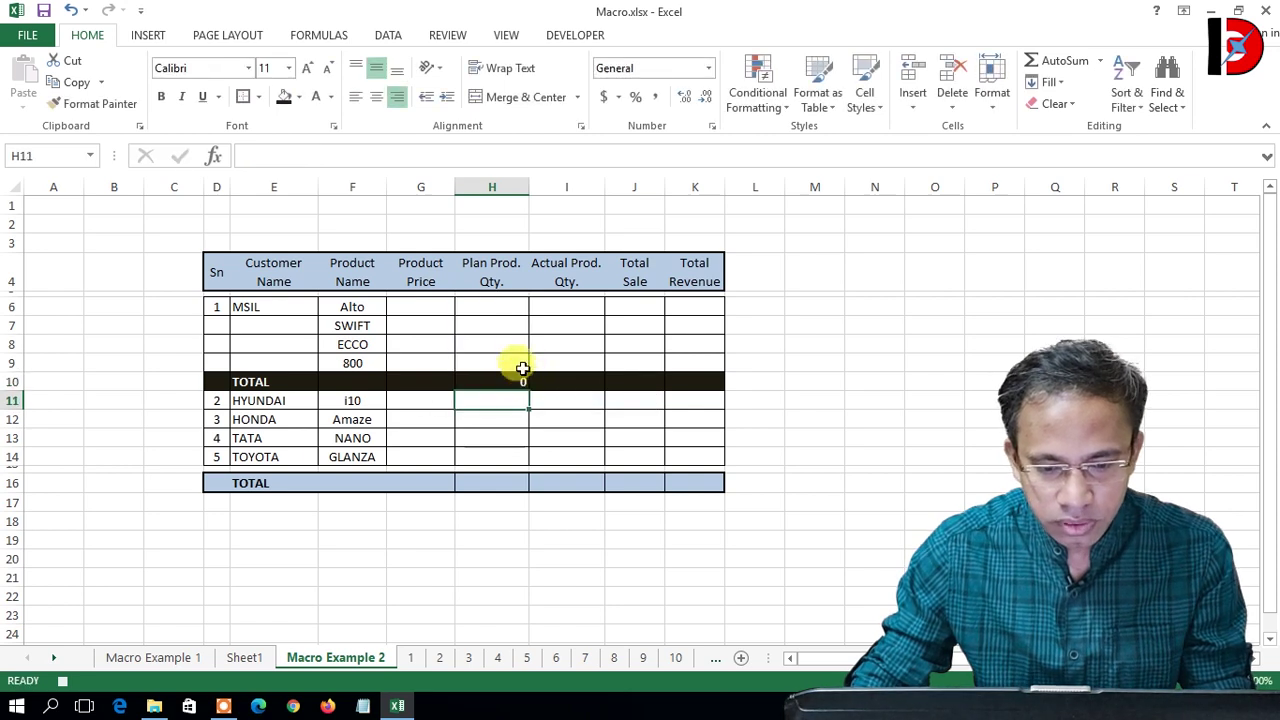
Step: Fill the SUM formula from H10 across to K10 and stop recording the macro
click(519, 381)
drag(528, 391, 720, 386)
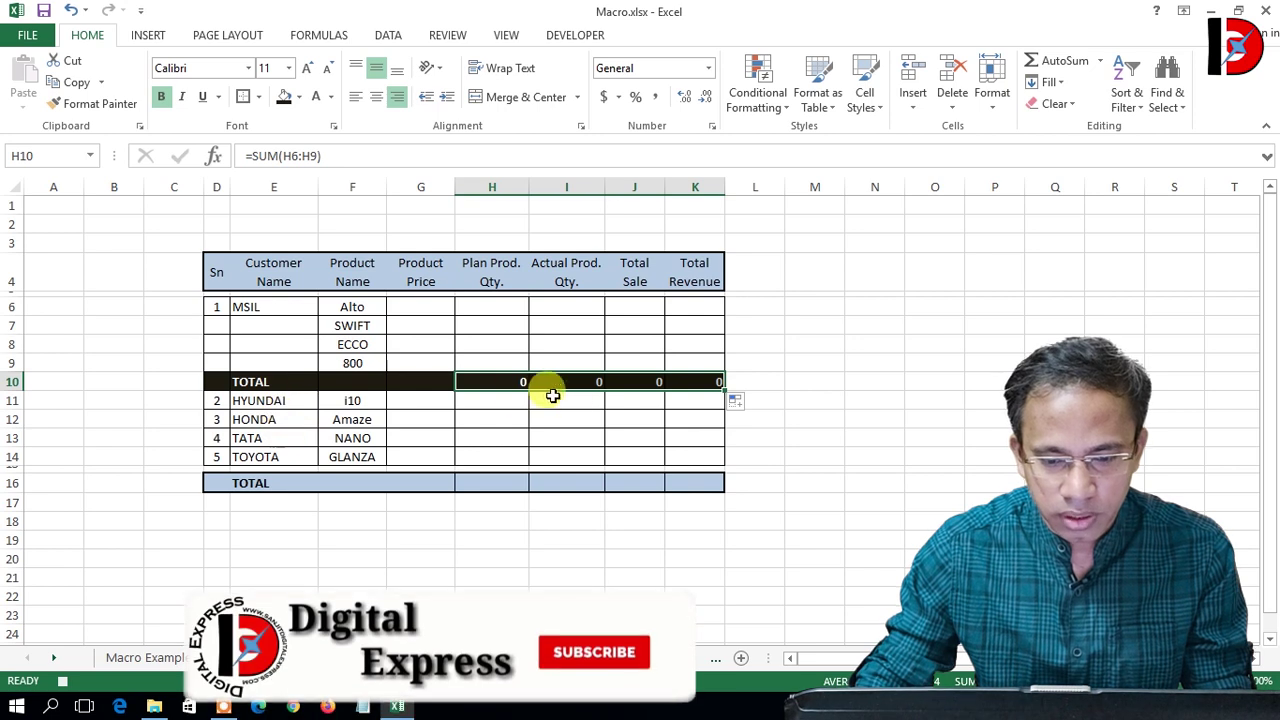
click(687, 384)
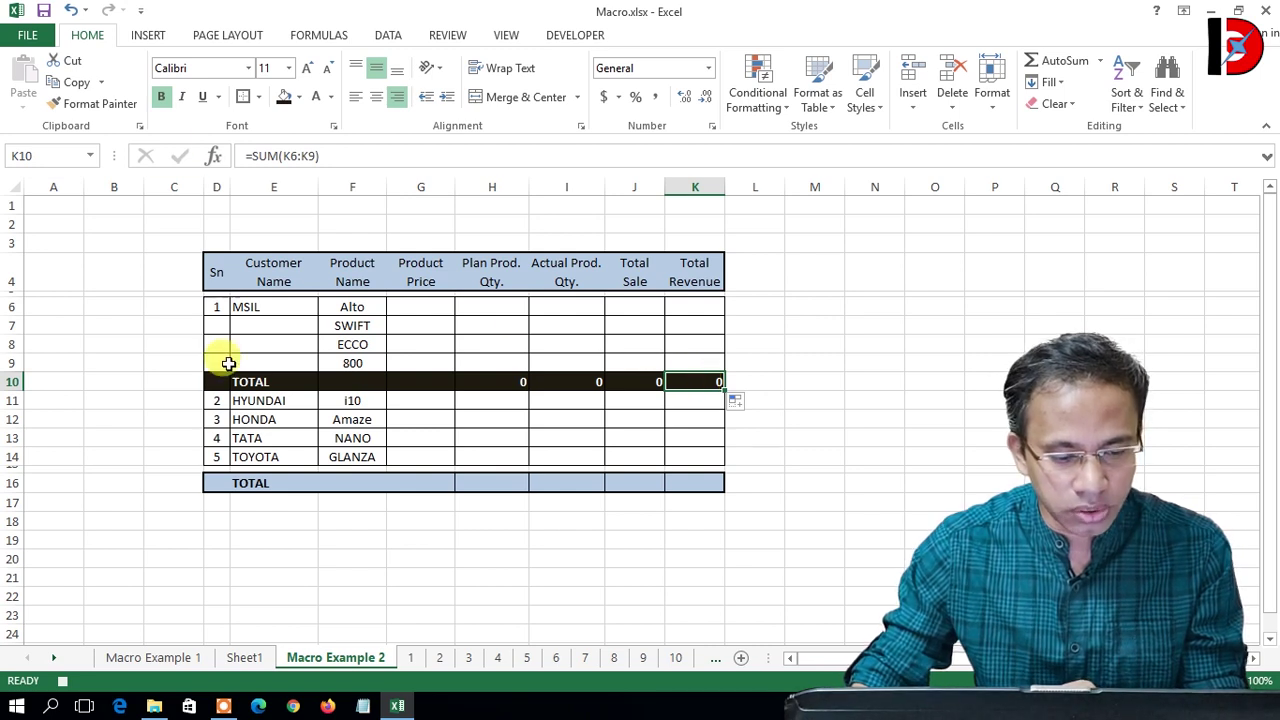
click(63, 681)
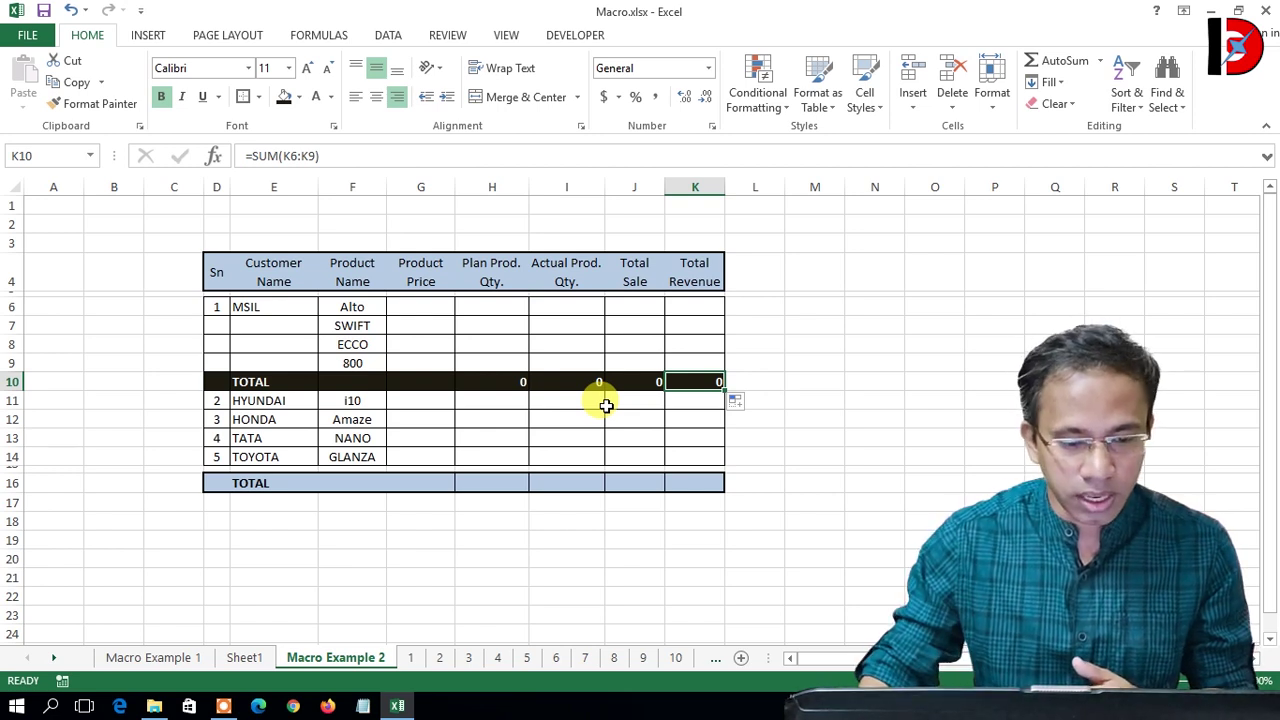
Step: Run Macro3 from cell D11 in the HYUNDAI row
click(217, 401)
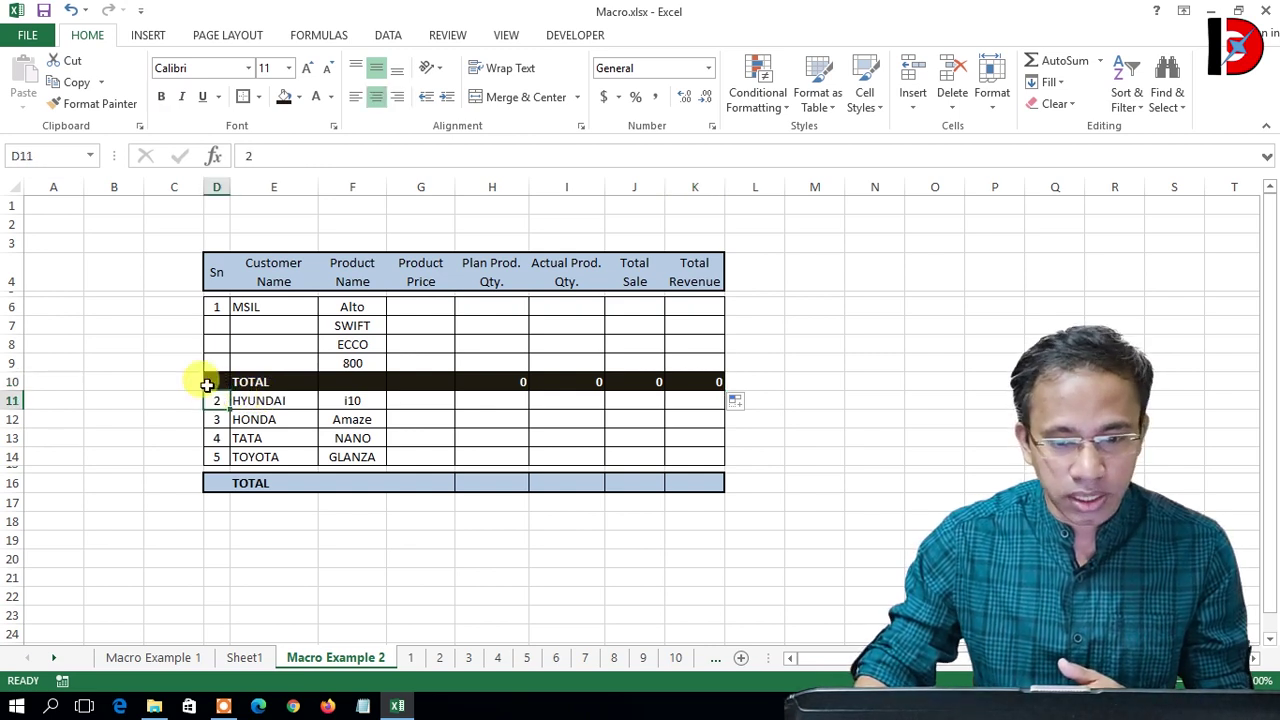
click(575, 38)
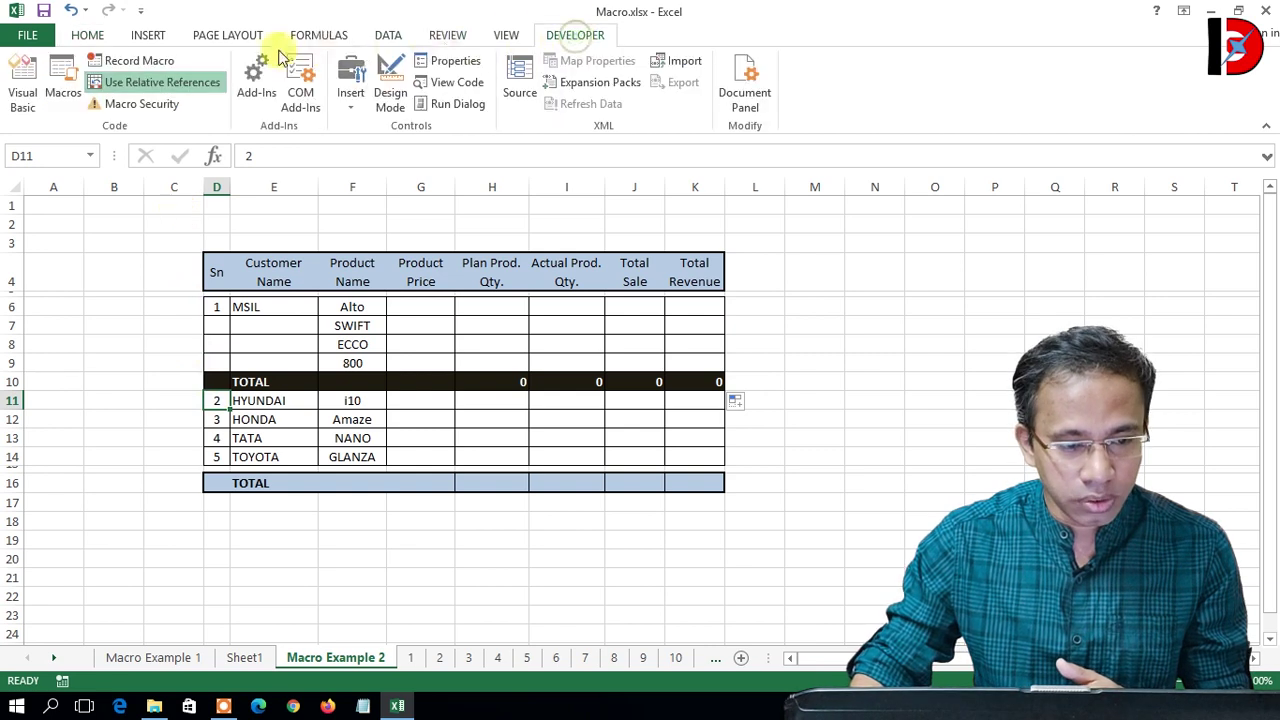
click(68, 88)
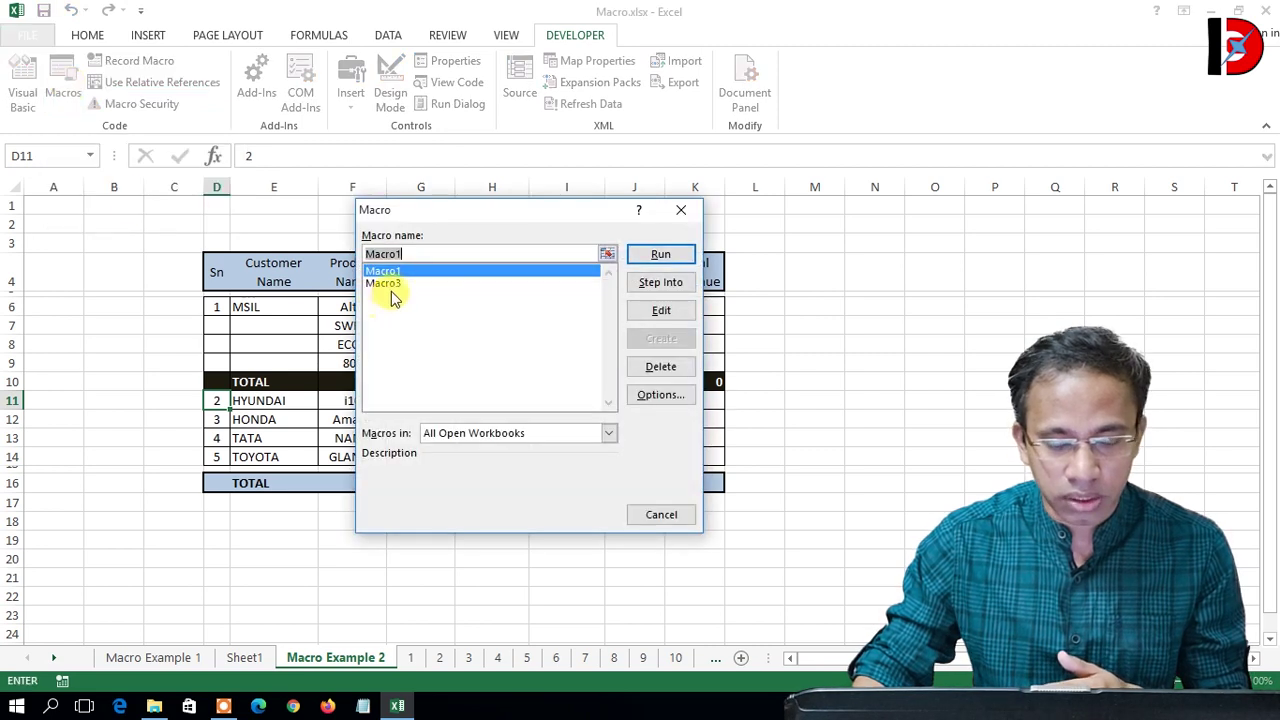
click(396, 285)
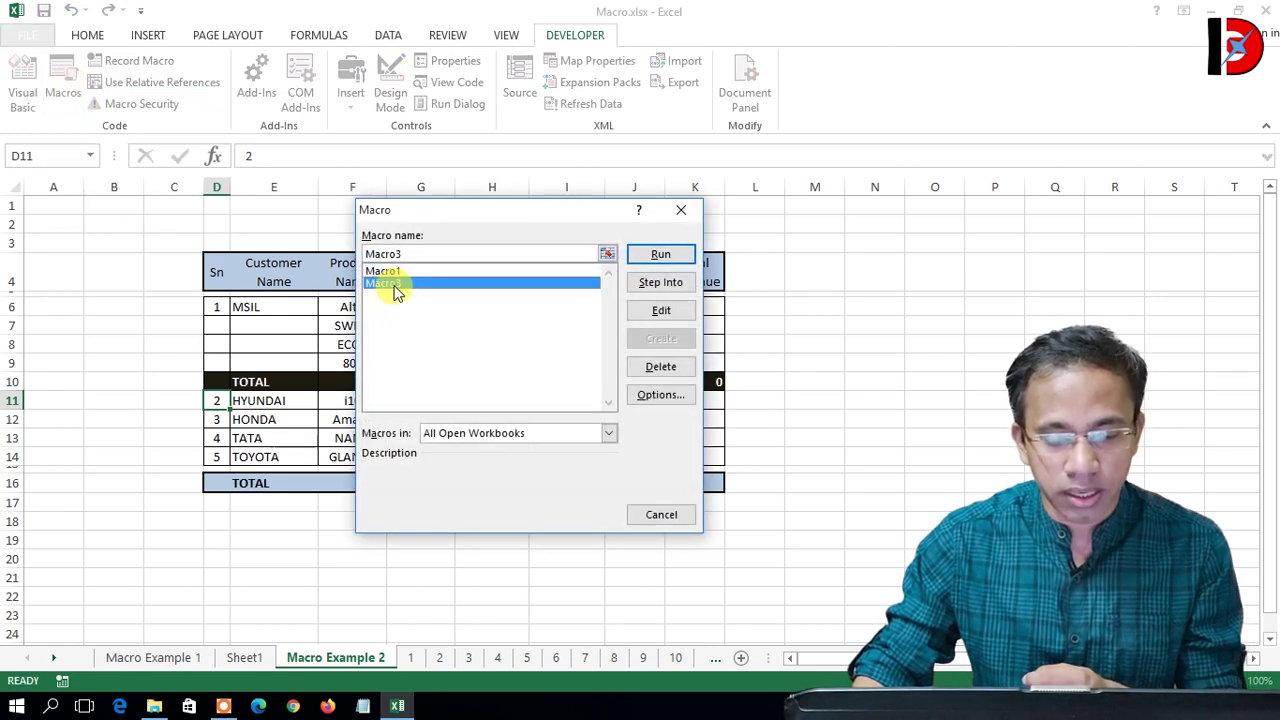
click(658, 256)
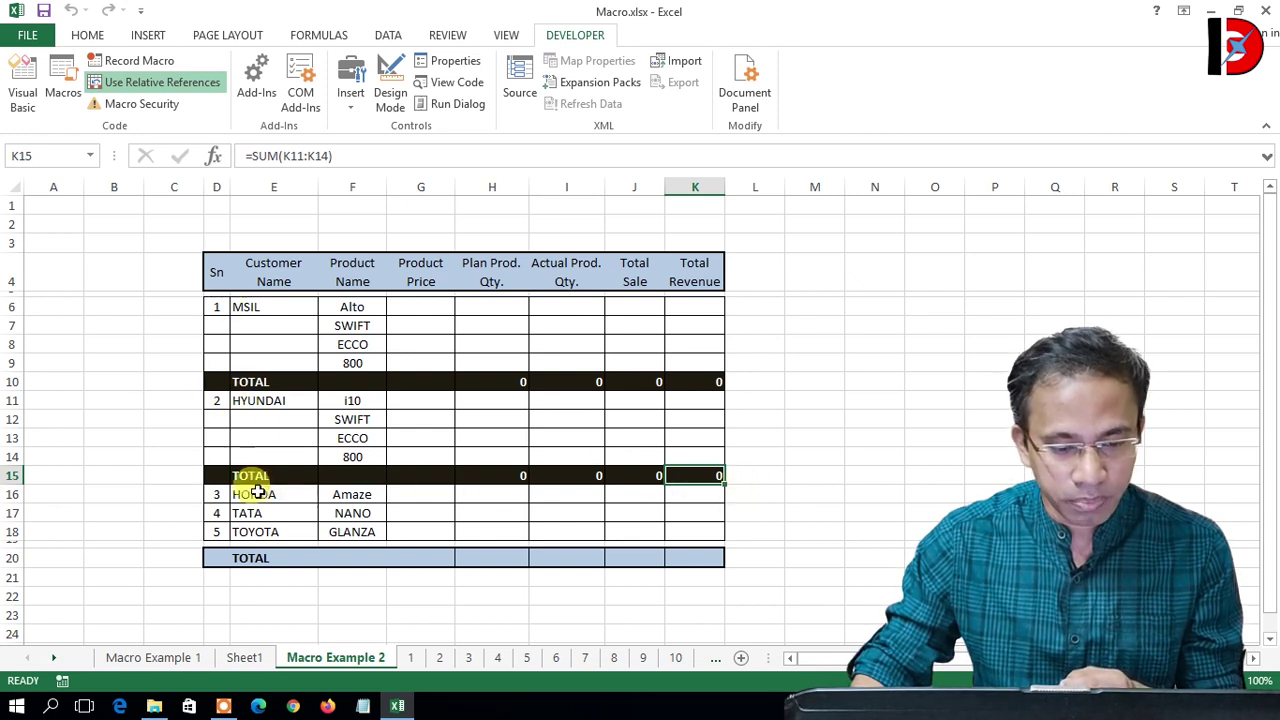
Step: Run Macro3 again from cell D16 in the HONDA row and from cell D21 in the TATA row
click(219, 497)
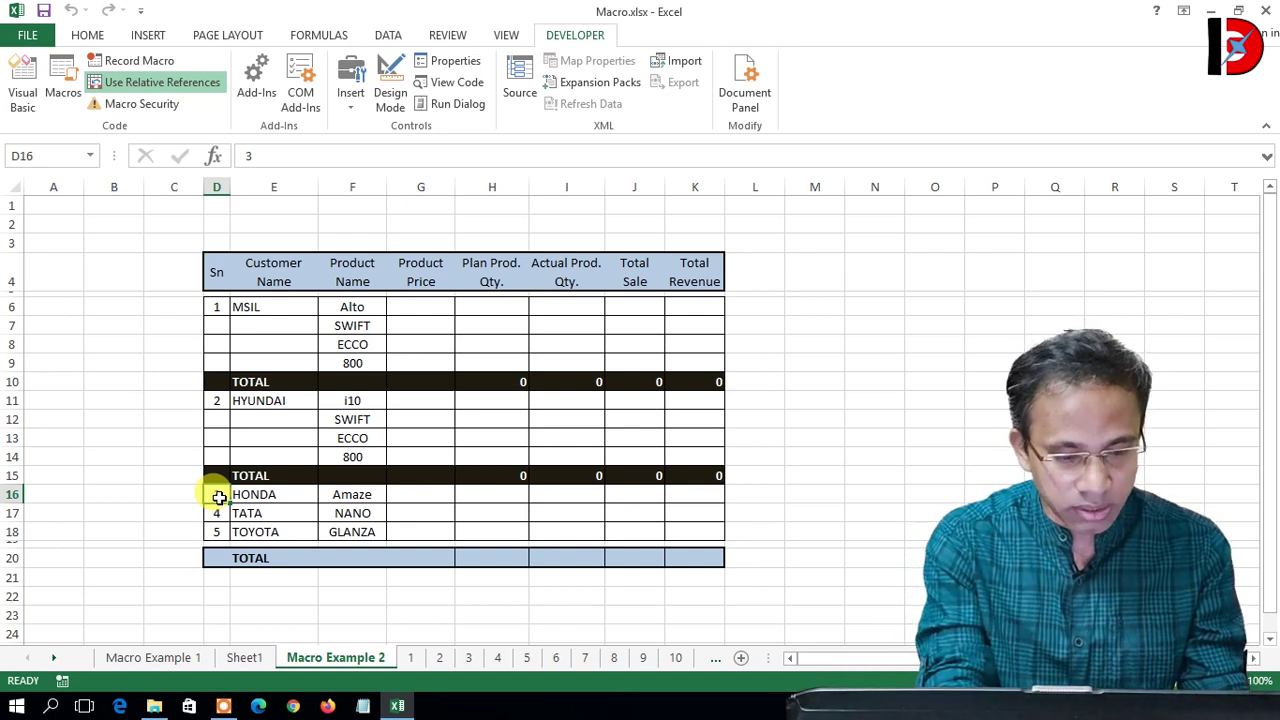
key(ctrl+q)
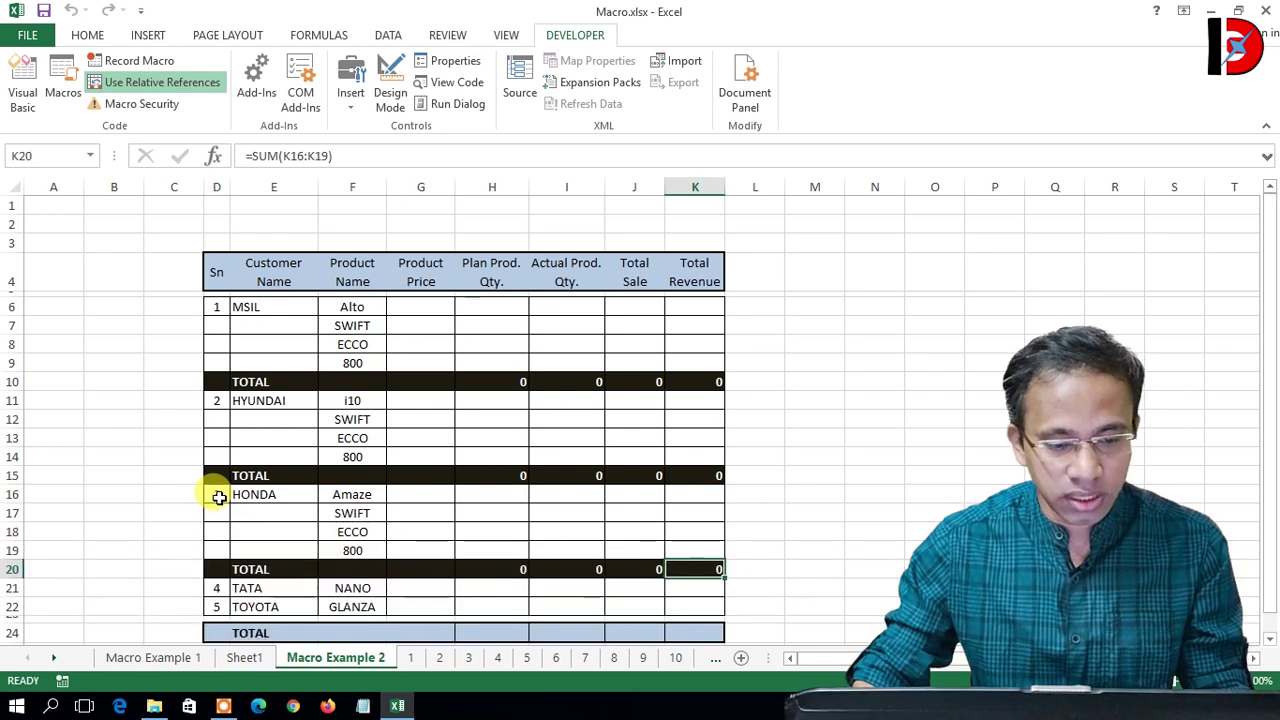
scroll(216, 497, down, 1)
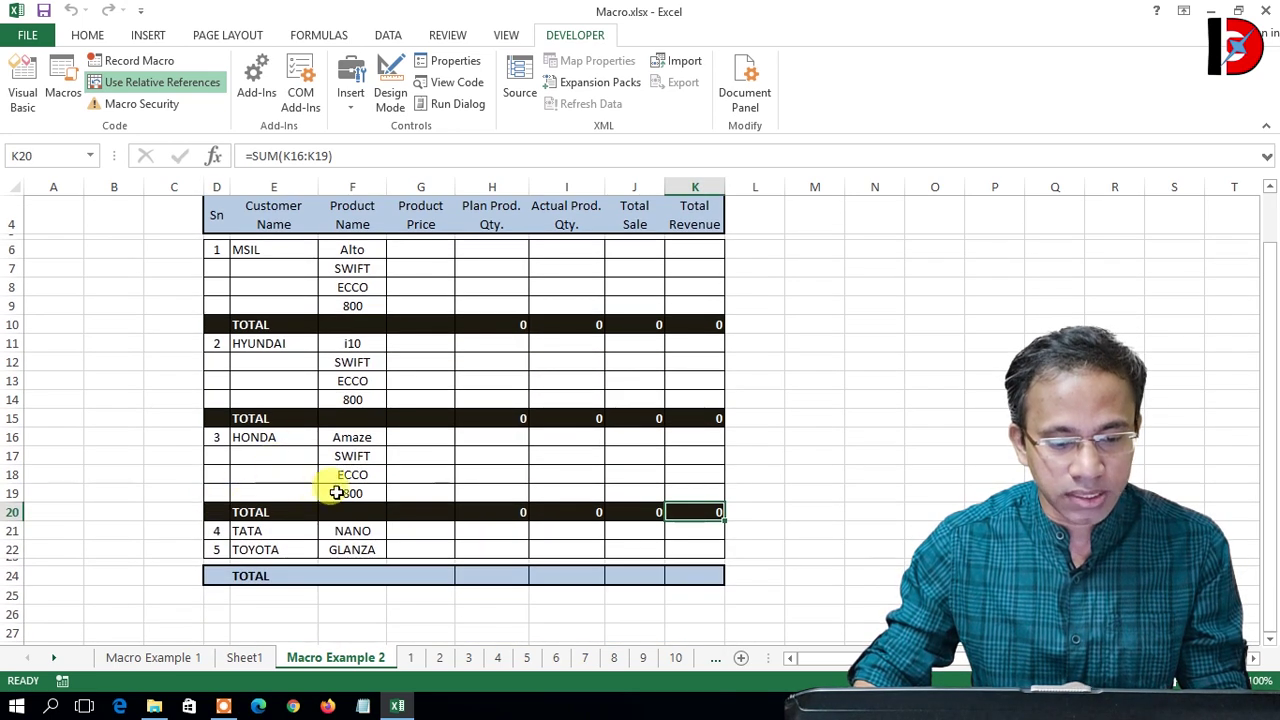
scroll(300, 489, down, 1)
click(219, 468)
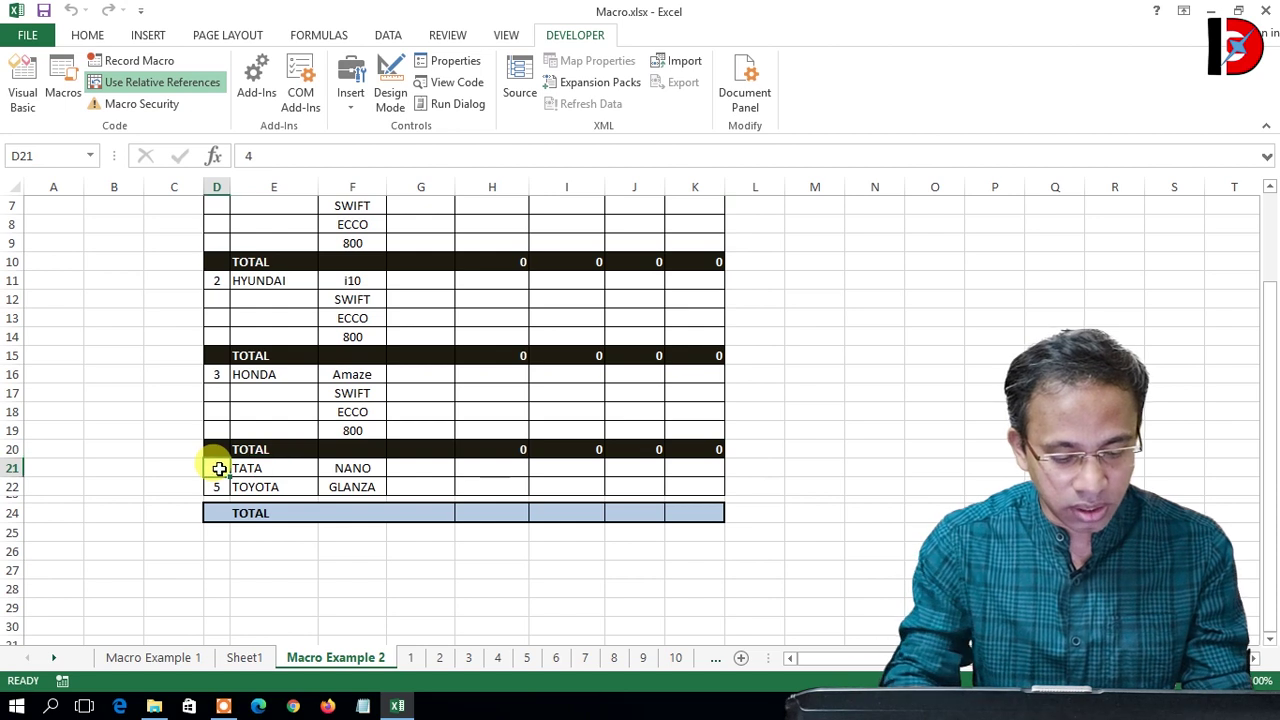
key(ctrl+q)
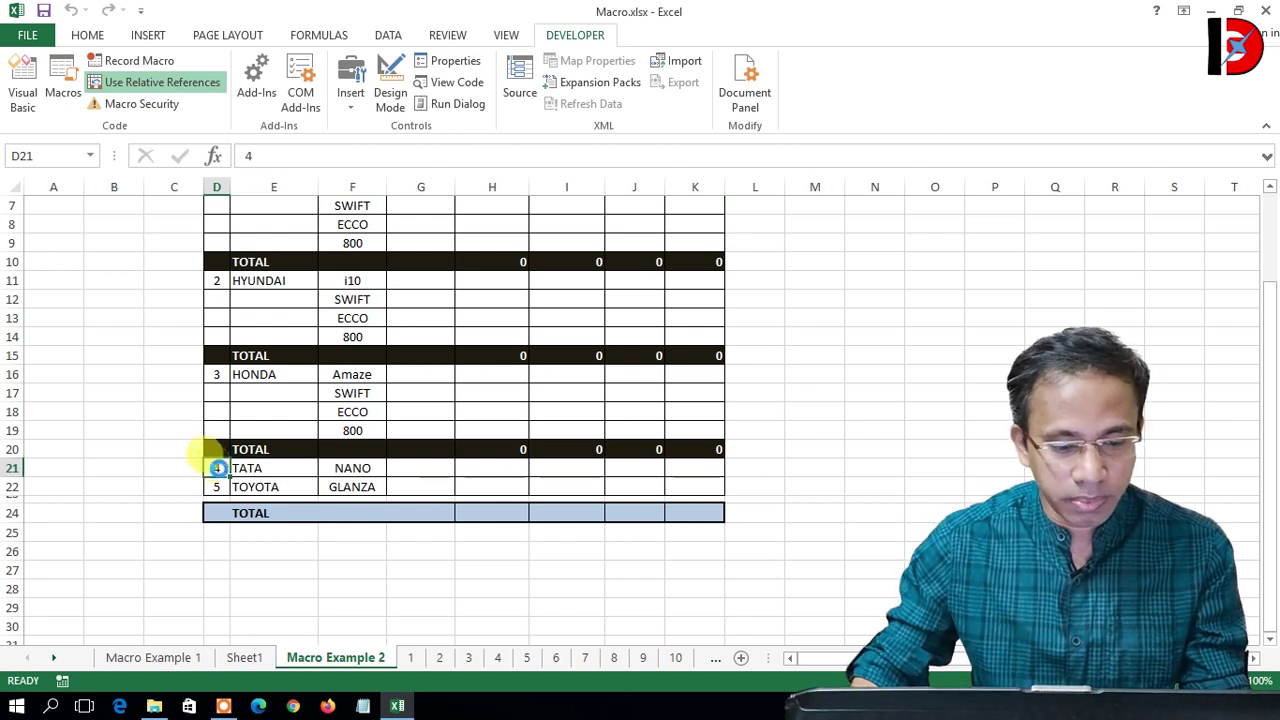
scroll(219, 468, down, 1)
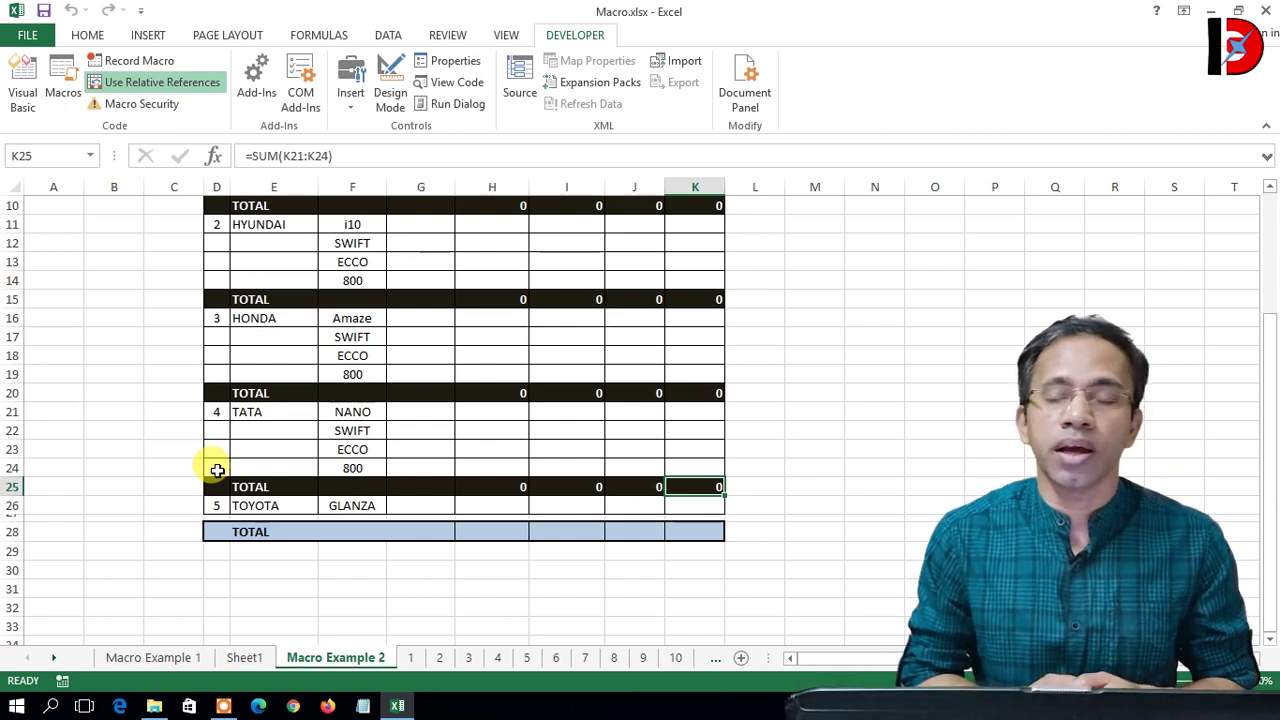
Step: Browse the numbered sheets, including 1, 8, 9, 11 and 13, to examine their rejection table layouts
click(410, 659)
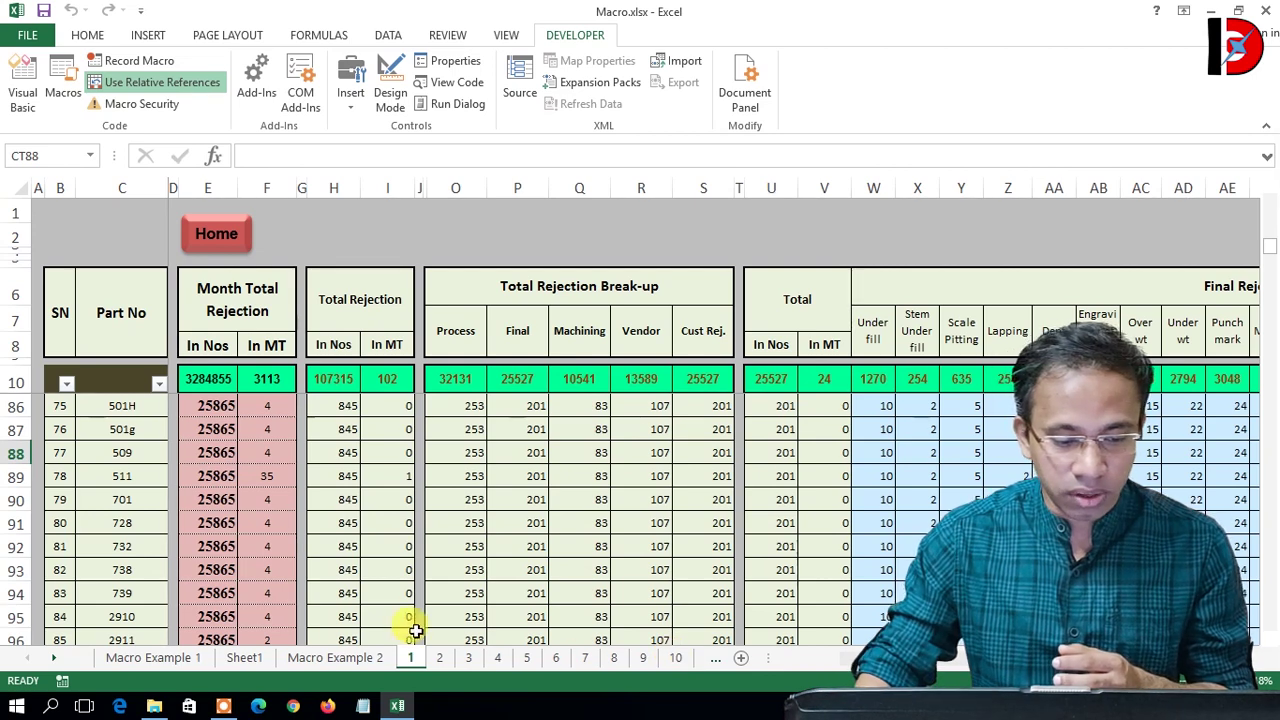
click(53, 658)
click(53, 658)
click(53, 658)
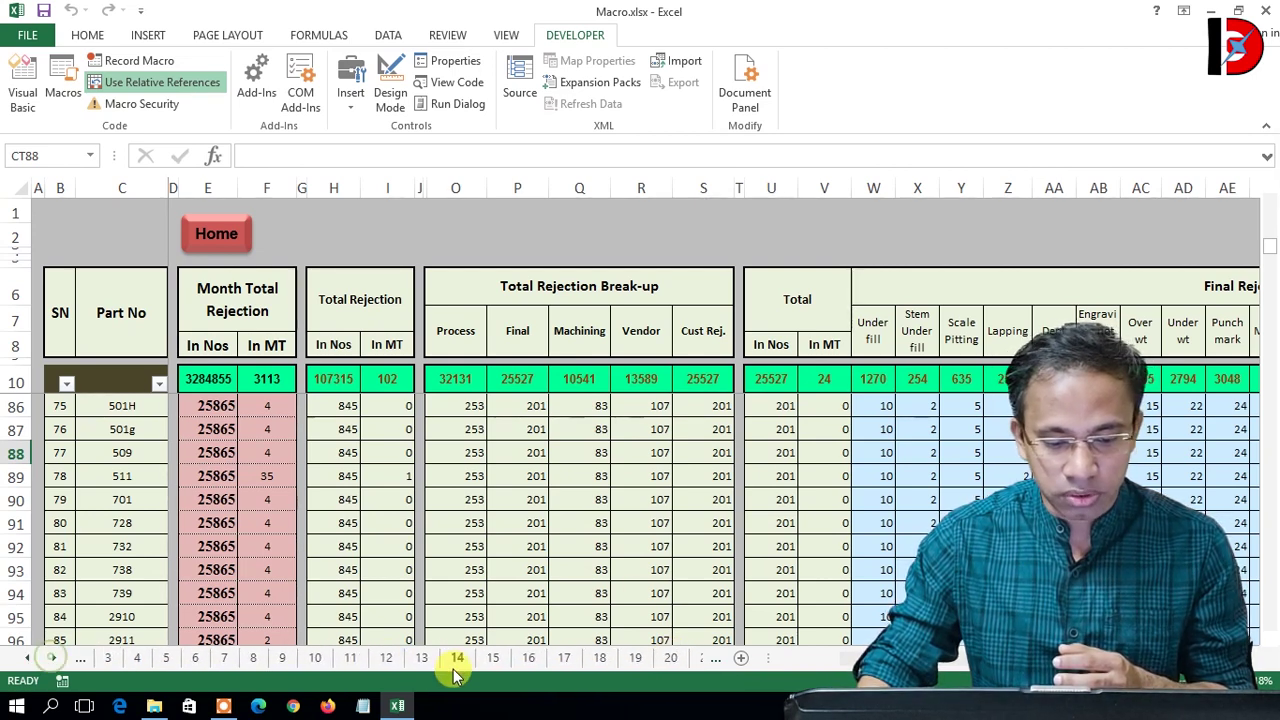
click(257, 660)
click(282, 660)
click(349, 658)
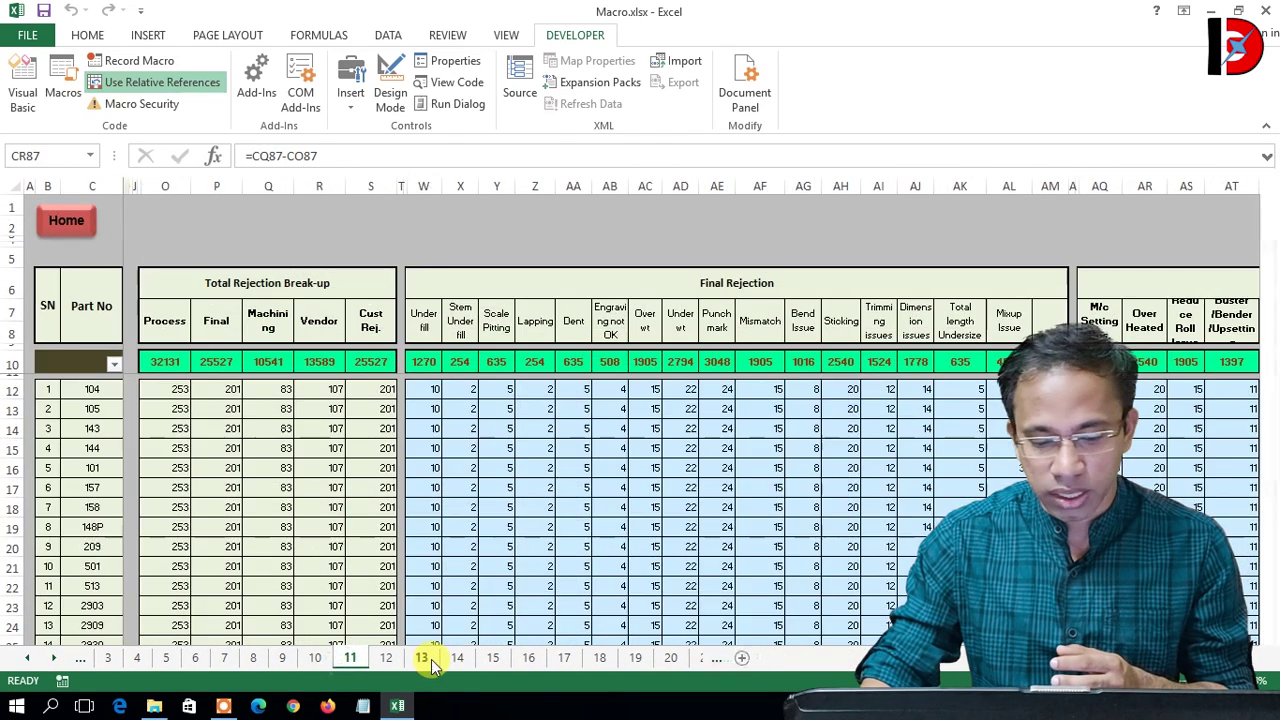
click(421, 658)
click(27, 658)
click(27, 658)
click(27, 658)
click(27, 658)
click(27, 658)
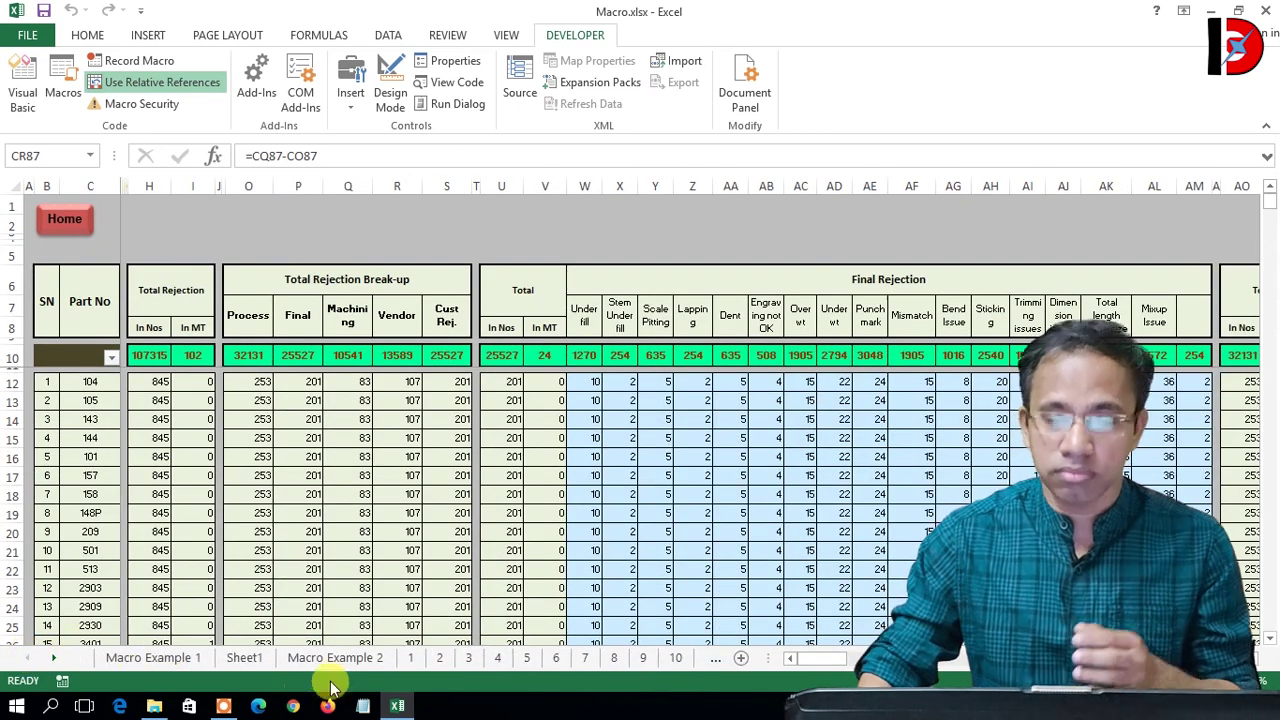
Step: Switch to sheet 1 and select cell A1
click(412, 659)
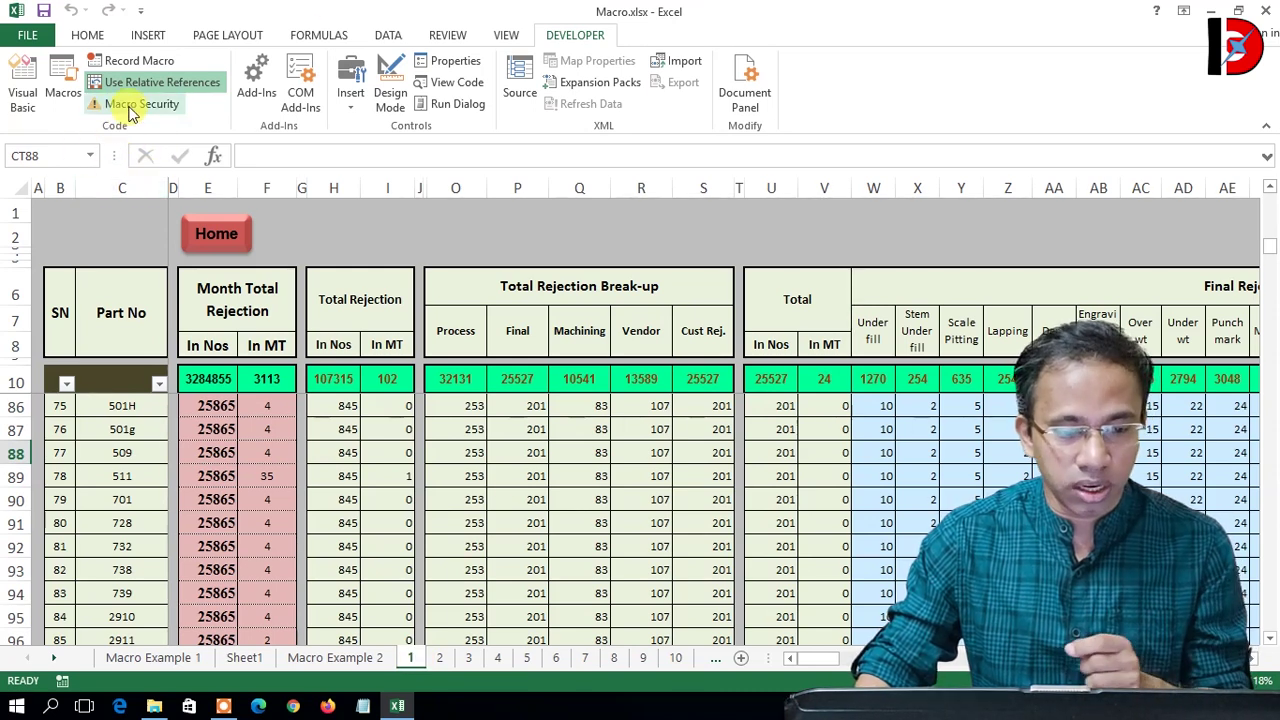
click(193, 88)
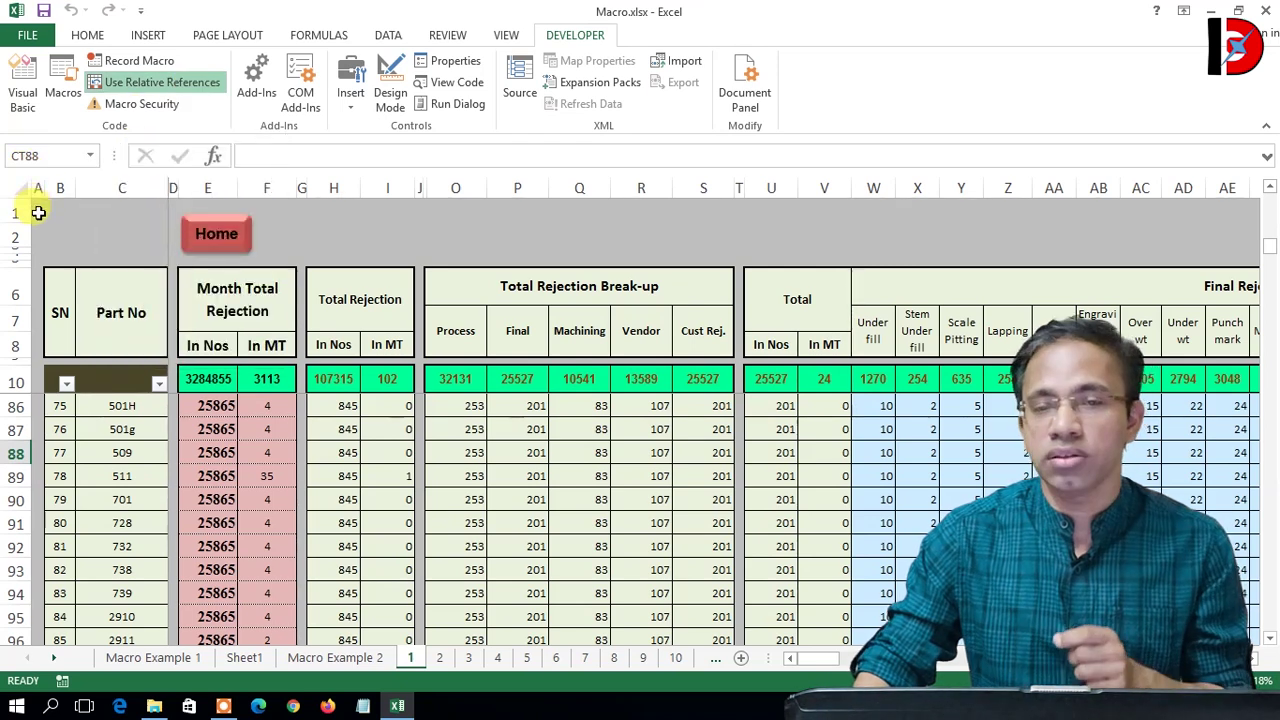
click(38, 212)
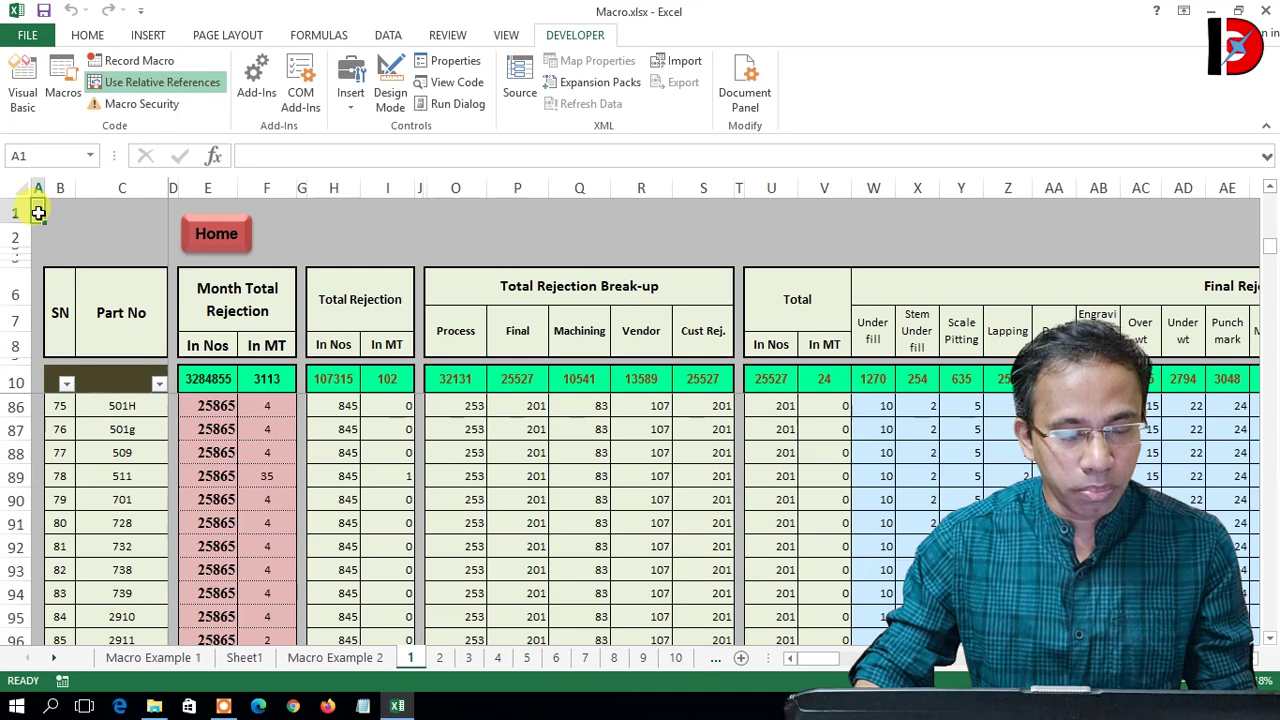
Step: Start recording a new macro under its default name, stored in This Workbook, with relative references in use
click(127, 63)
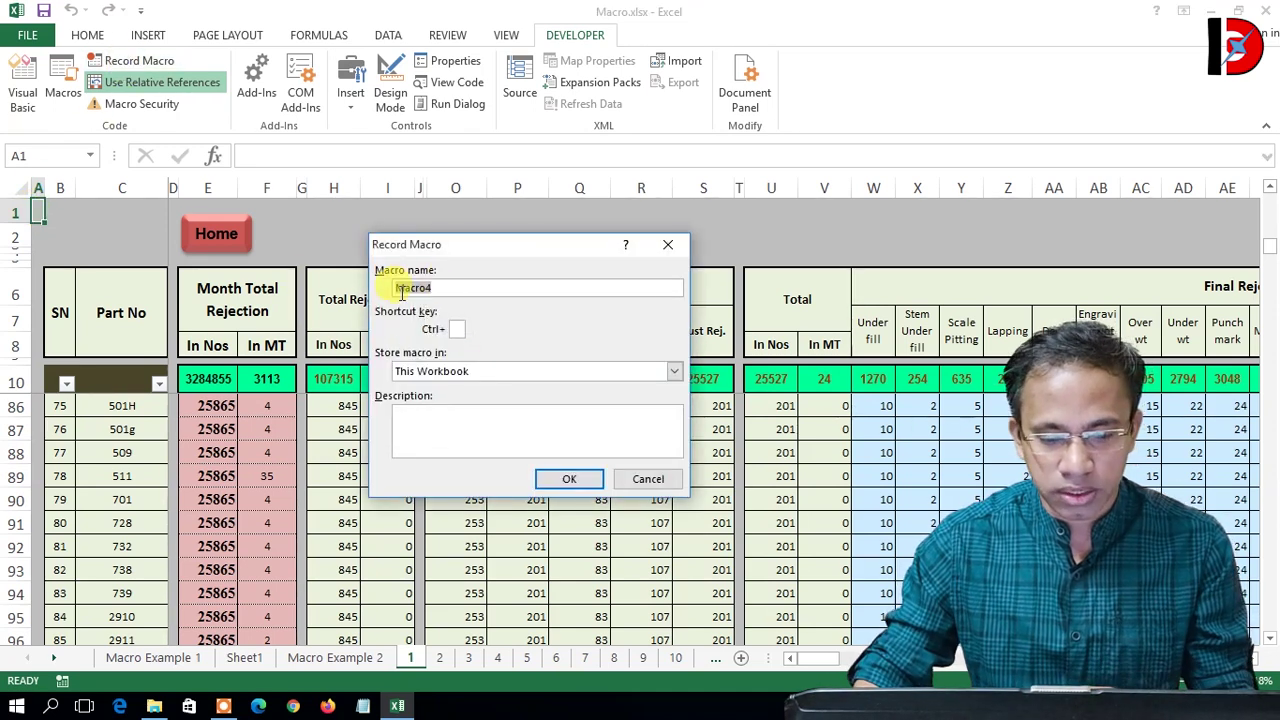
click(458, 329)
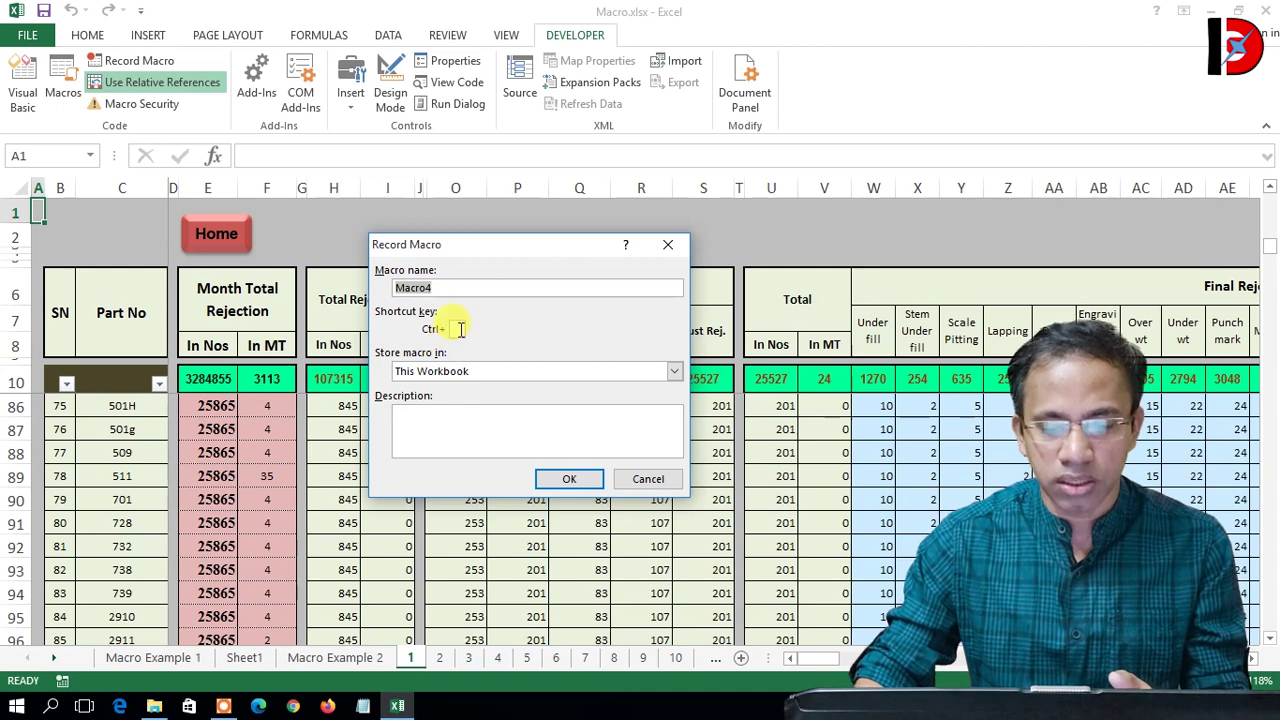
click(459, 329)
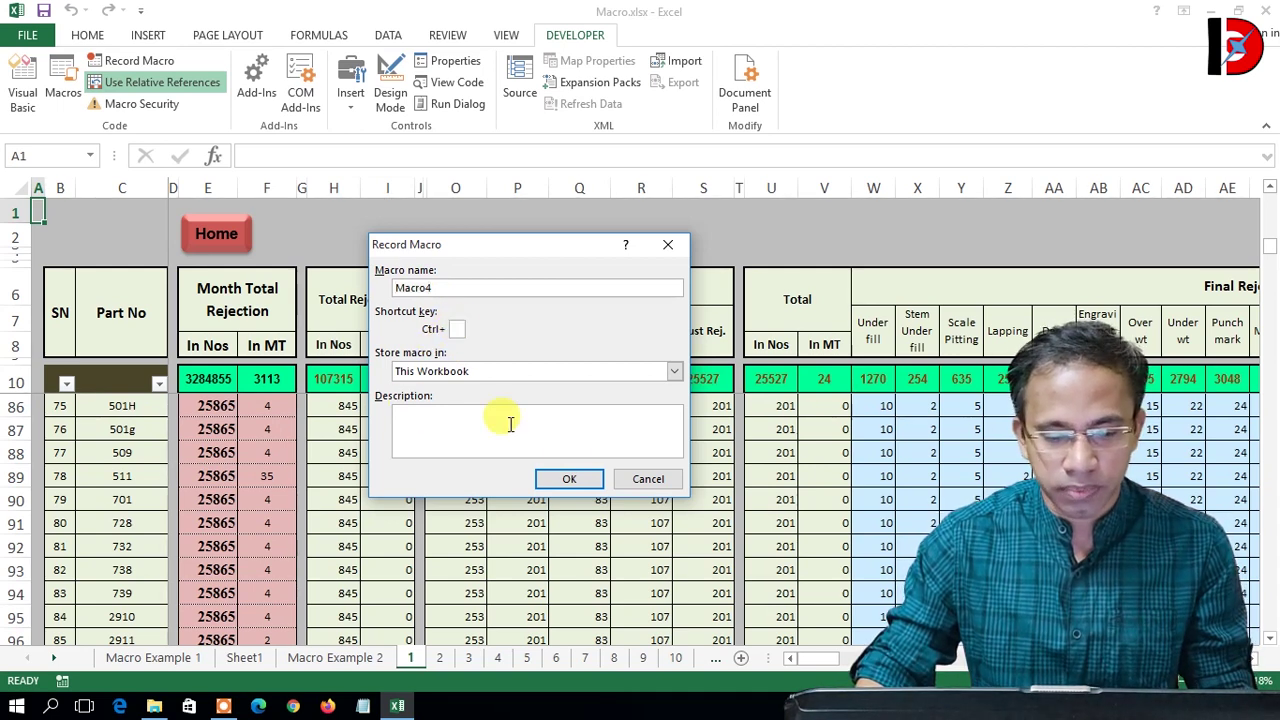
click(566, 481)
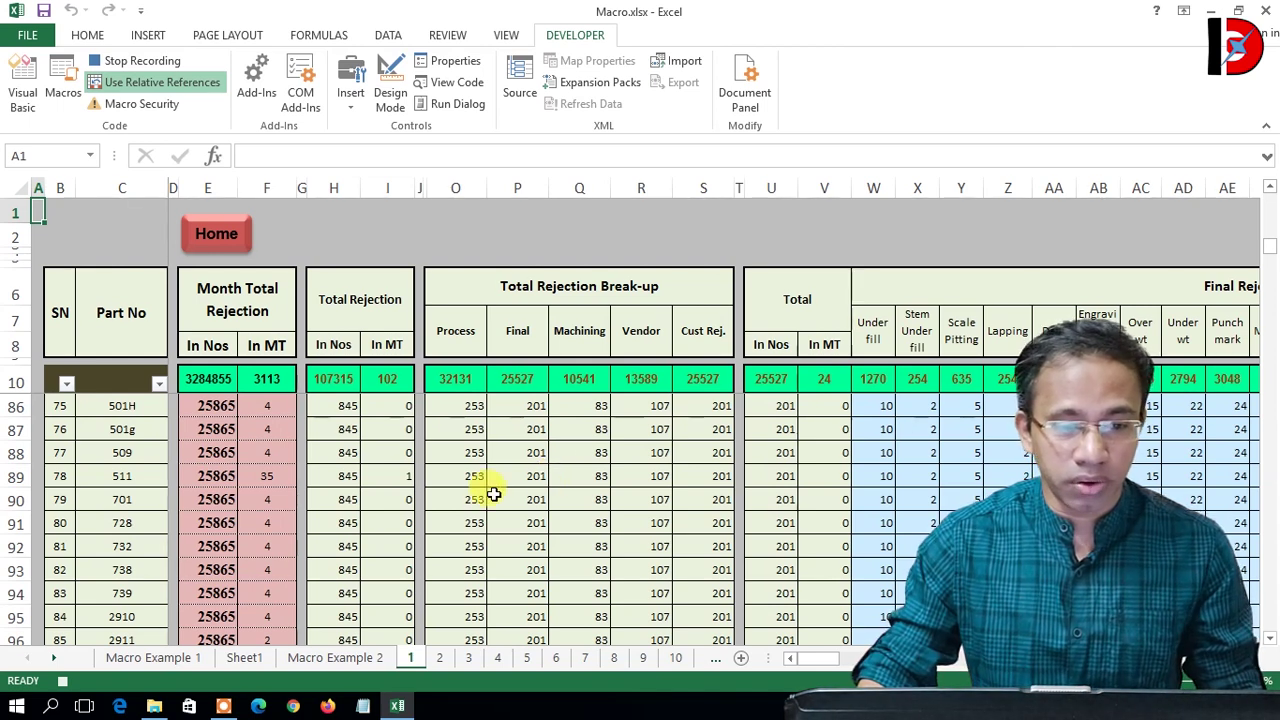
click(160, 81)
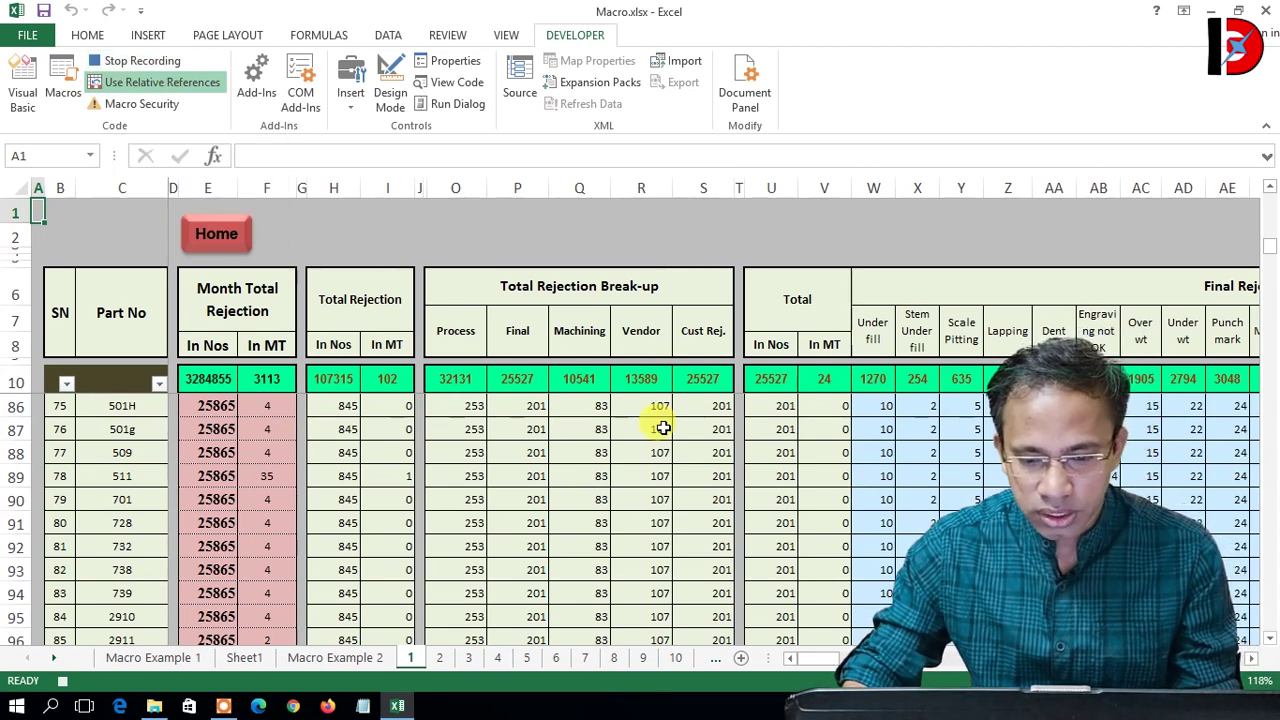
Step: Clear the defect entries for all parts in the Final Rejection and Process Inspection Defects sections of sheet 1
scroll(663, 420, down, 1)
scroll(675, 433, up, 14)
scroll(687, 443, up, 11)
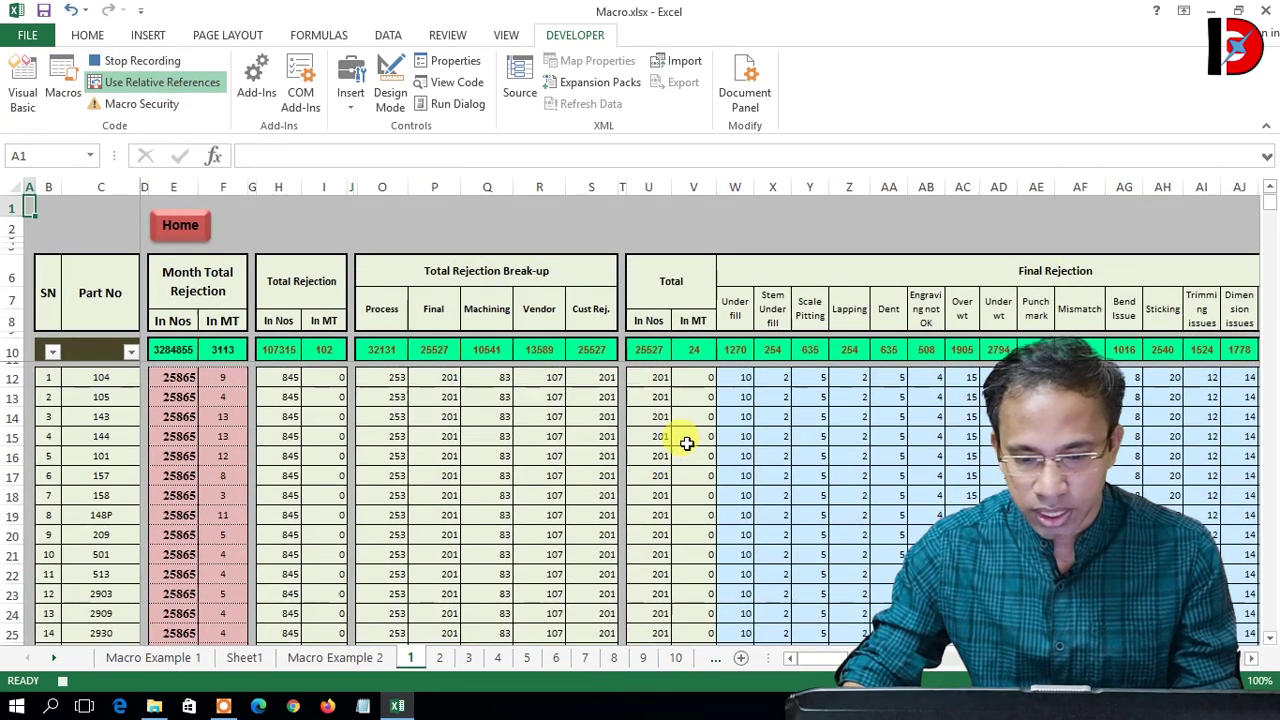
drag(731, 391, 1222, 558)
drag(812, 657, 822, 657)
drag(749, 566, 1134, 363)
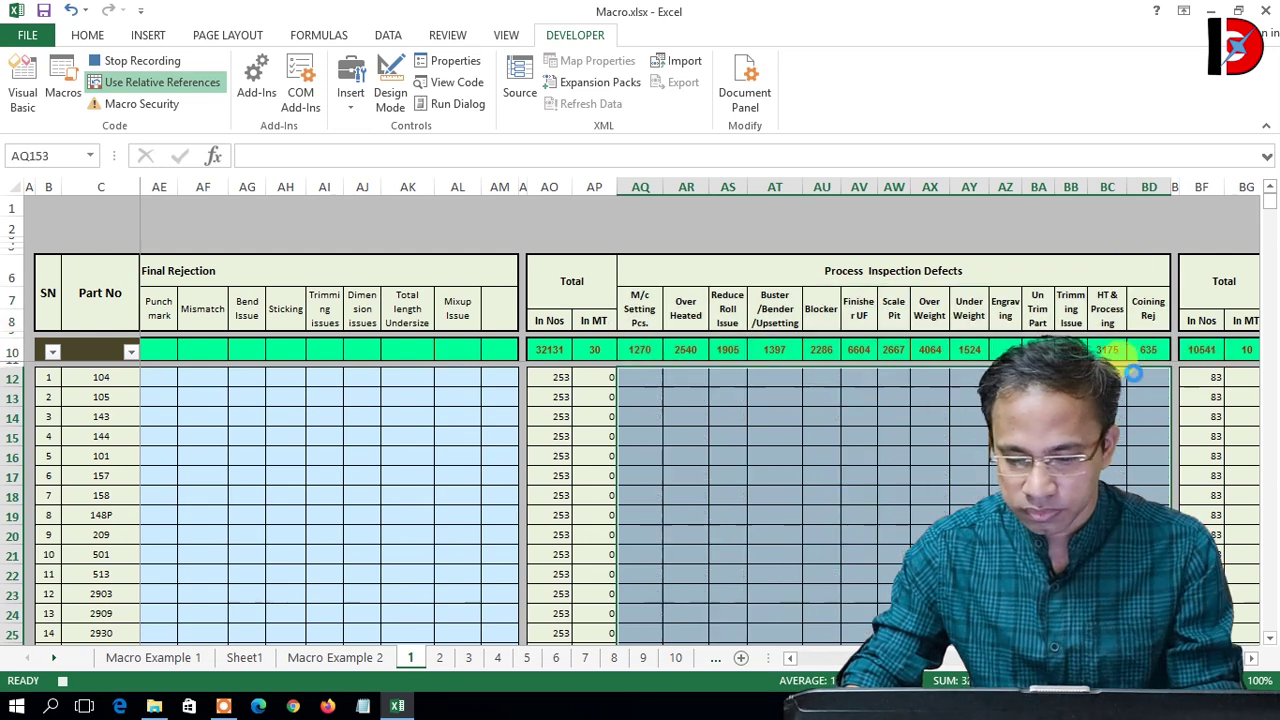
key(Delete)
Step: Clear the defect entries for all parts in the machining and Vendor Rejection sections of sheet 1
scroll(486, 443, right, 5)
drag(375, 377, 516, 670)
drag(649, 569, 777, 372)
key(Delete)
Step: Clear the Customer Return defect entries from column BV to CI on sheet 1 and stop recording the macro
drag(918, 378, 1148, 680)
key(Delete)
scroll(850, 500, up, 18)
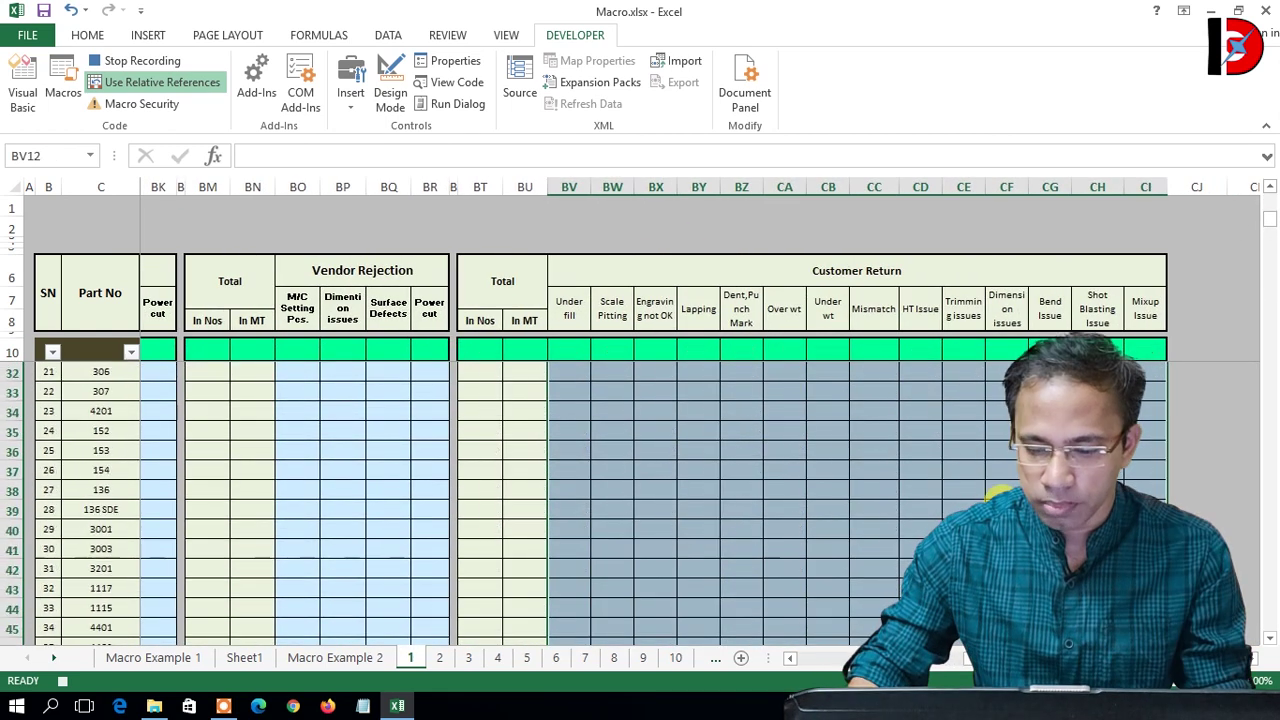
drag(1000, 659, 797, 660)
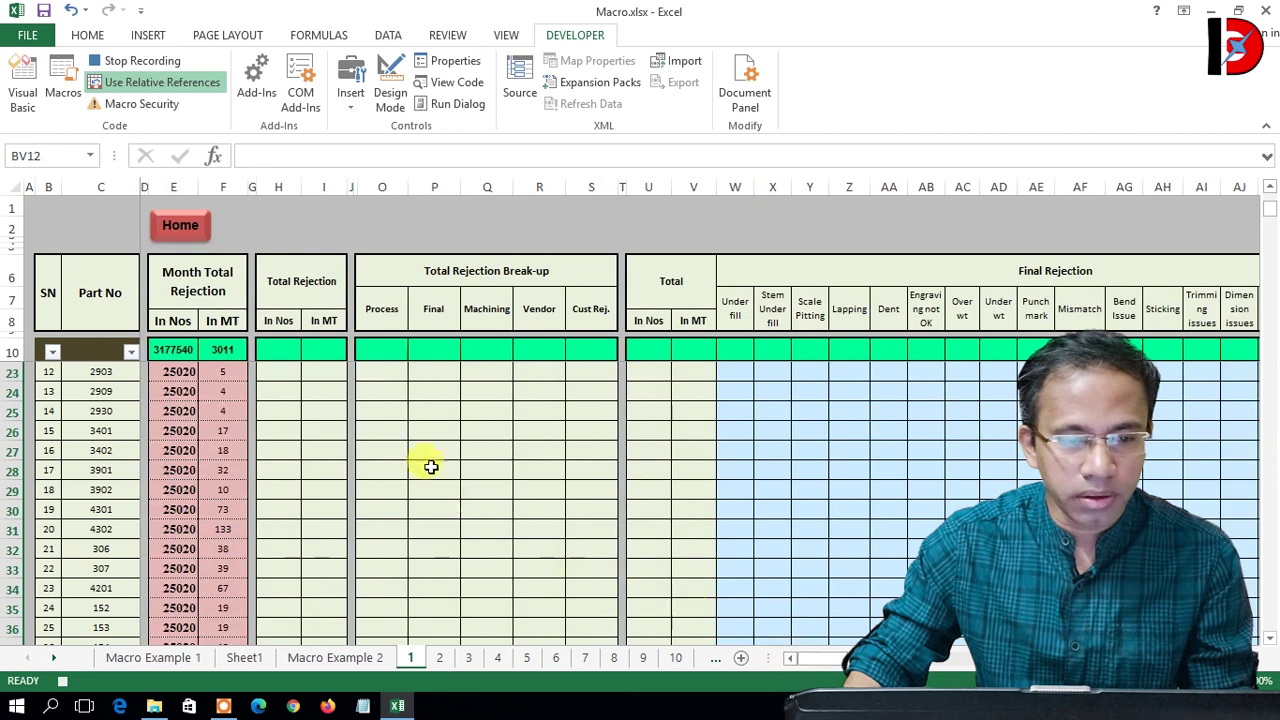
click(145, 62)
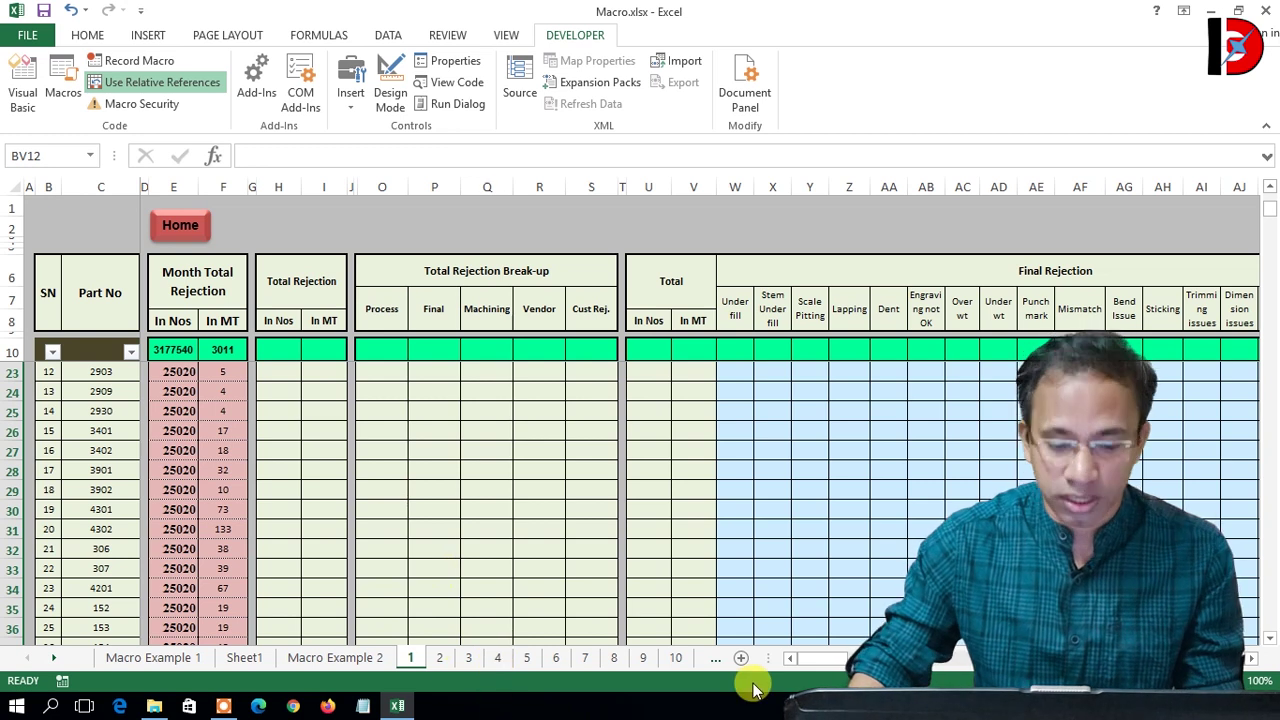
Step: Group the numbered sheets 2 through 31 so they are all selected together
click(440, 658)
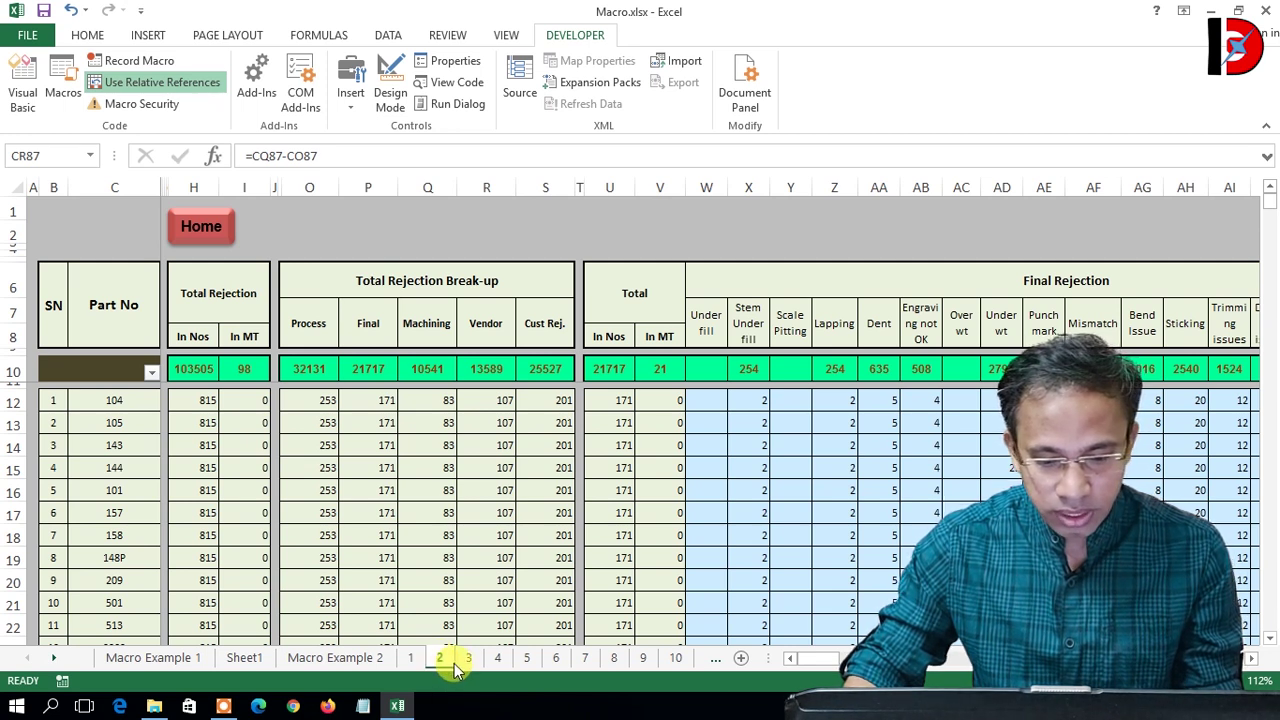
ctrl+click(468, 658)
ctrl+click(526, 658)
ctrl+click(555, 658)
ctrl+click(614, 658)
ctrl+click(643, 658)
ctrl+click(675, 658)
ctrl+click(50, 658)
ctrl+click(111, 658)
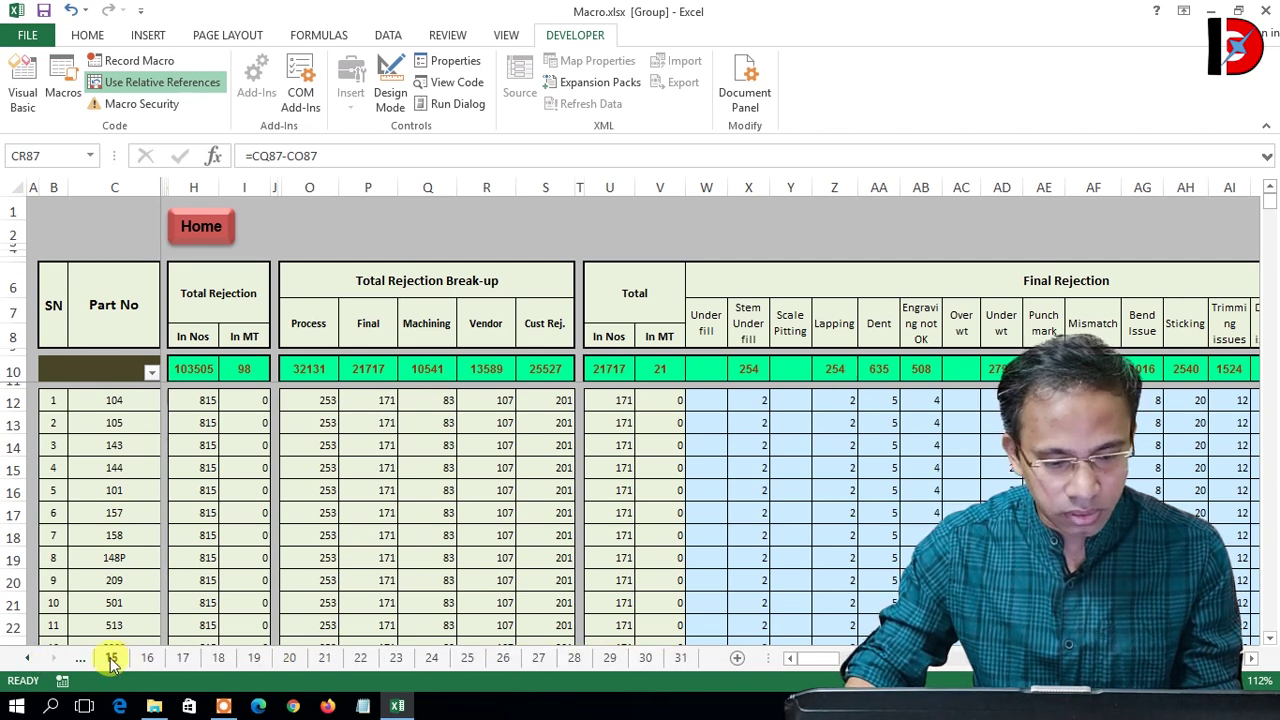
ctrl+click(147, 658)
ctrl+click(182, 658)
ctrl+click(218, 658)
ctrl+click(254, 658)
ctrl+click(289, 658)
ctrl+click(324, 658)
ctrl+click(360, 658)
ctrl+click(396, 658)
ctrl+click(431, 658)
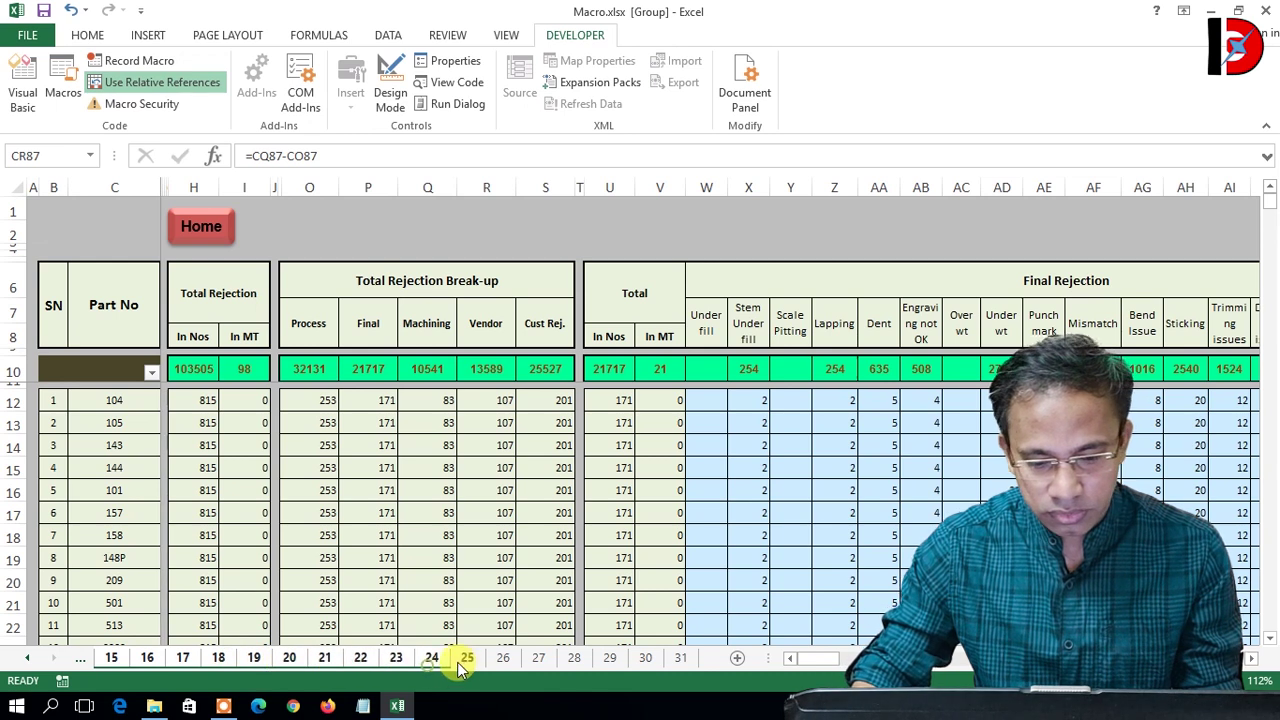
ctrl+click(645, 660)
ctrl+click(681, 660)
click(27, 658)
ctrl+click(233, 658)
ctrl+click(269, 658)
ctrl+click(305, 658)
ctrl+click(341, 658)
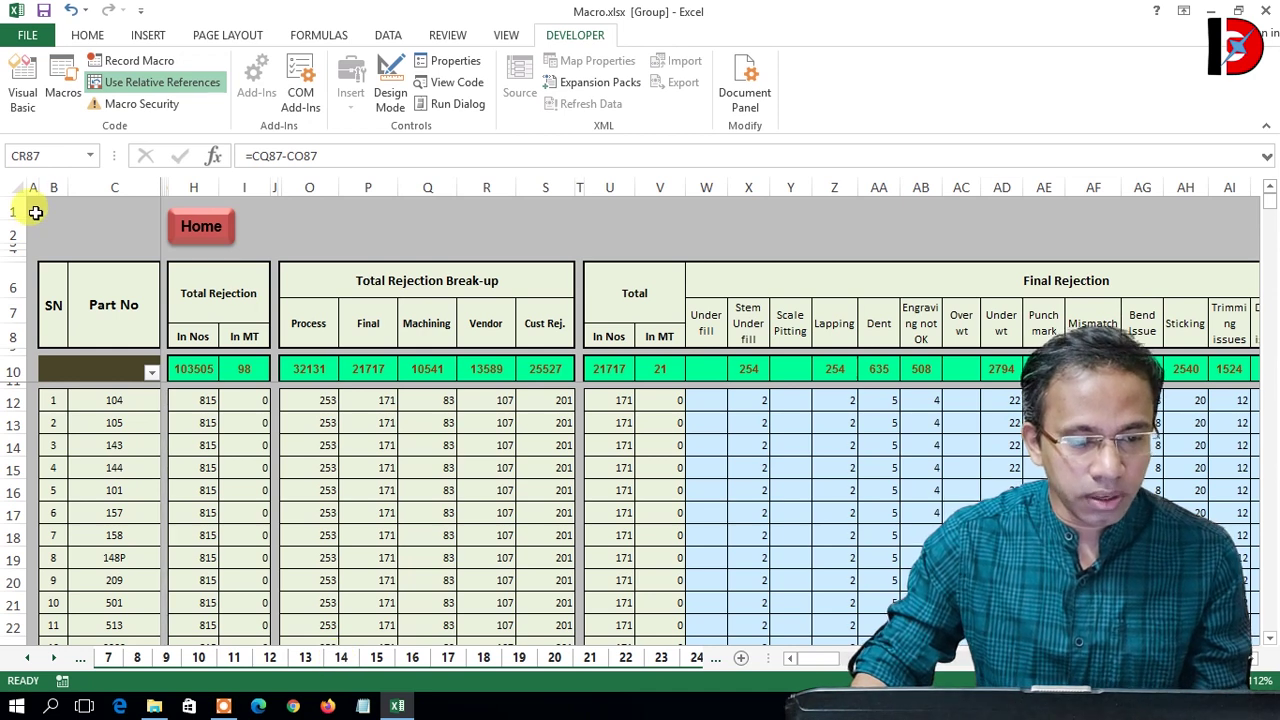
Step: Select cell A1 on the grouped sheets and run Macro4
click(34, 209)
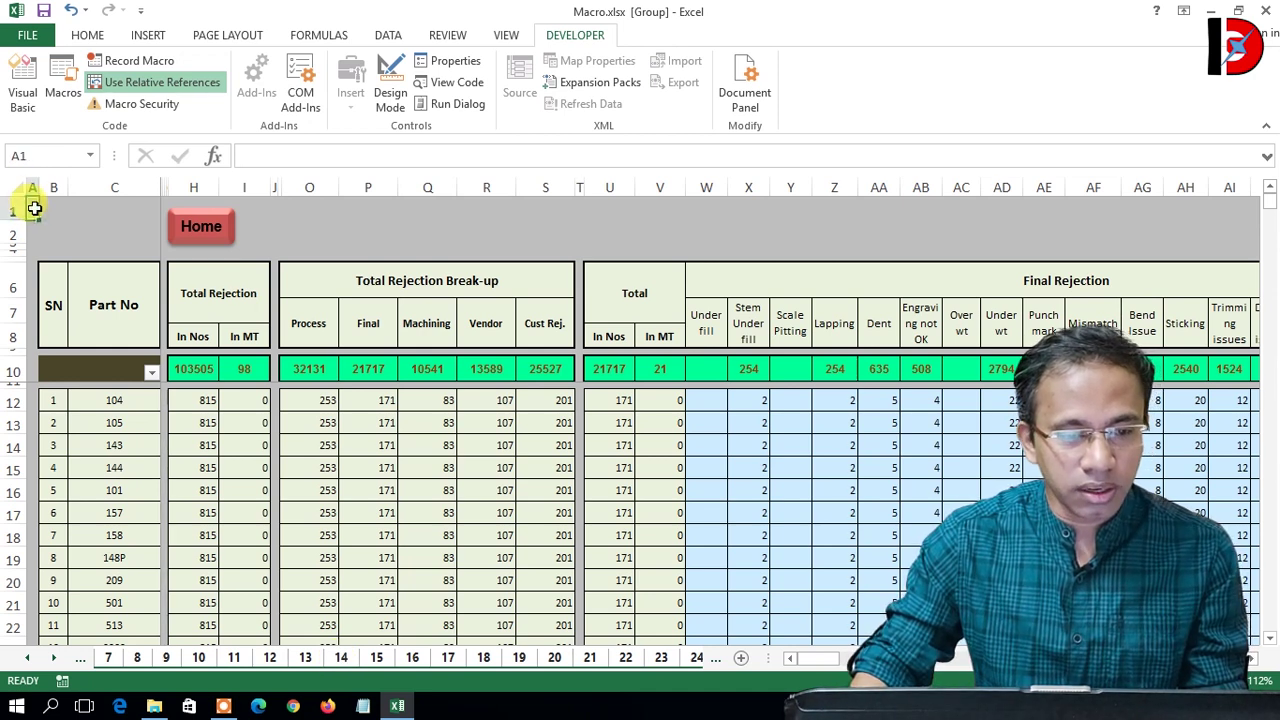
click(64, 88)
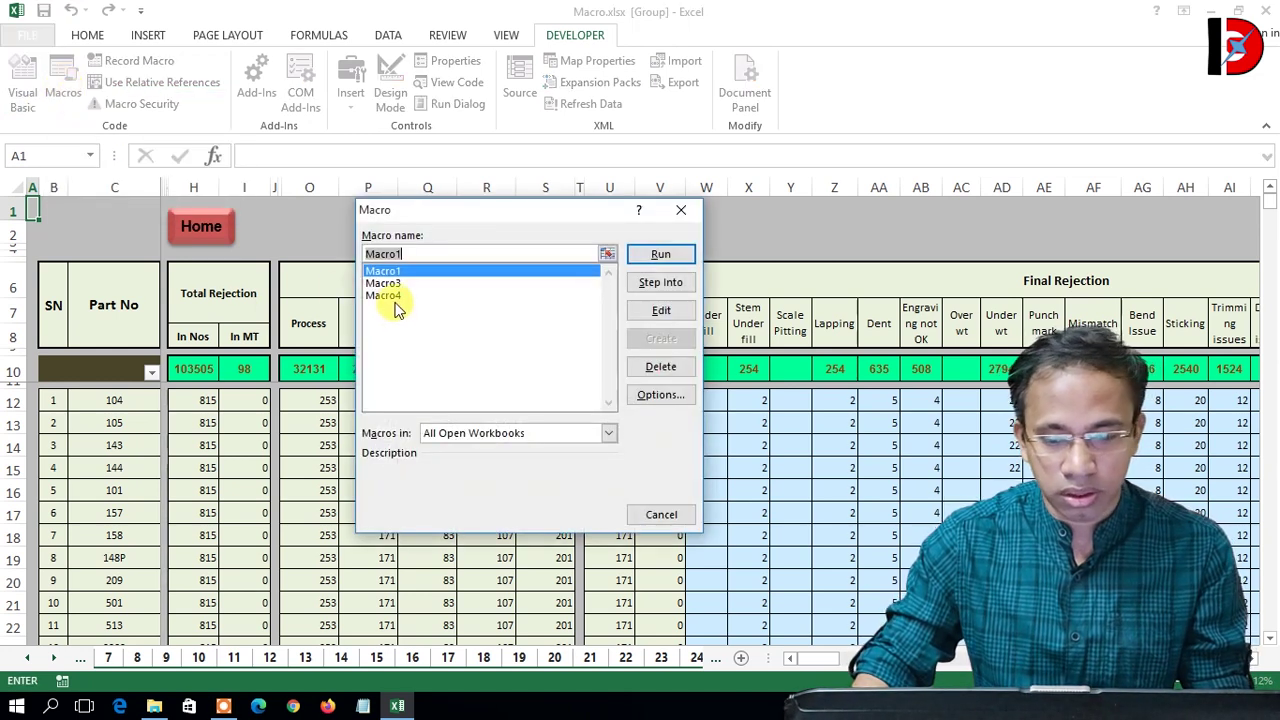
click(392, 297)
click(661, 255)
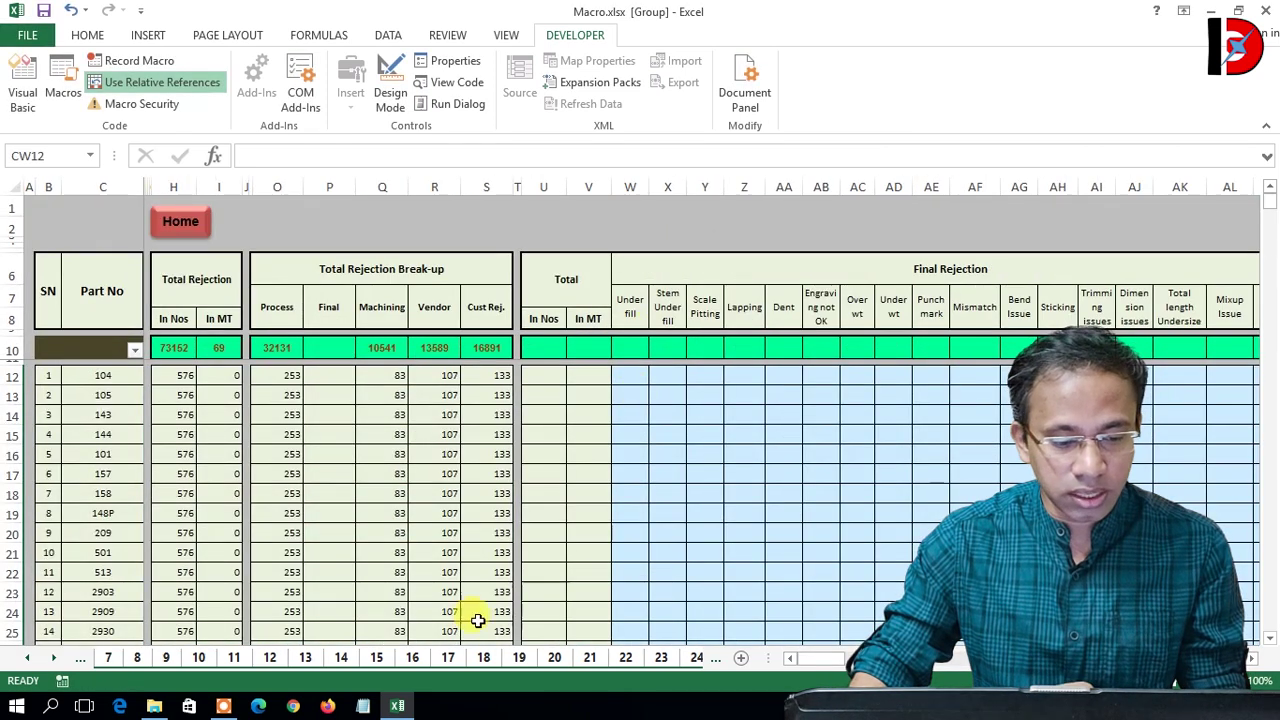
Step: Examine the rejection tables on sheets 1, 2, 4 and 8 to check which defect entries the macro cleared
click(28, 658)
click(28, 658)
click(28, 658)
click(30, 662)
click(408, 660)
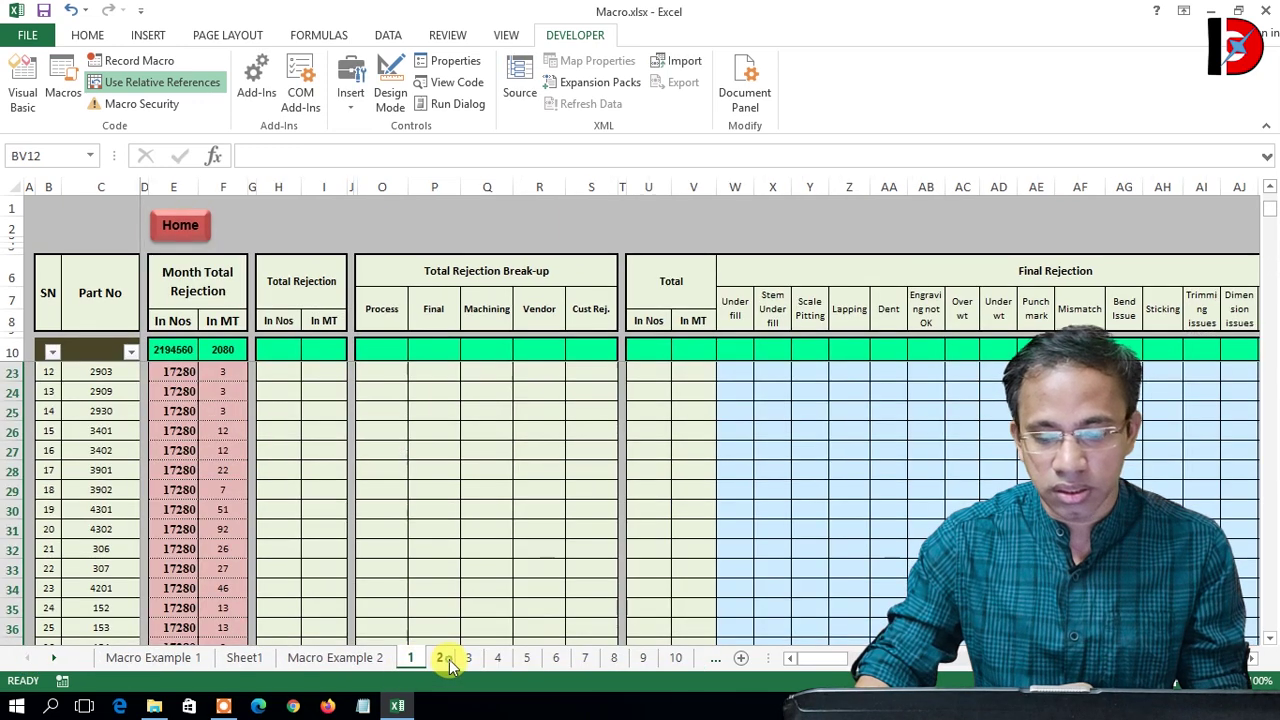
click(447, 660)
click(497, 658)
click(612, 661)
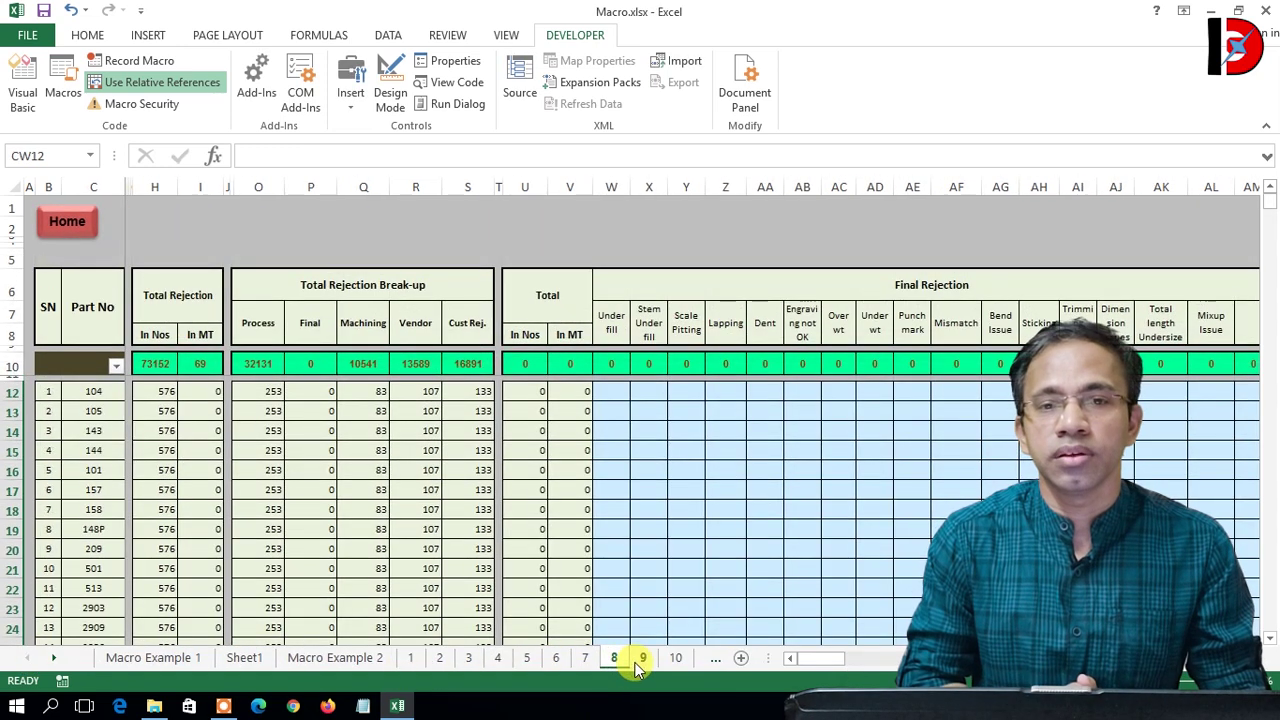